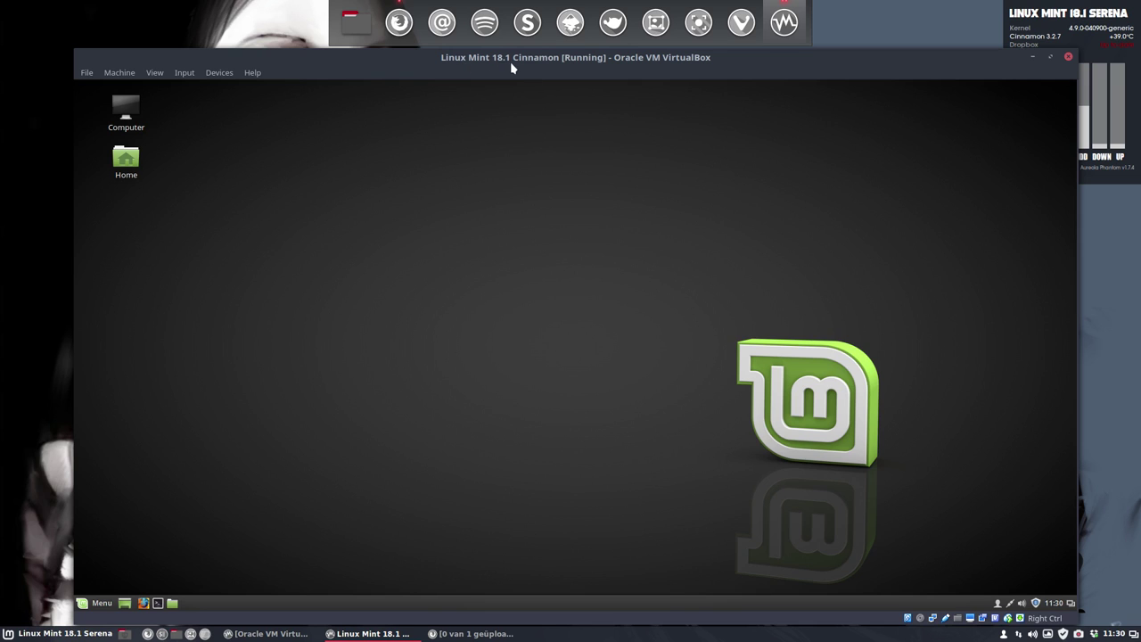
Open Firefox in the virtual machine and search the web for the script author's GitHub page
click(144, 605)
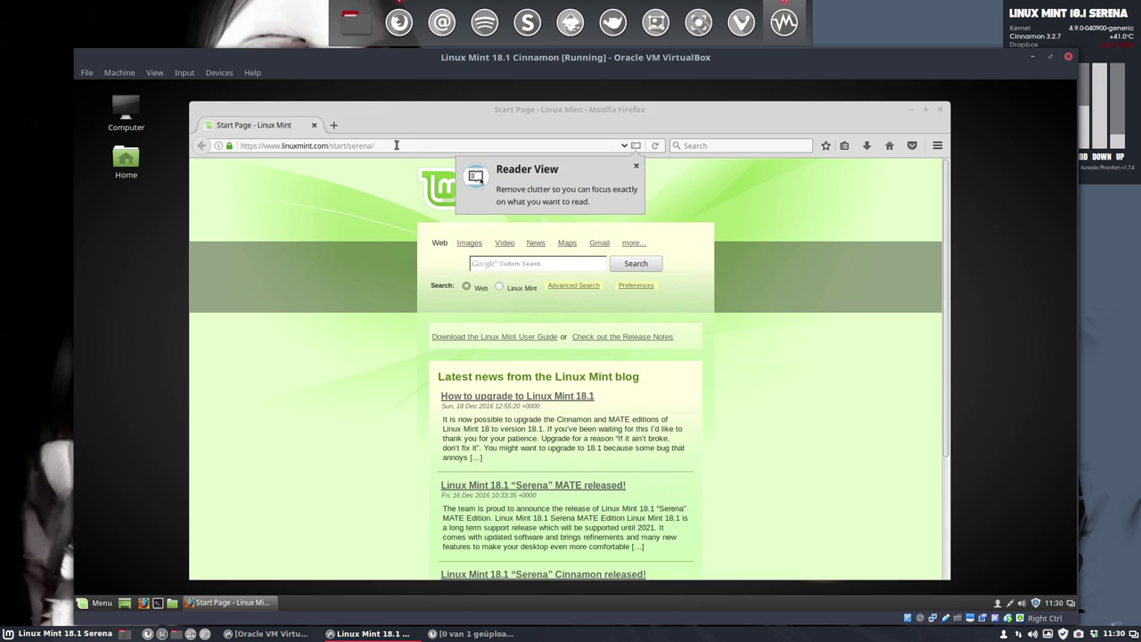
drag(397, 145, 231, 147)
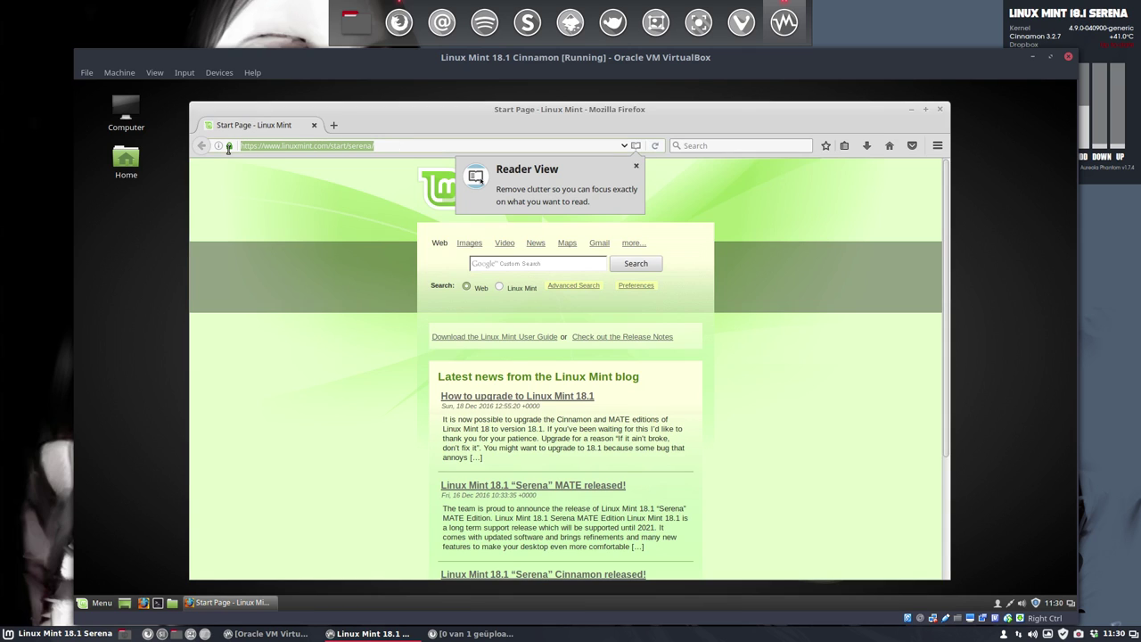
text(github erik du)
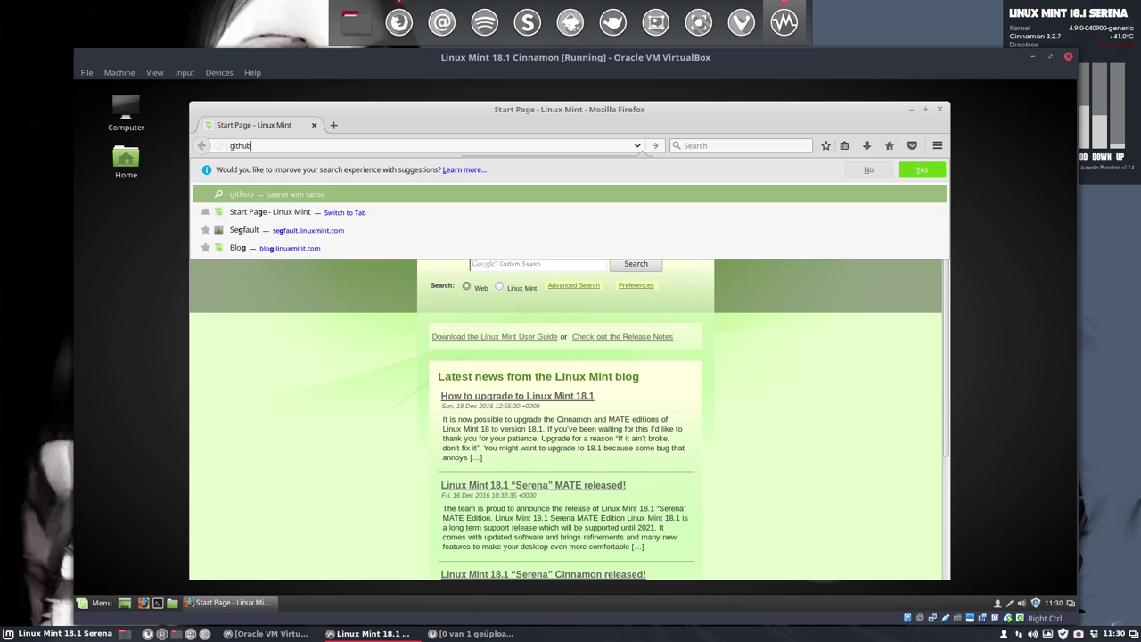
text(bois)
key(Return)
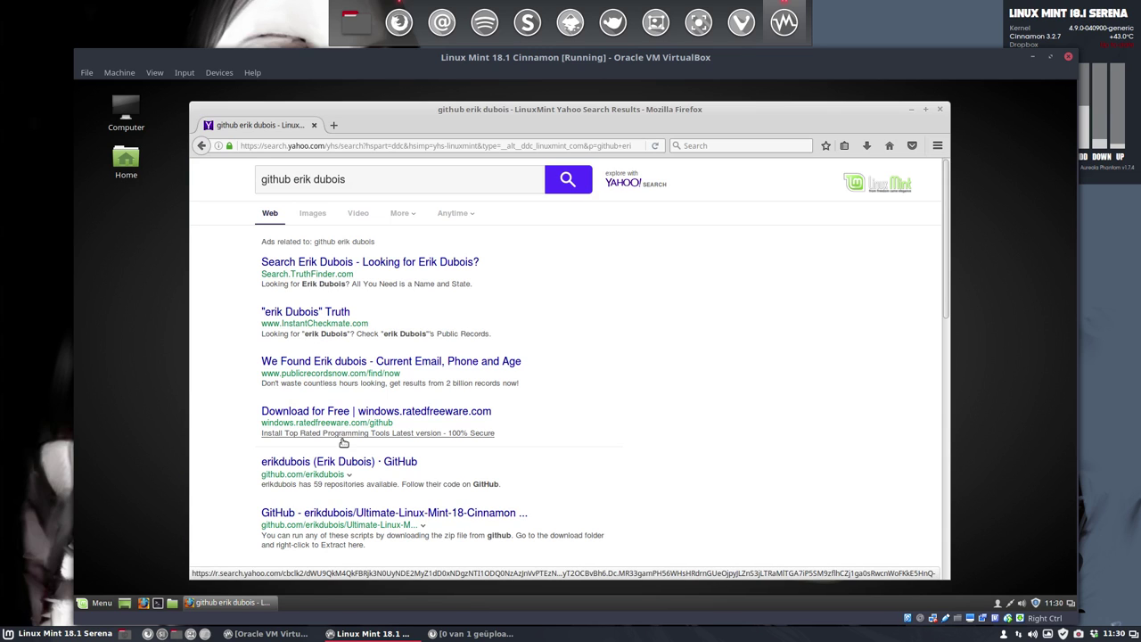
Open the author's GitHub profile, go to the Ultimate-Linux-Mint-18.1-Cinnamon repository and maximize the browser window
scroll(344, 444, down, 1)
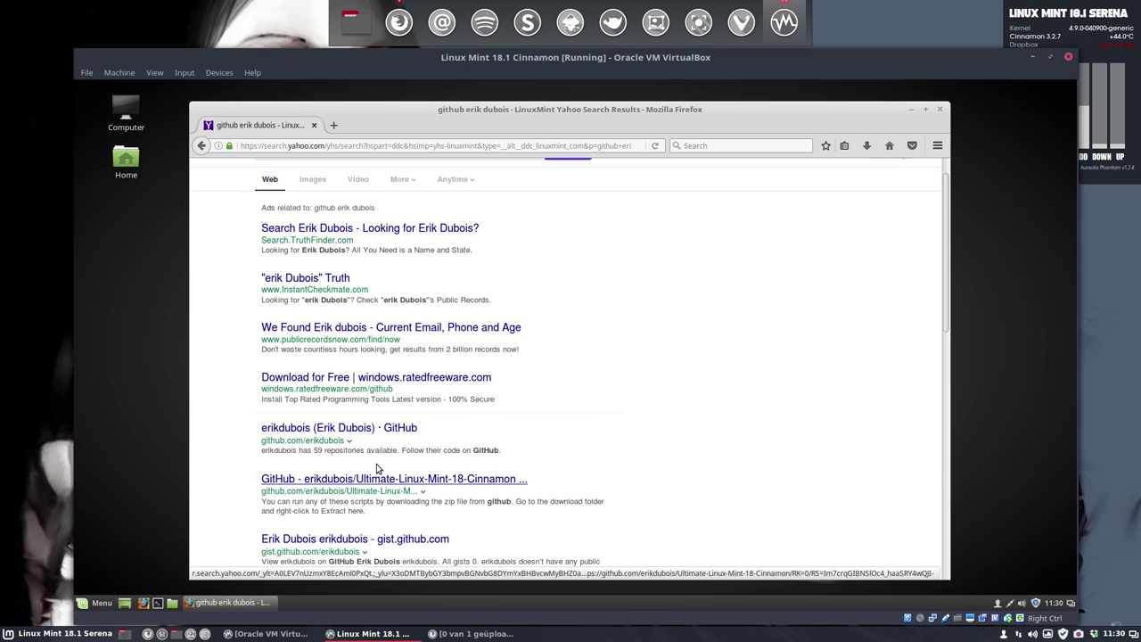
click(379, 435)
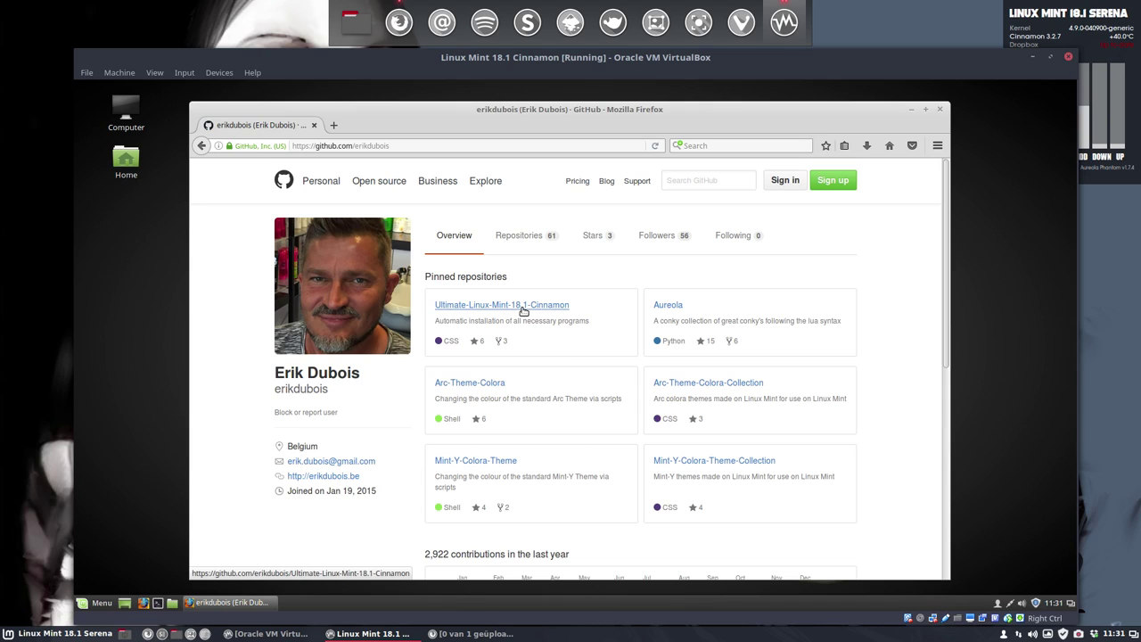
click(524, 308)
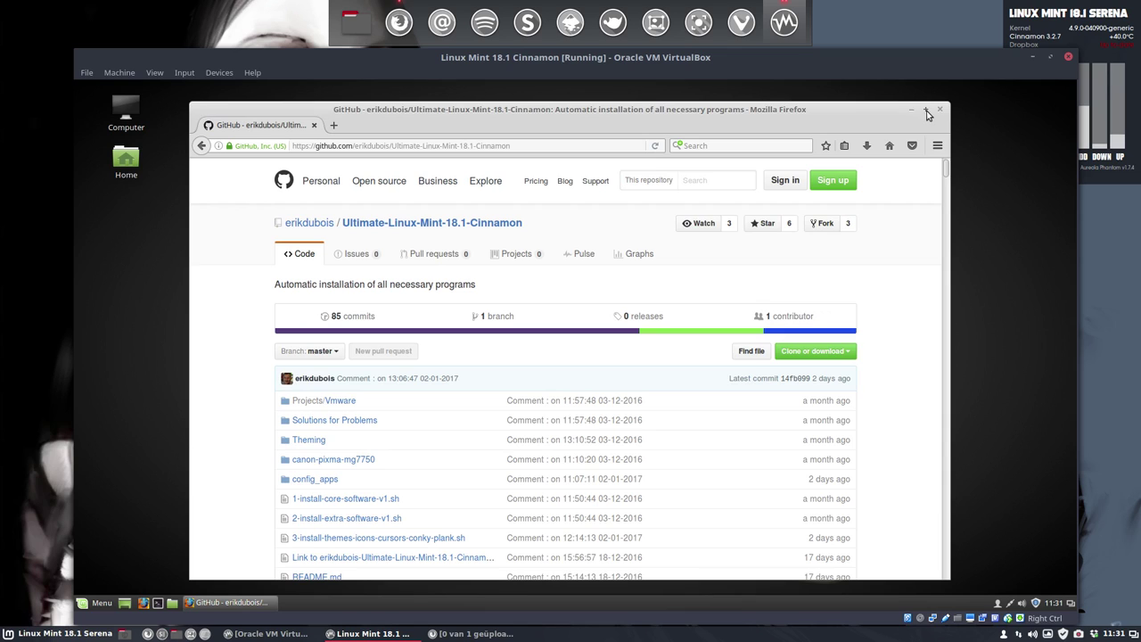
click(926, 111)
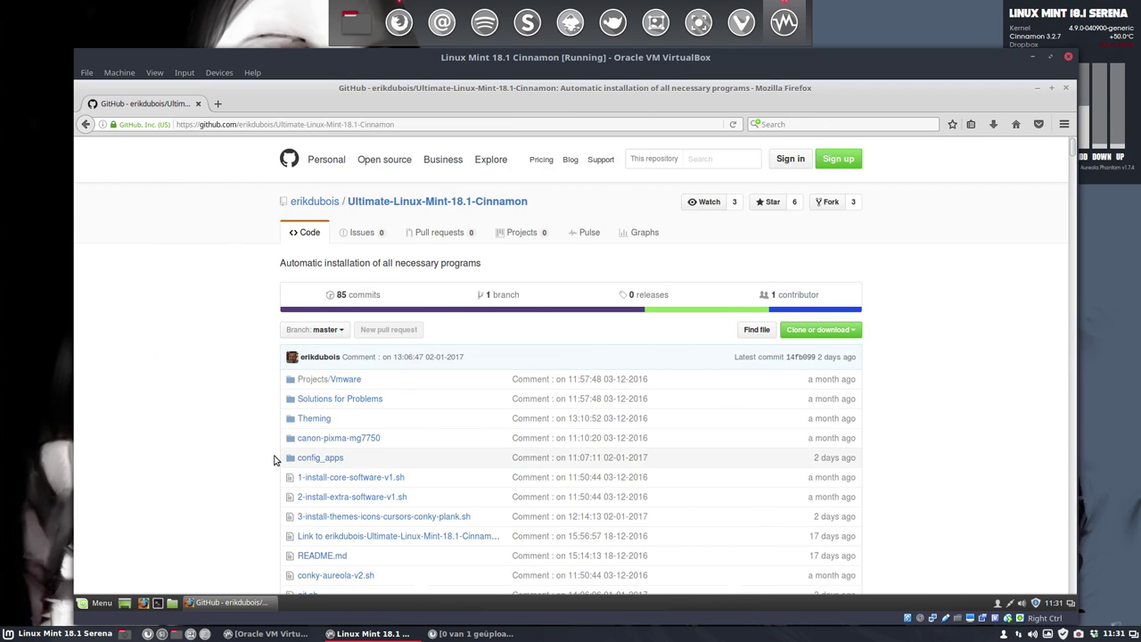
Download the repository as a ZIP, choosing to save the file and do so automatically for files of this type
scroll(275, 460, down, 10)
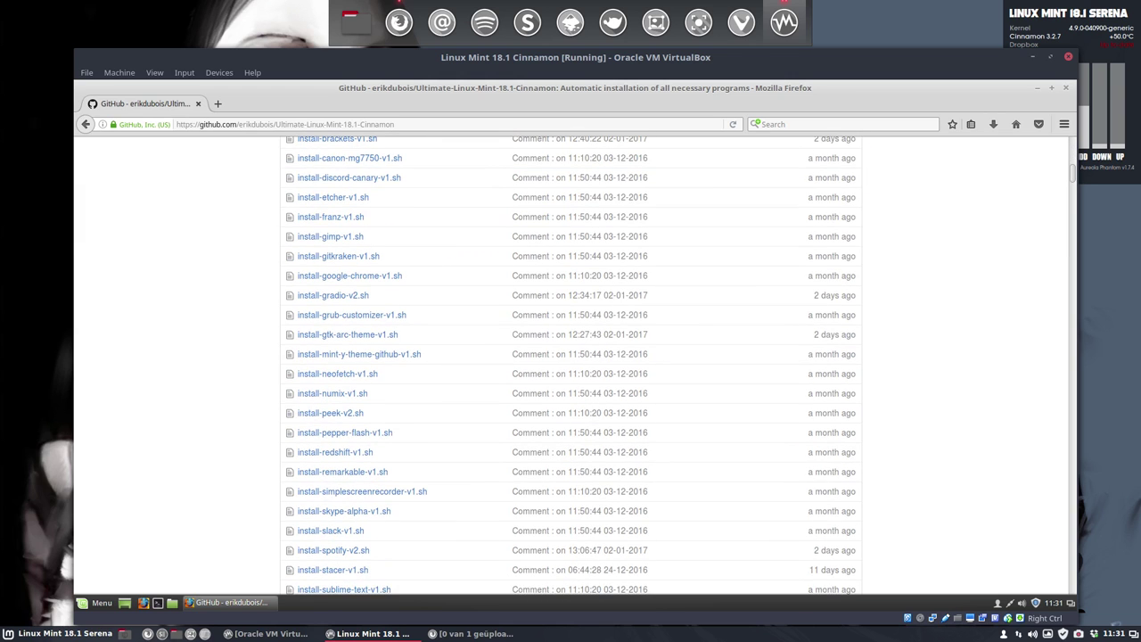
scroll(275, 461, down, 8)
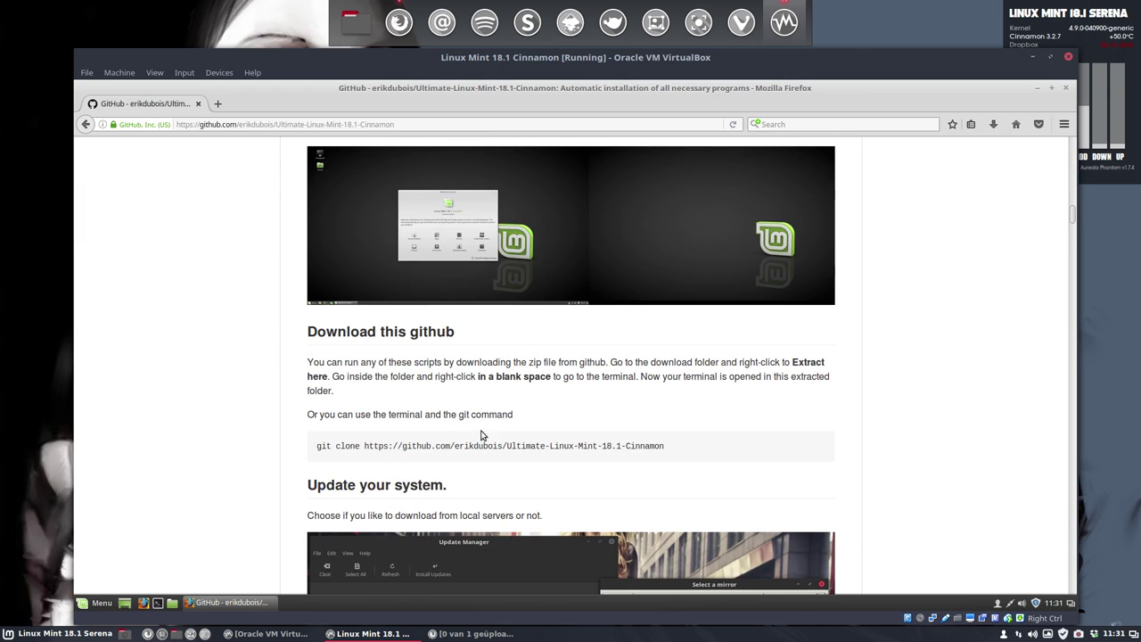
scroll(881, 390, up, 18)
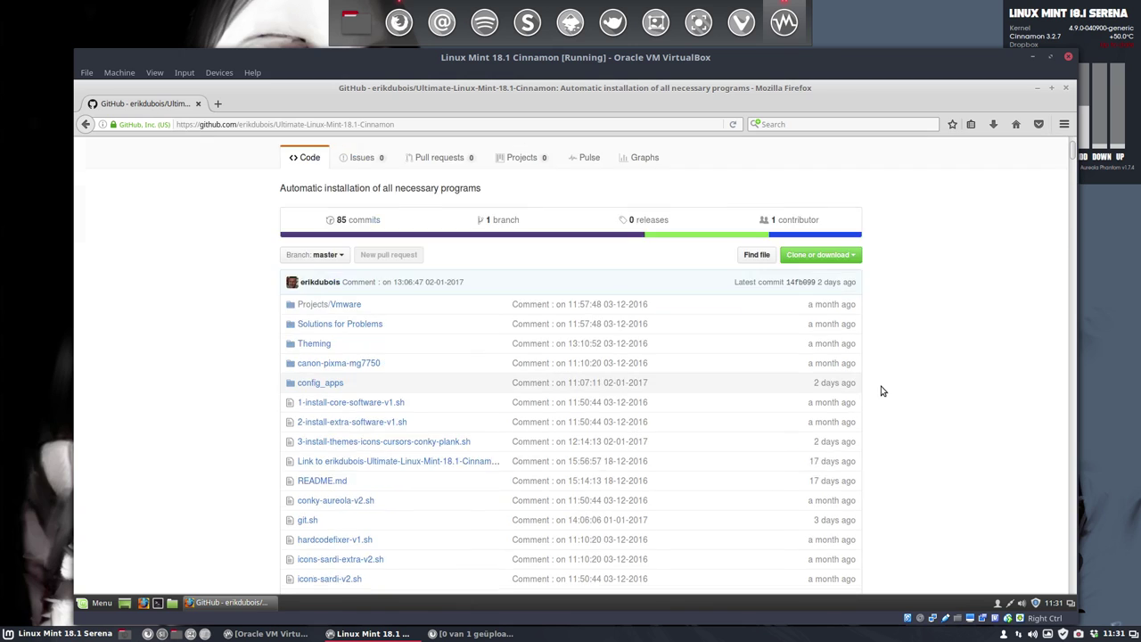
click(852, 329)
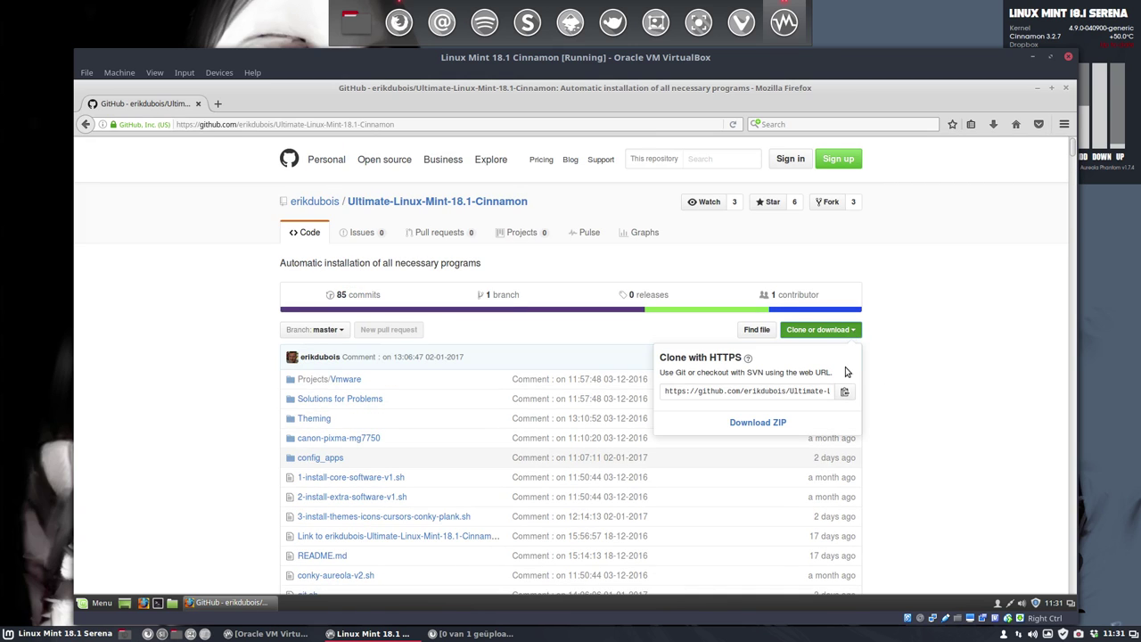
click(779, 422)
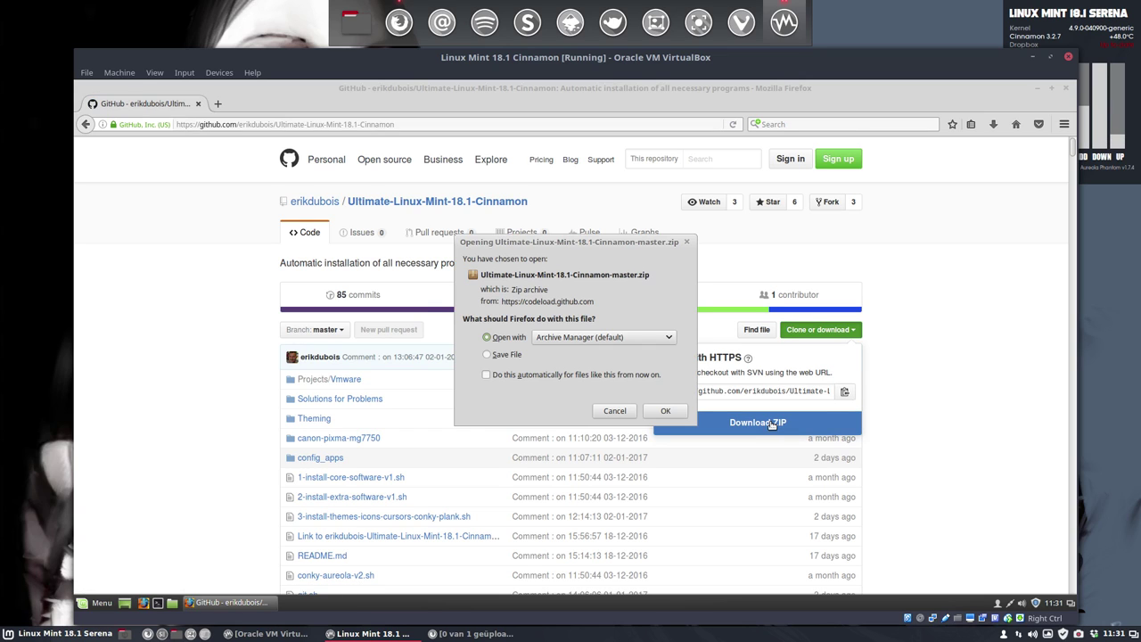
click(510, 354)
click(510, 374)
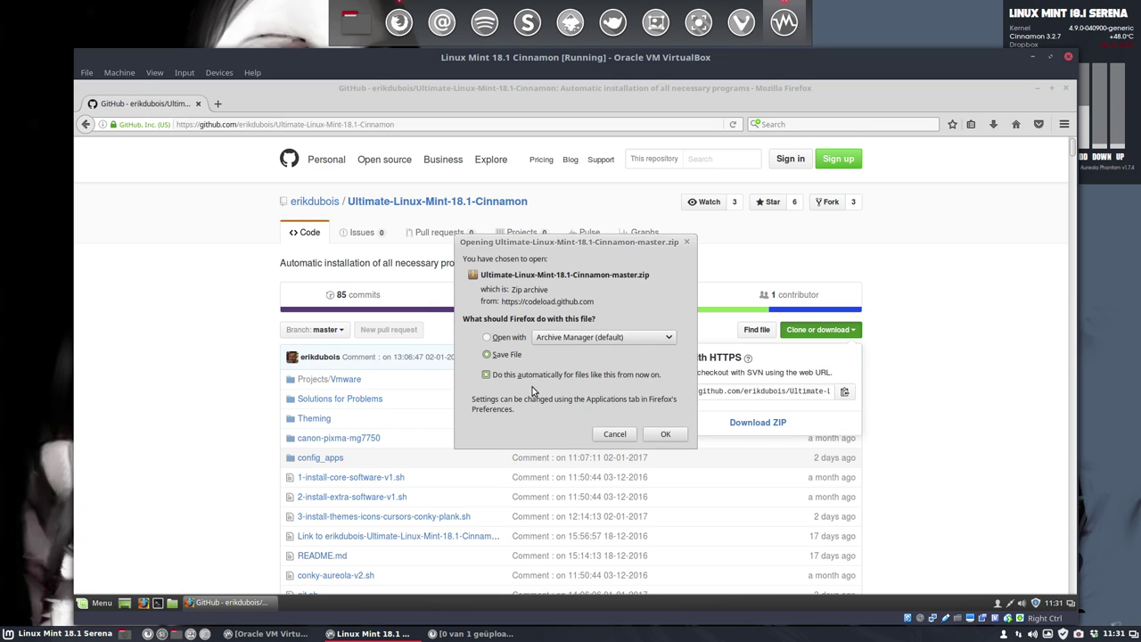
click(663, 434)
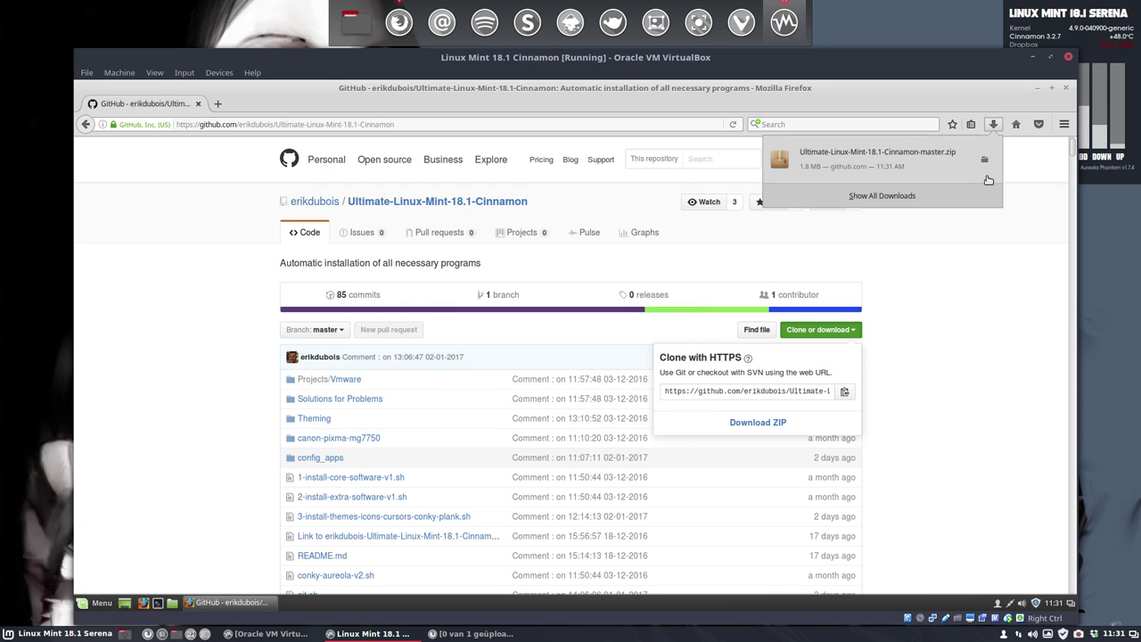
Show the downloaded Ultimate-Linux-Mint-18.1-Cinnamon-master.zip in its folder and extract it there
click(984, 160)
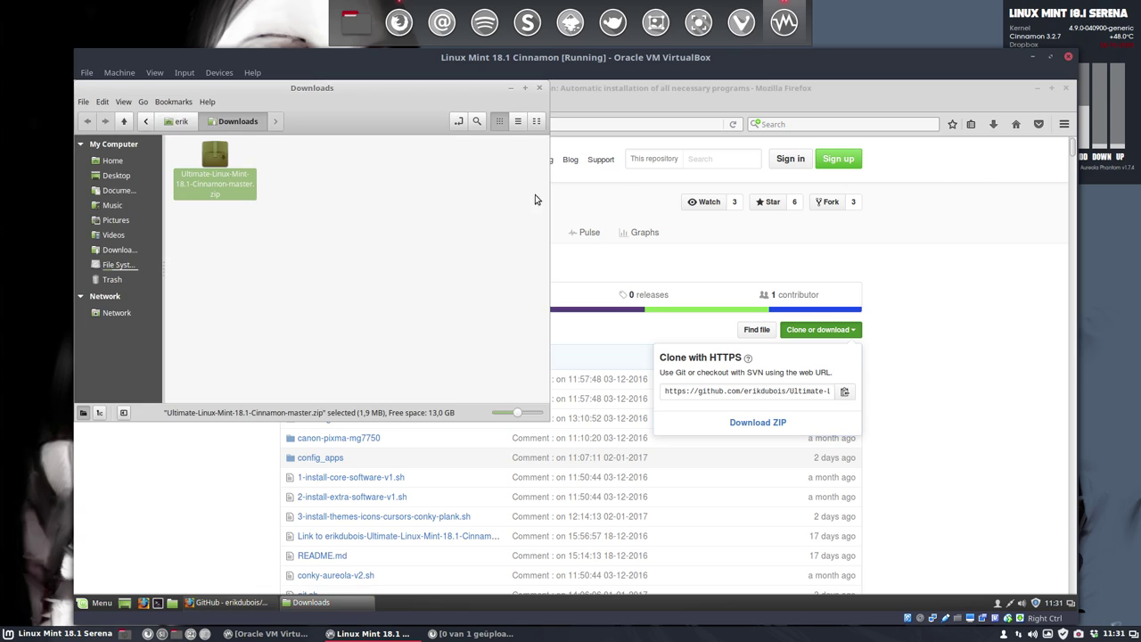
right_click(218, 163)
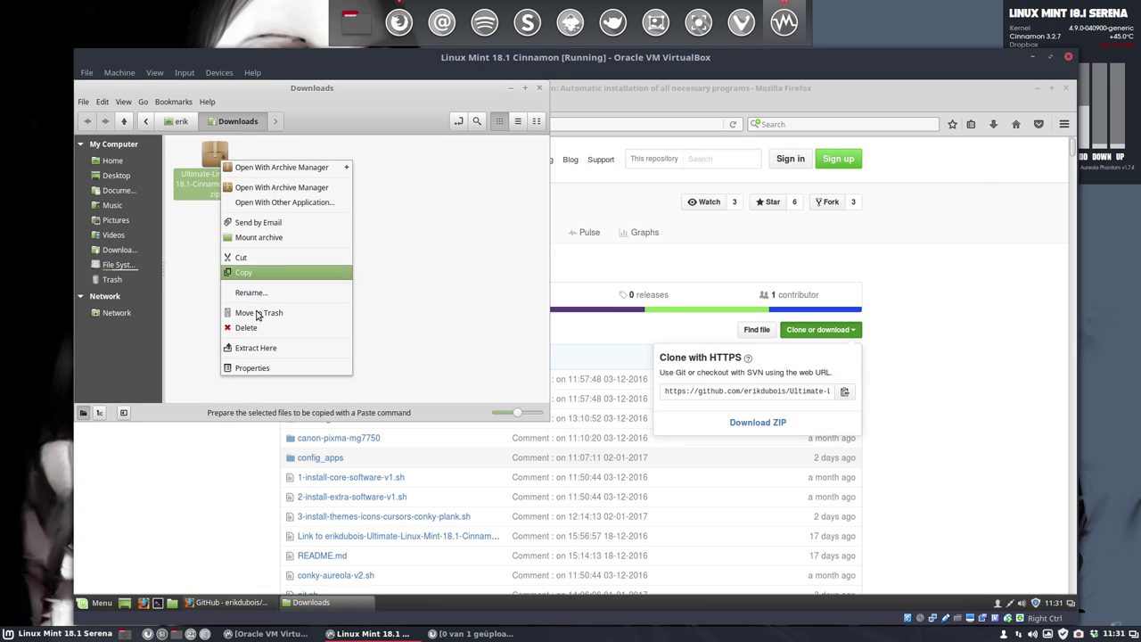
click(284, 349)
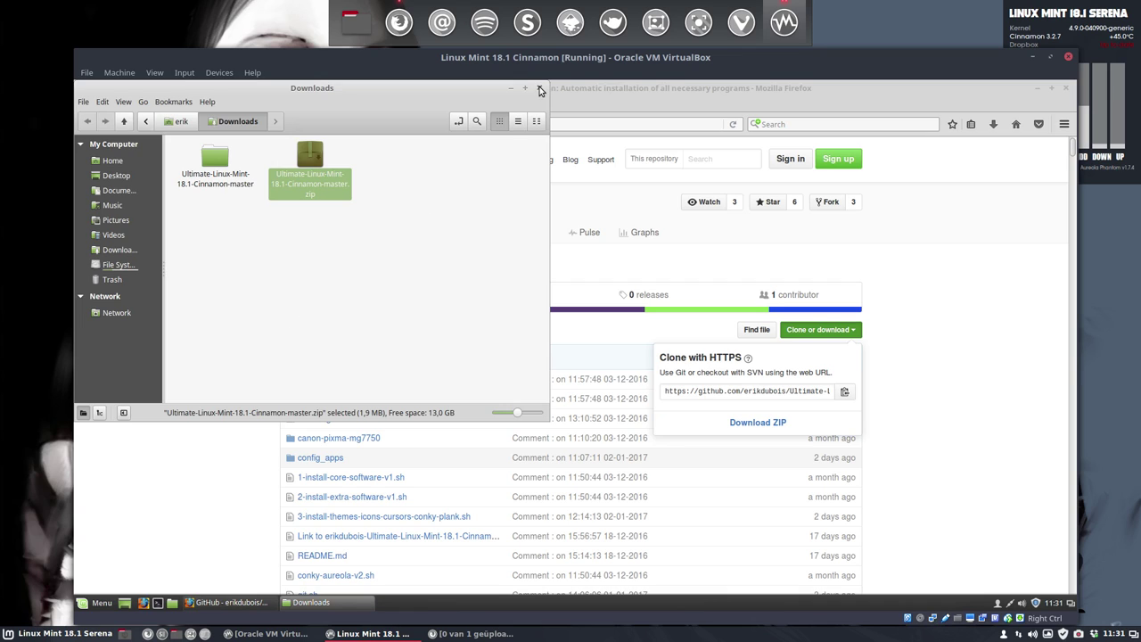
Move the extracted Ultimate-Linux-Mint-18.1-Cinnamon-master folder to the Desktop and close the browser
click(215, 160)
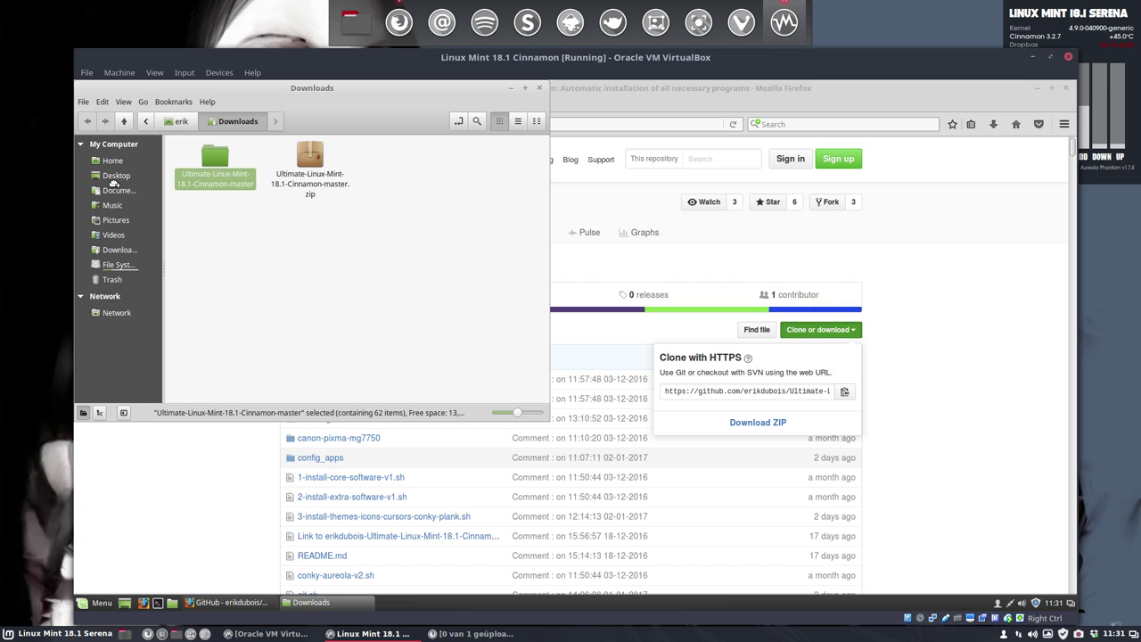
drag(114, 183, 117, 175)
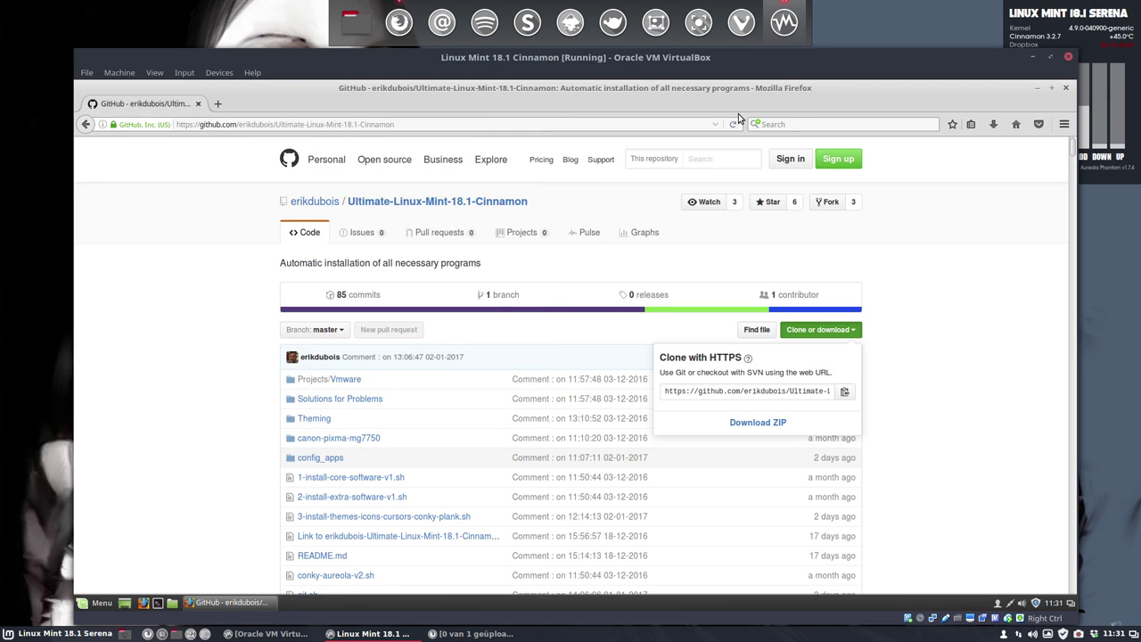
click(1066, 87)
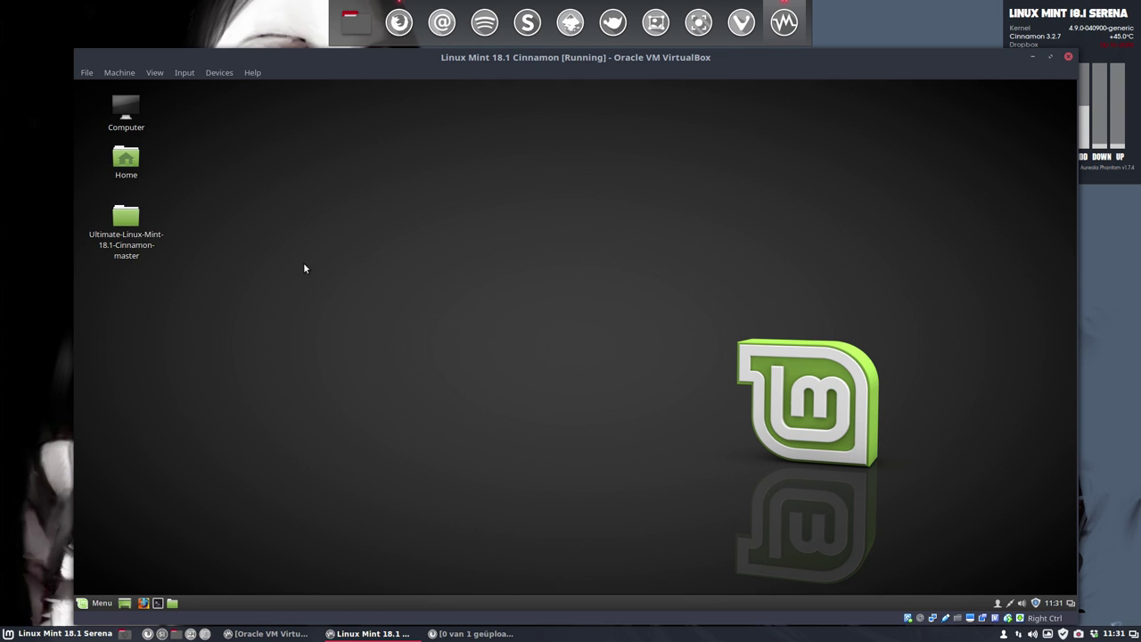
Open the Ultimate-Linux-Mint-18.1-Cinnamon-master folder from the desktop and enlarge its window to show more scripts
double_click(129, 227)
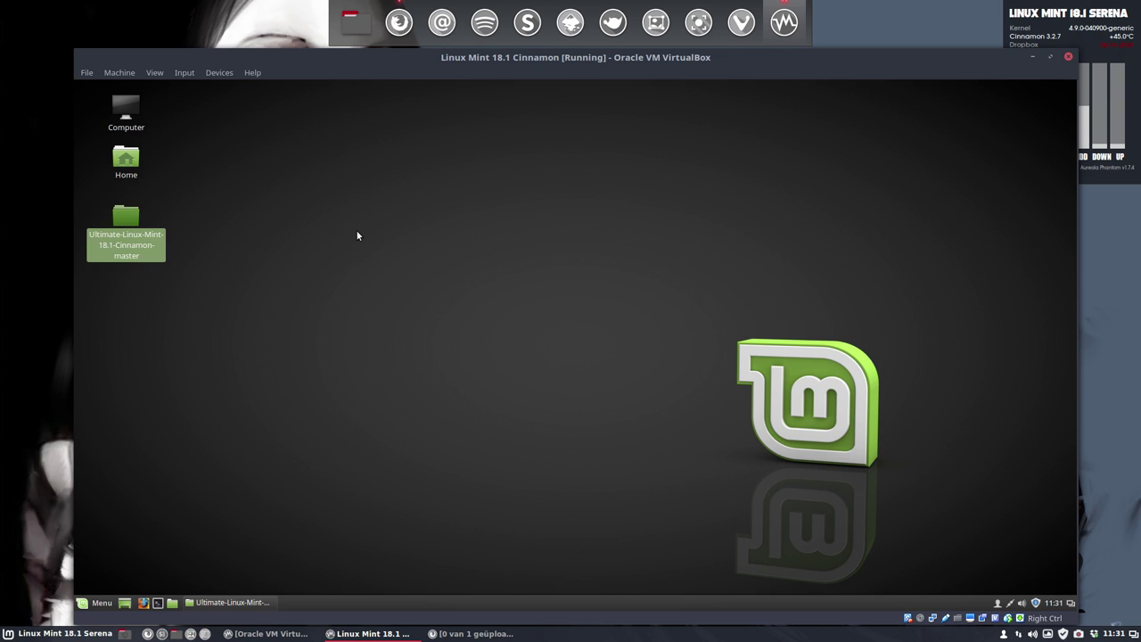
drag(600, 177, 499, 101)
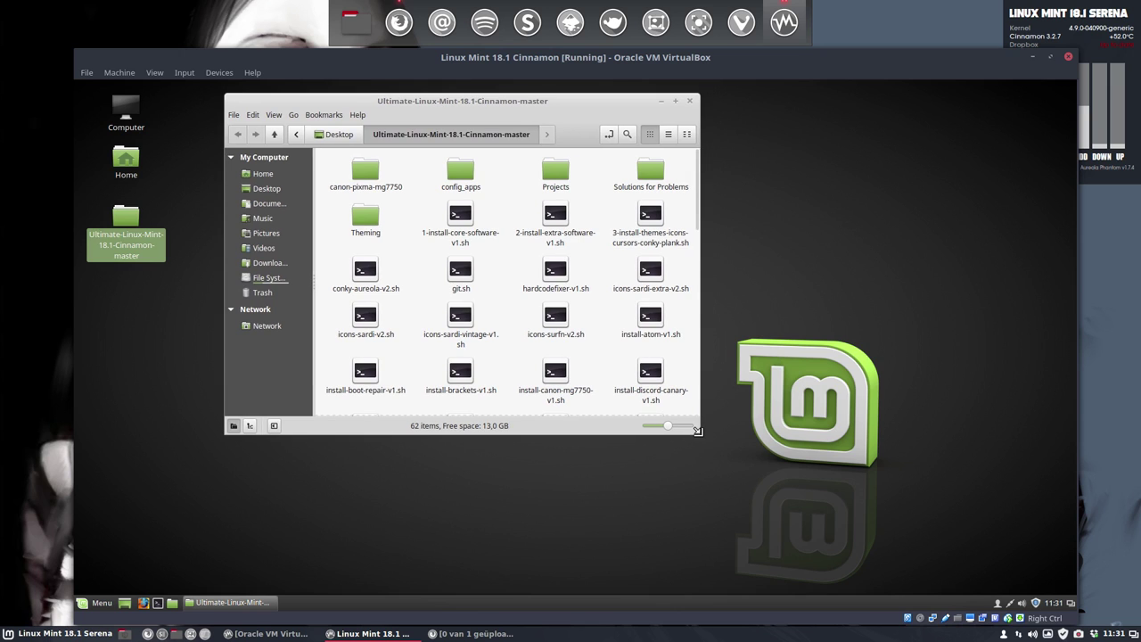
drag(705, 433, 1014, 578)
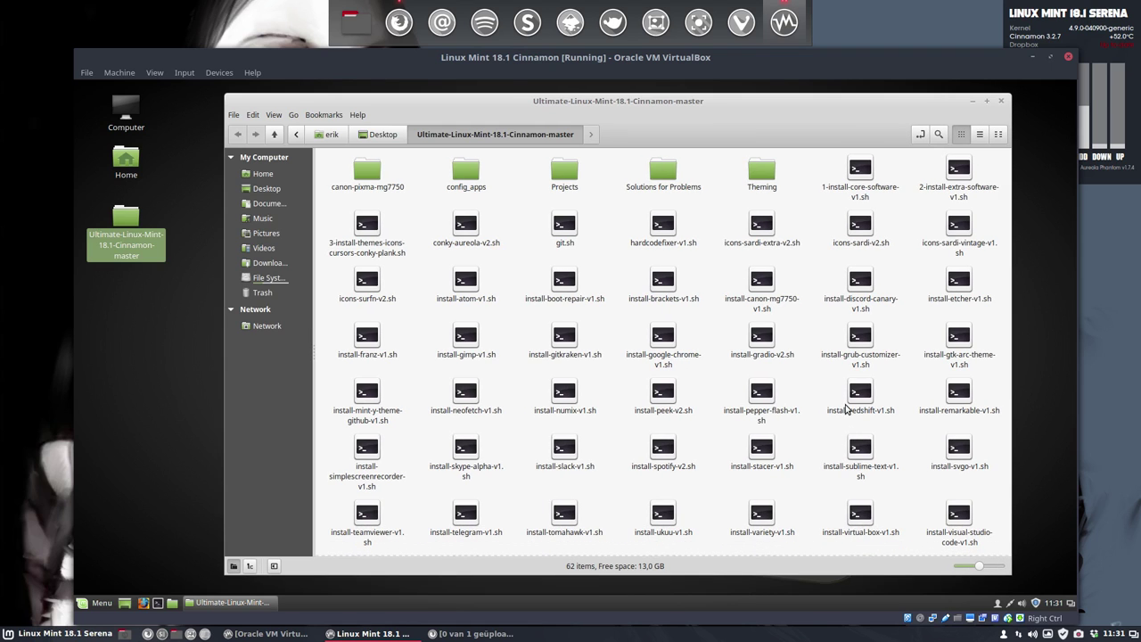
Look through the folder's scripts, including quick-install-v3.sh, the three numbered install scripts and the individual application installers
scroll(819, 402, down, 3)
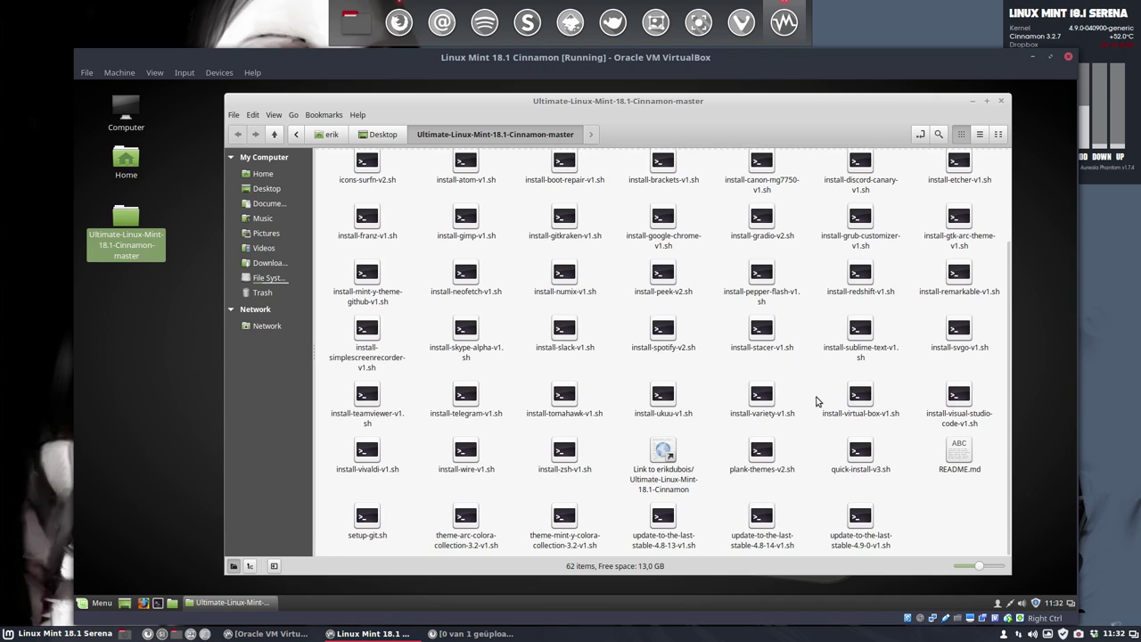
click(861, 453)
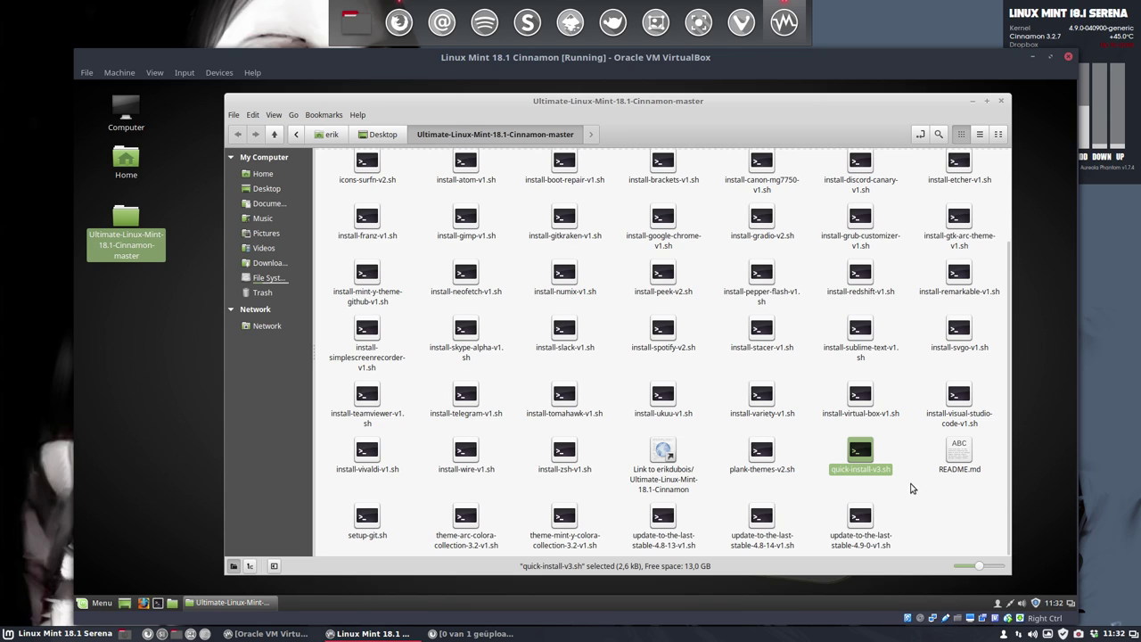
scroll(922, 500, up, 3)
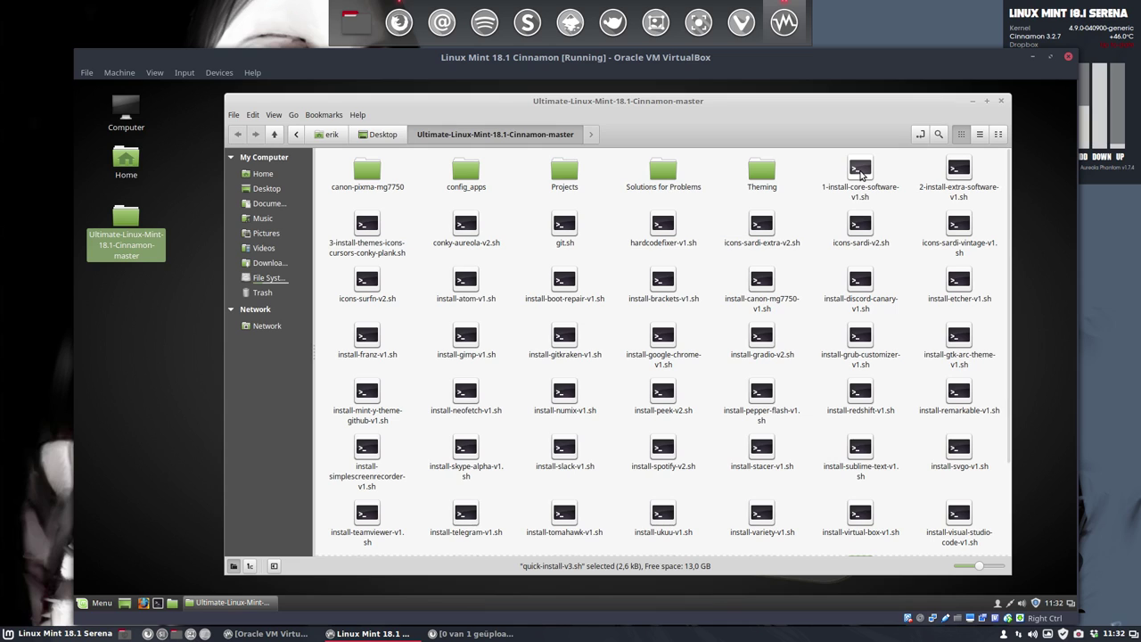
click(951, 174)
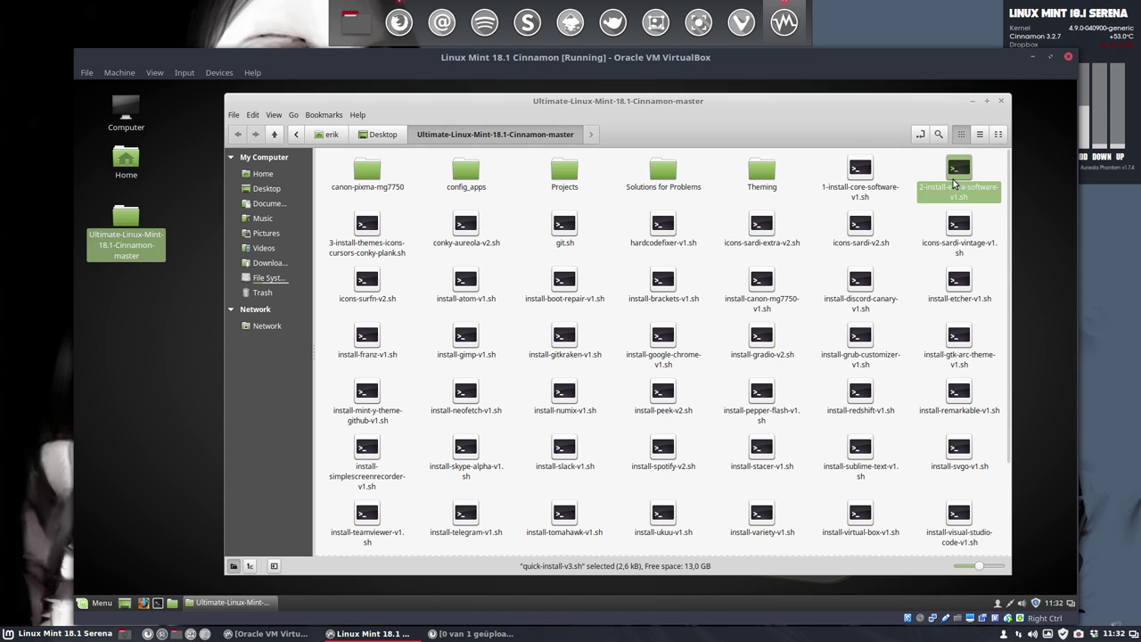
click(370, 239)
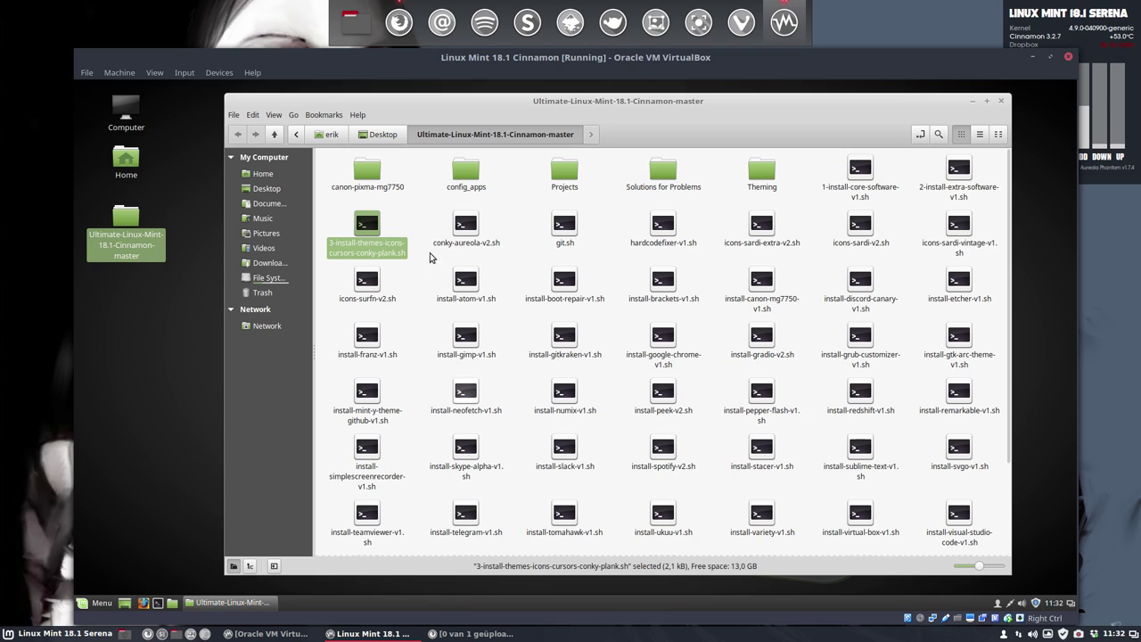
drag(426, 214, 814, 464)
click(813, 449)
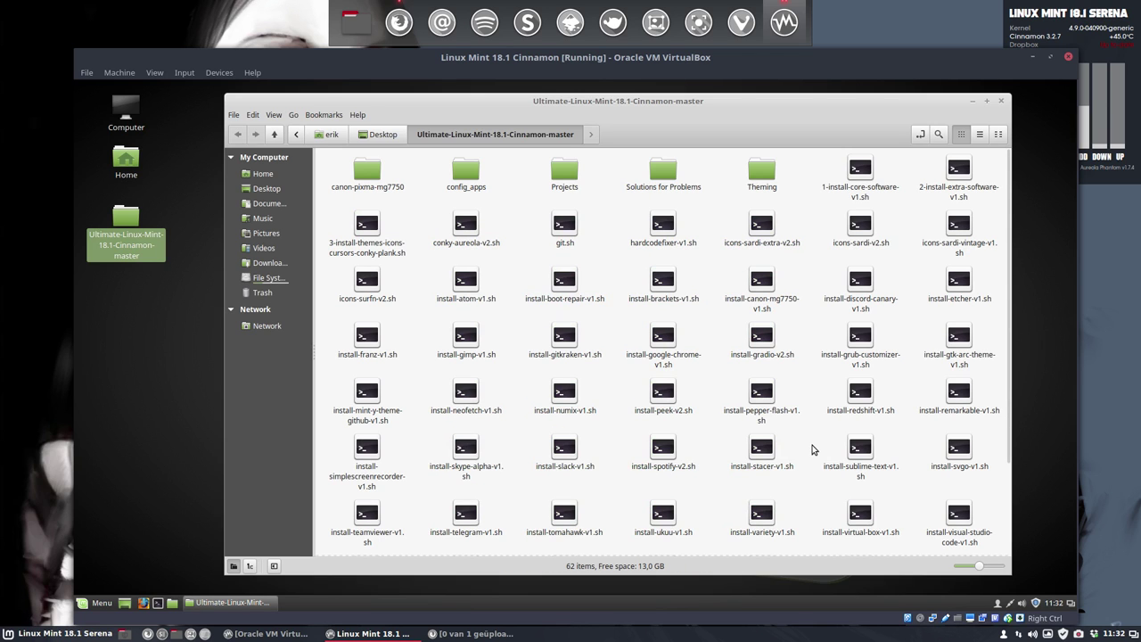
scroll(813, 449, down, 2)
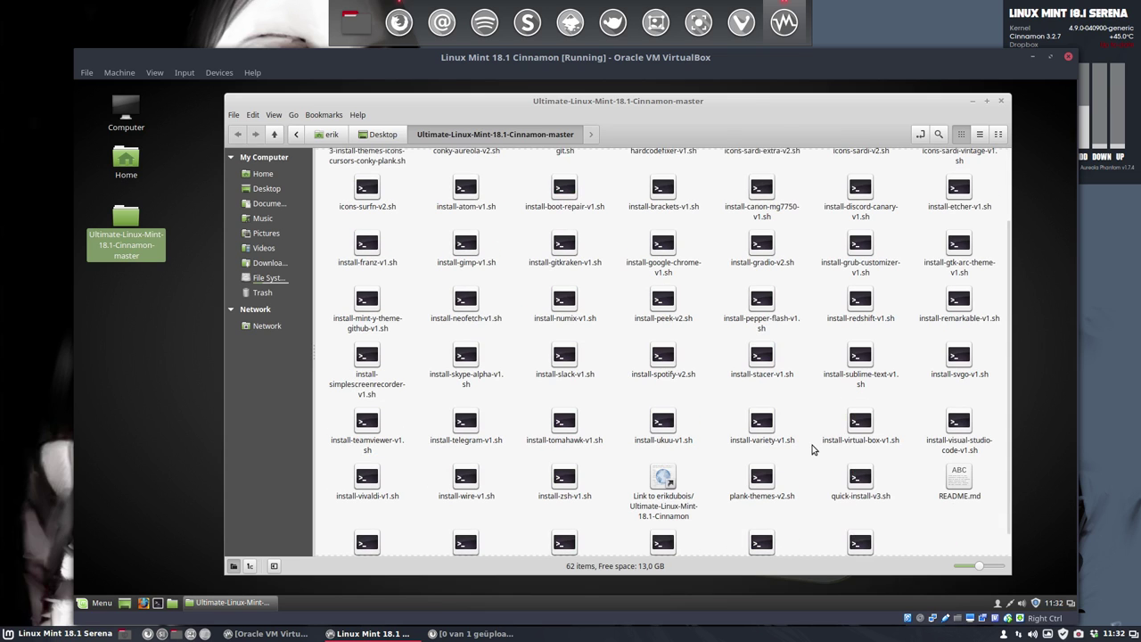
scroll(814, 450, down, 1)
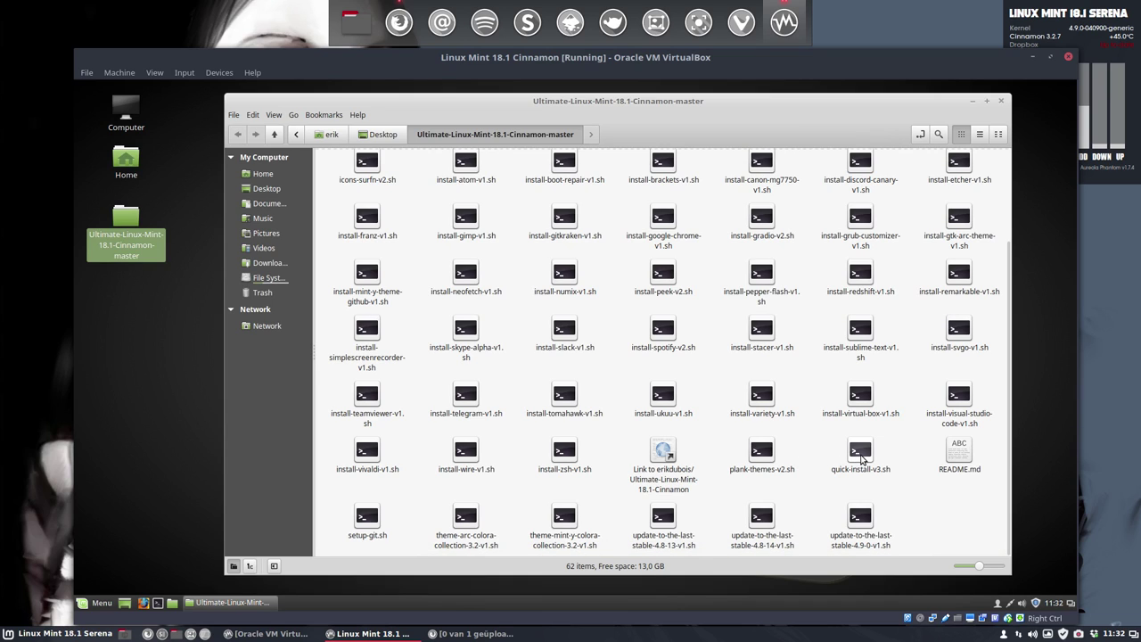
Display the contents of quick-install-v3.sh in the text editor instead of running the script
click(862, 459)
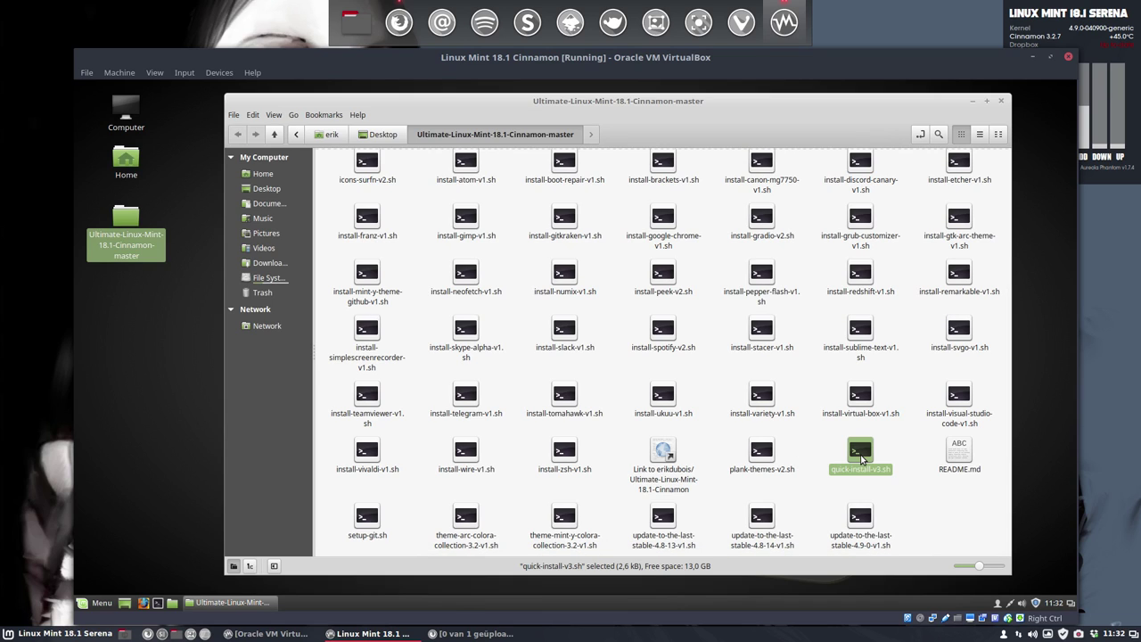
double_click(861, 458)
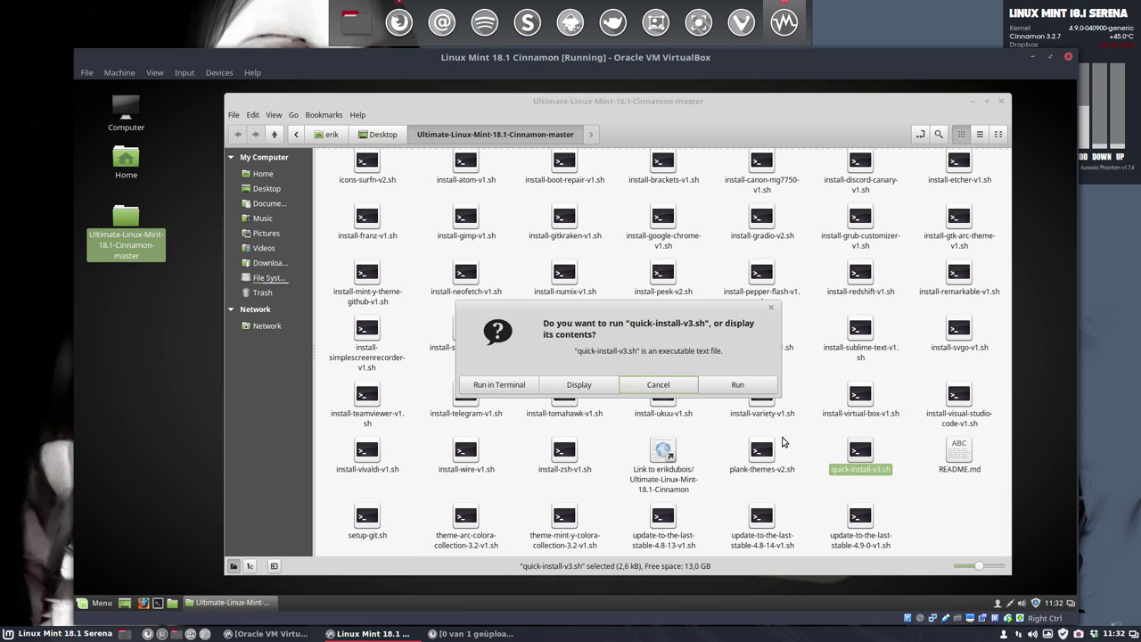
click(579, 385)
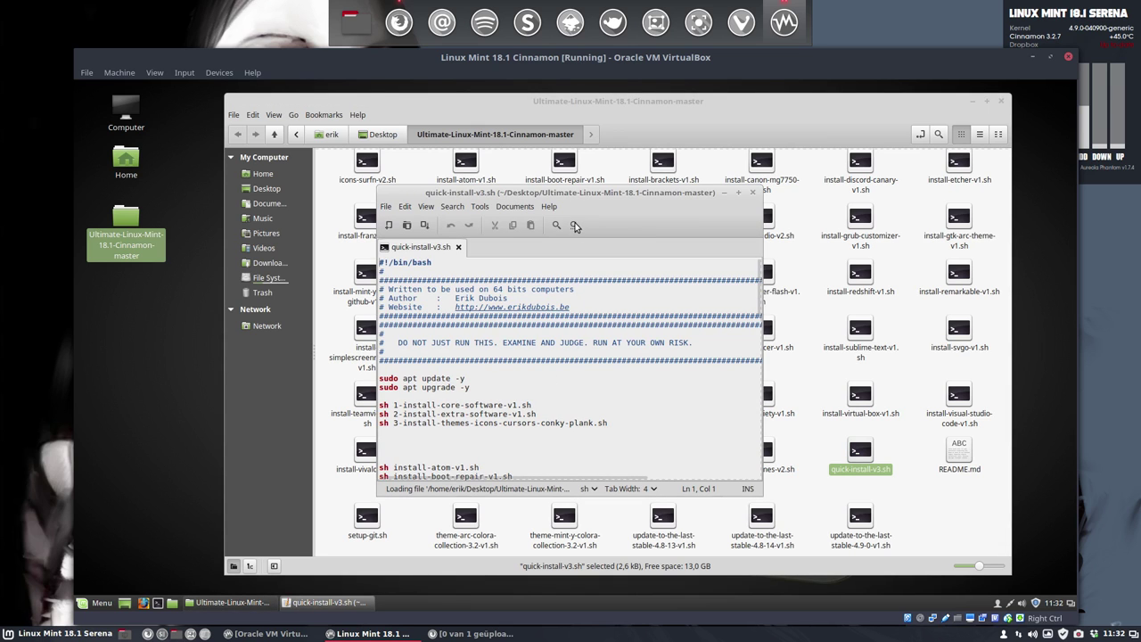
Enlarge quick-install-v3.sh, examine its commands down to the update-to-the-last-stable-4.9-0-v1.sh line, and close the editor
double_click(580, 190)
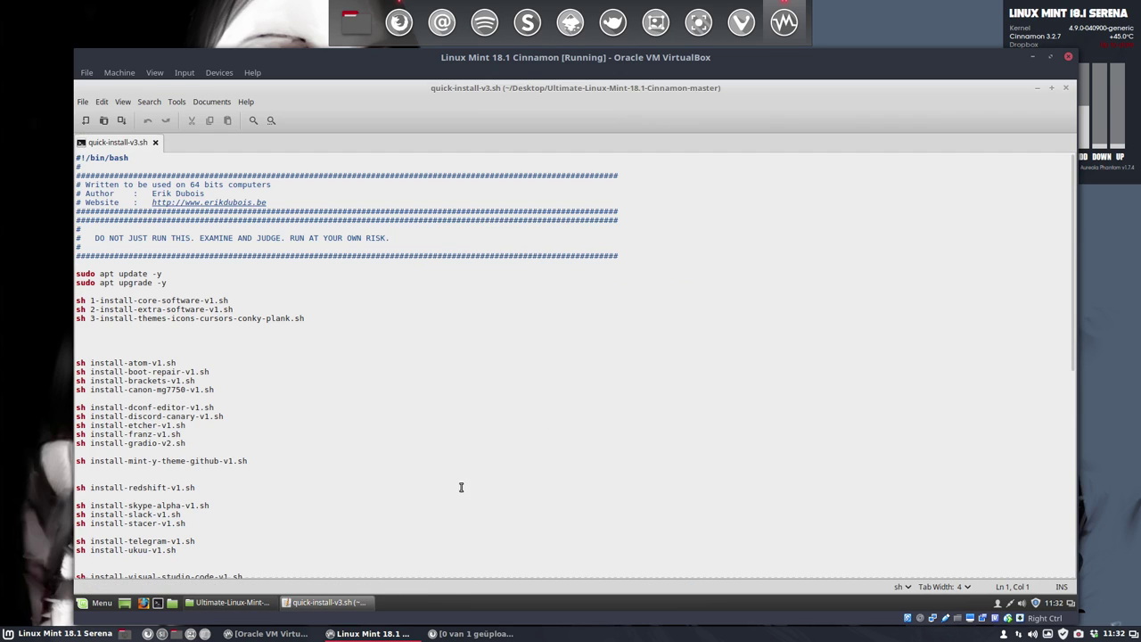
scroll(452, 477, down, 15)
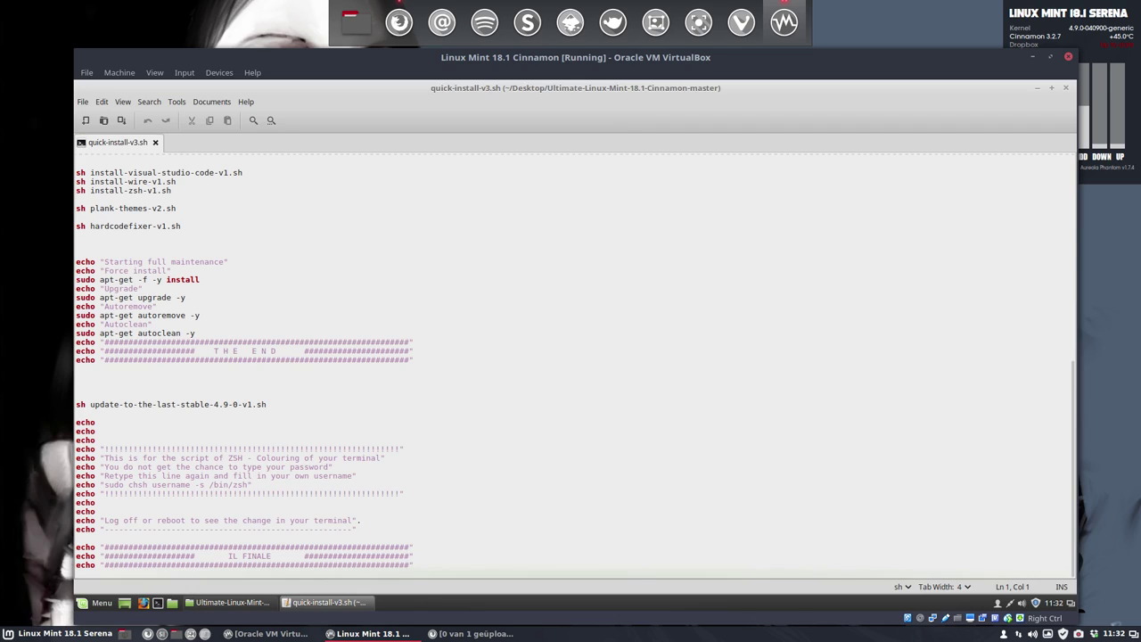
triple_click(77, 404)
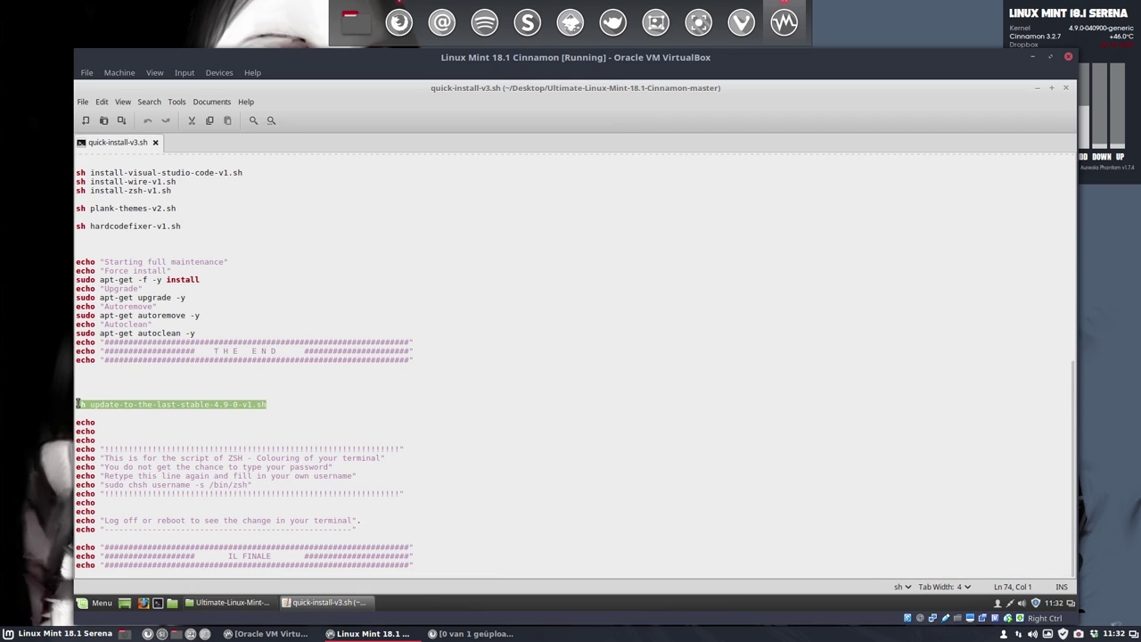
click(1066, 91)
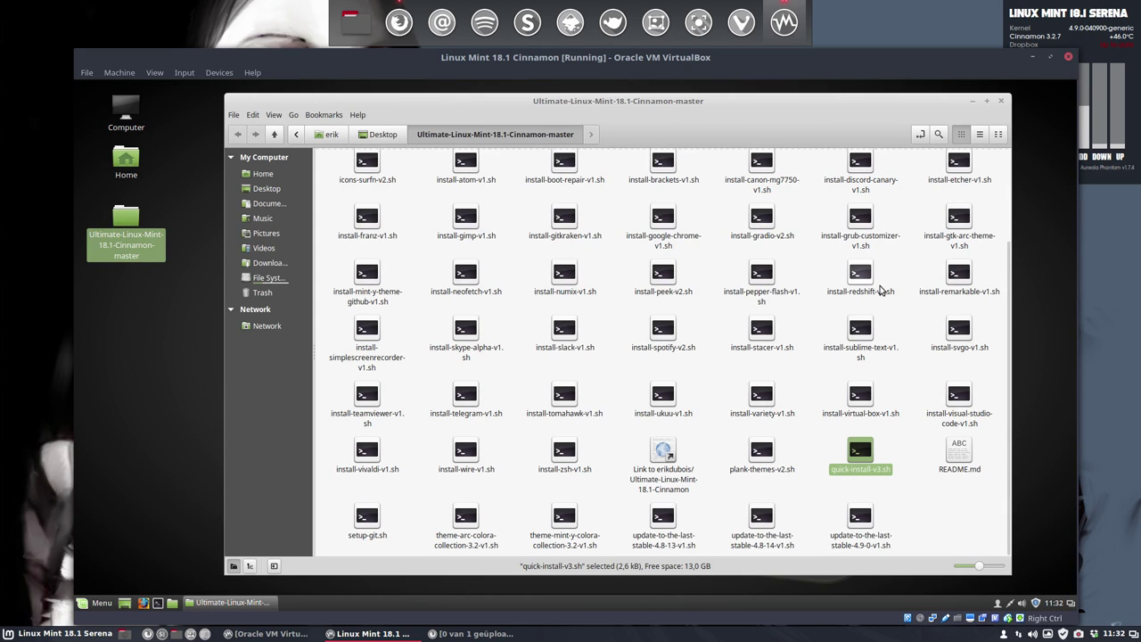
Run update-to-the-last-stable-4.9-0-v1.sh in a terminal from the scripts folder
click(936, 504)
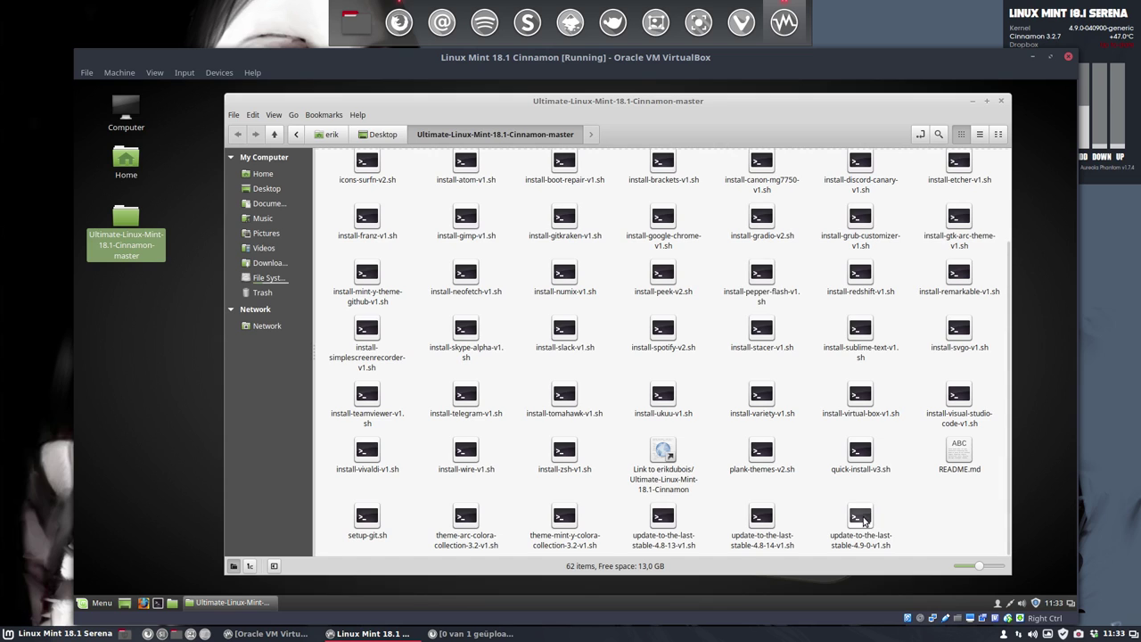
click(862, 524)
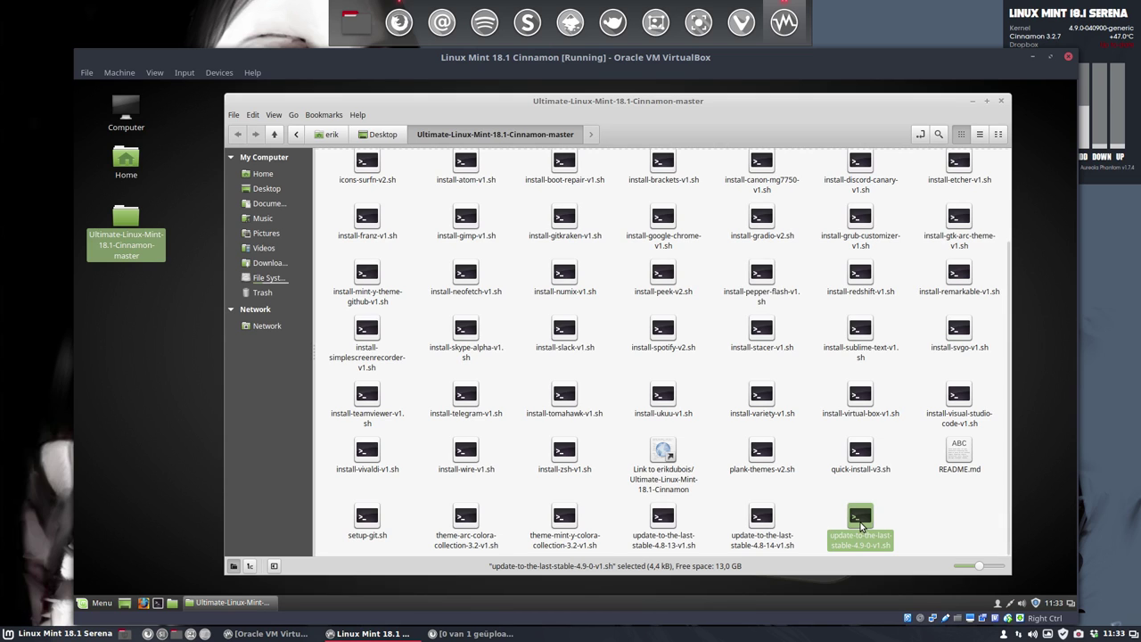
double_click(861, 524)
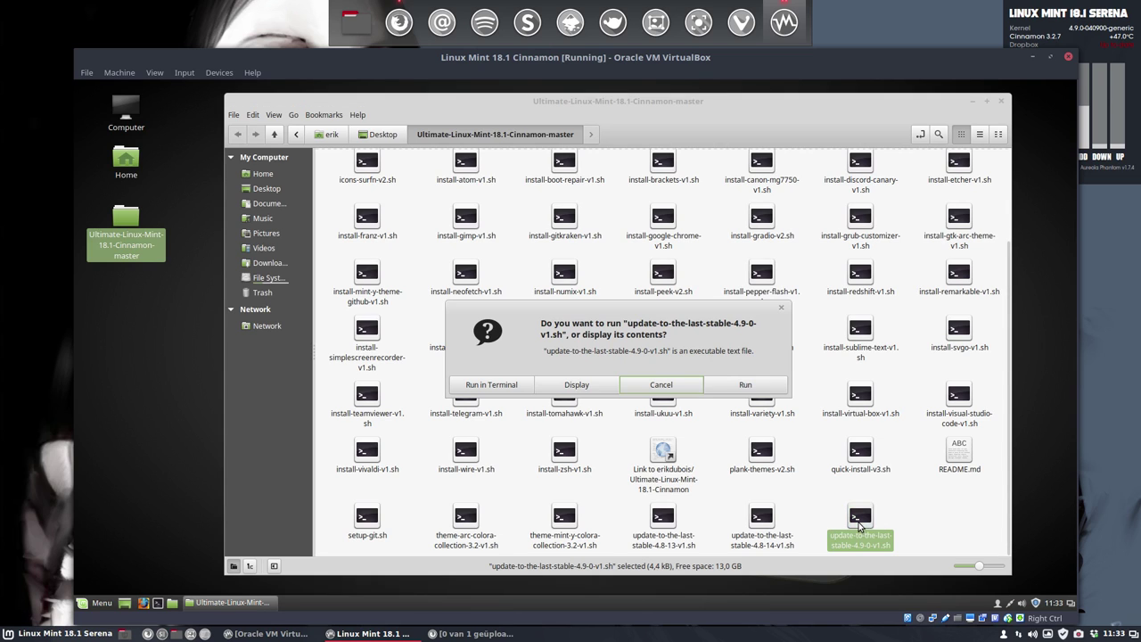
click(507, 388)
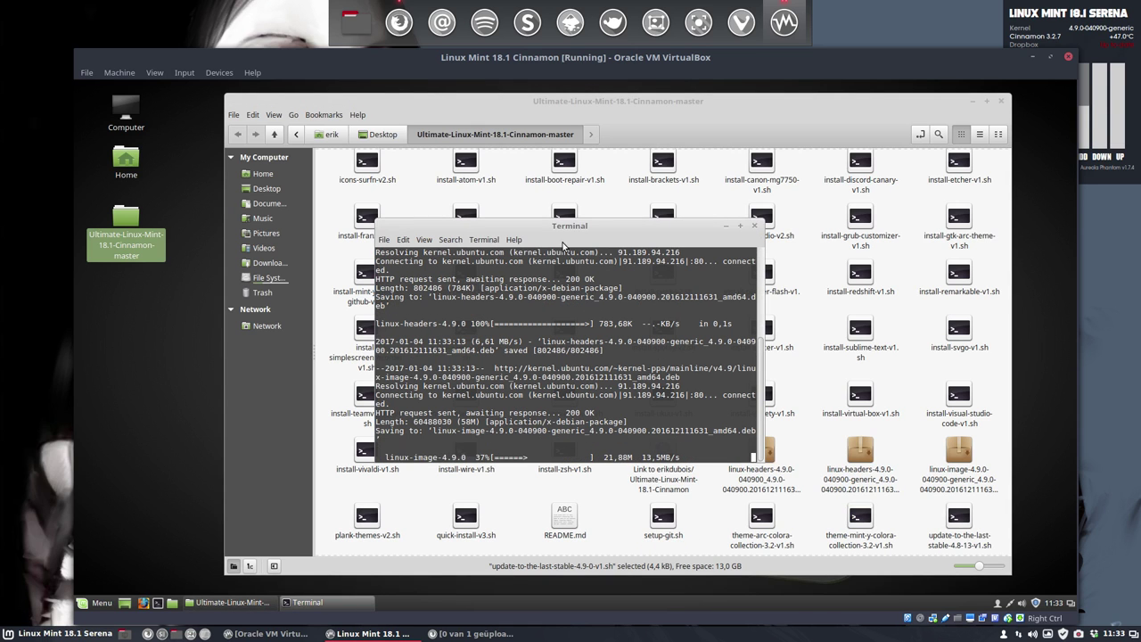
Minimize the scripts folder to uncover the terminal and enter the sudo account password for the kernel installation
drag(562, 226, 456, 141)
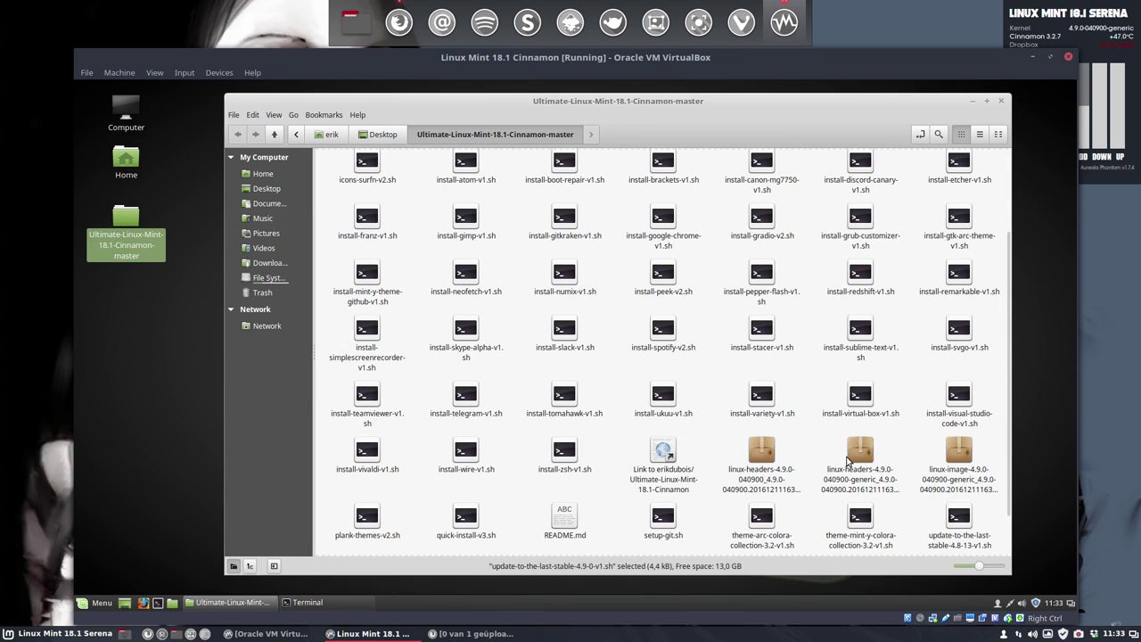
drag(680, 396, 903, 506)
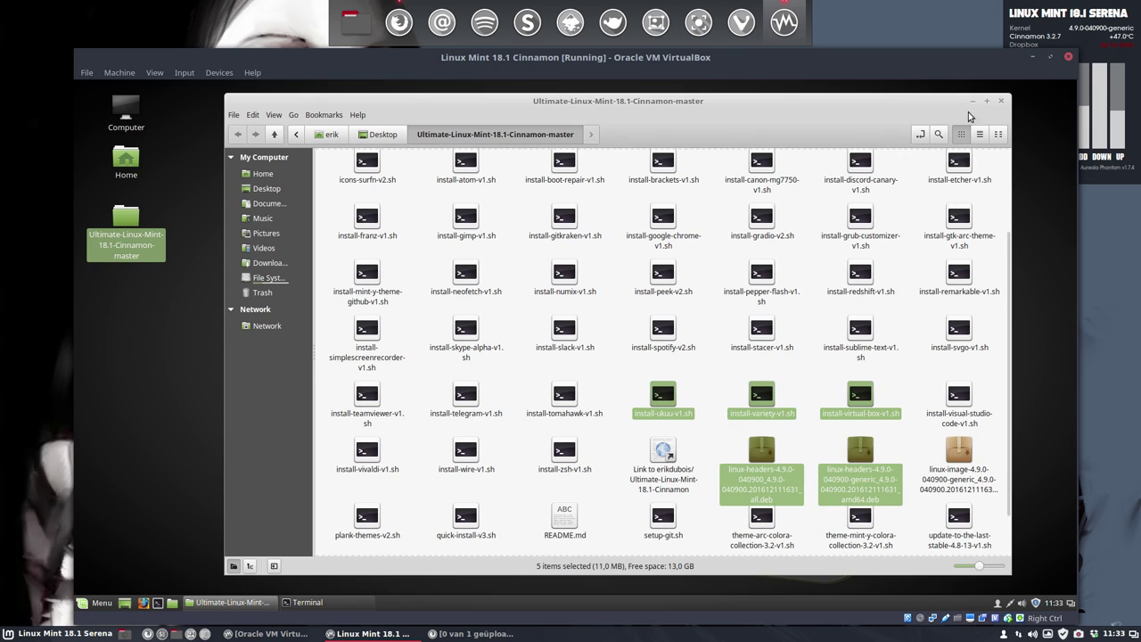
click(973, 101)
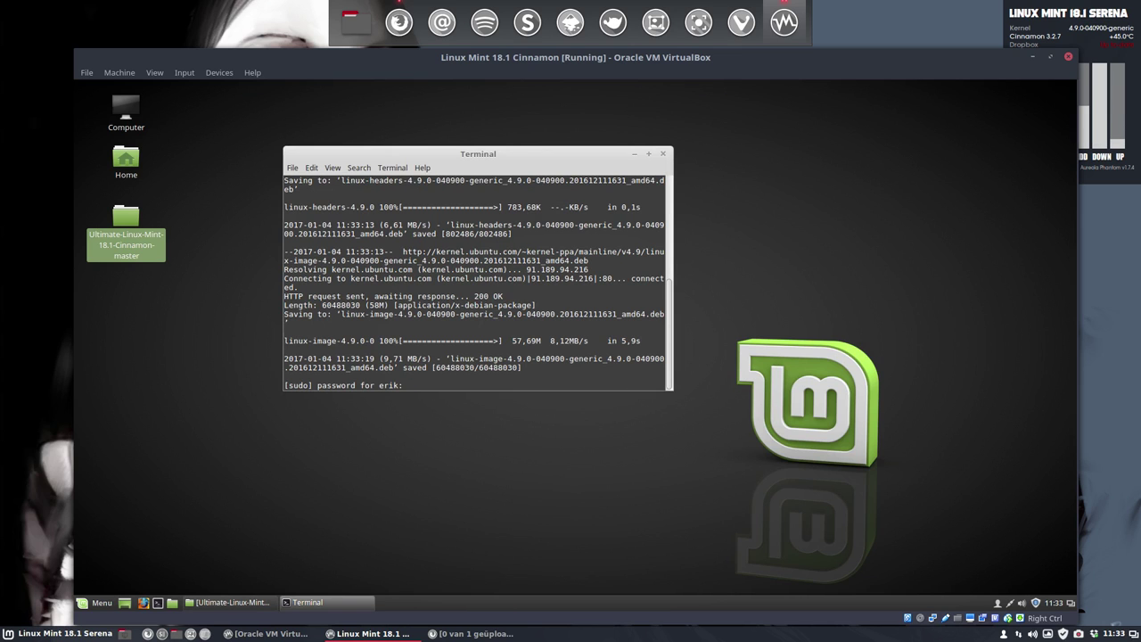
key(Return)
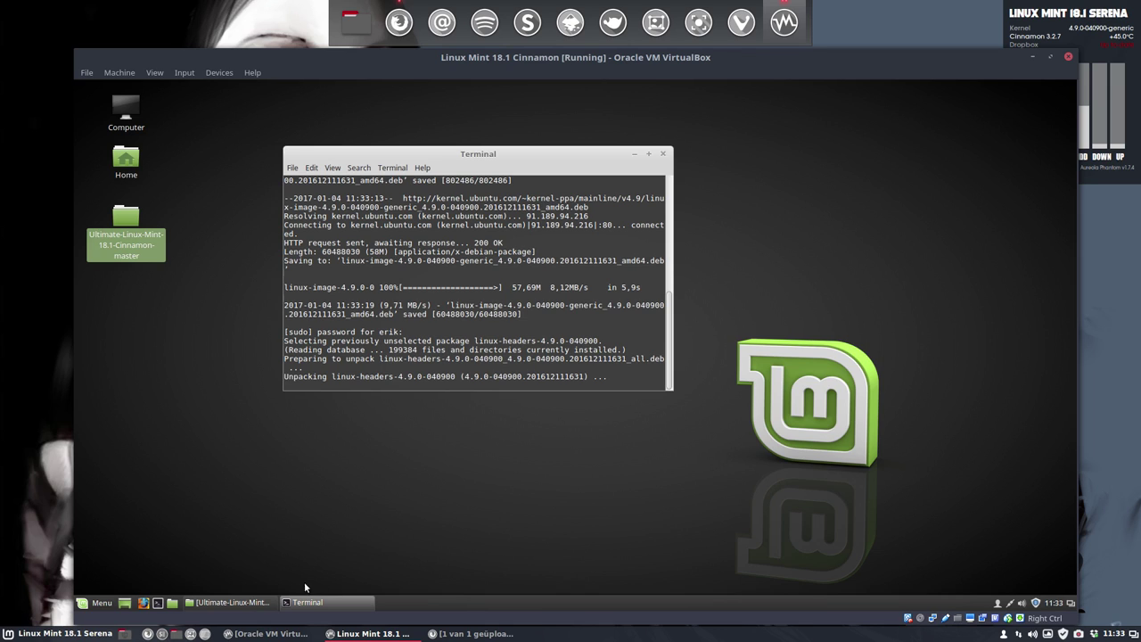
Bring back the scripts folder and display the contents of update-to-the-last-stable-4.9-0-v1.sh in the text editor
click(253, 604)
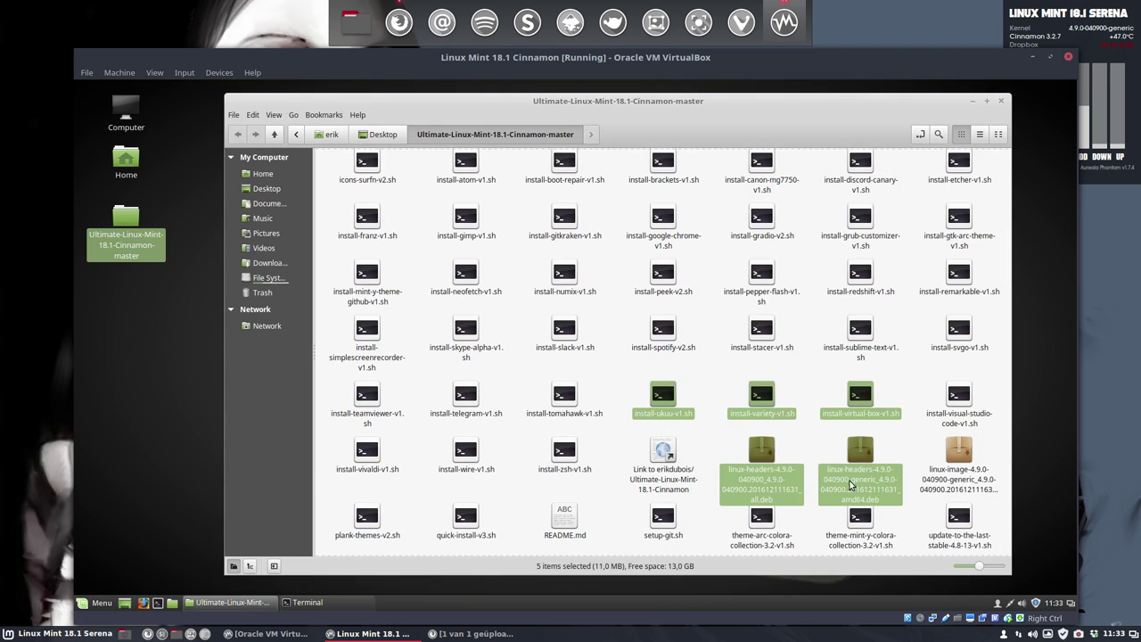
click(915, 455)
scroll(915, 456, down, 1)
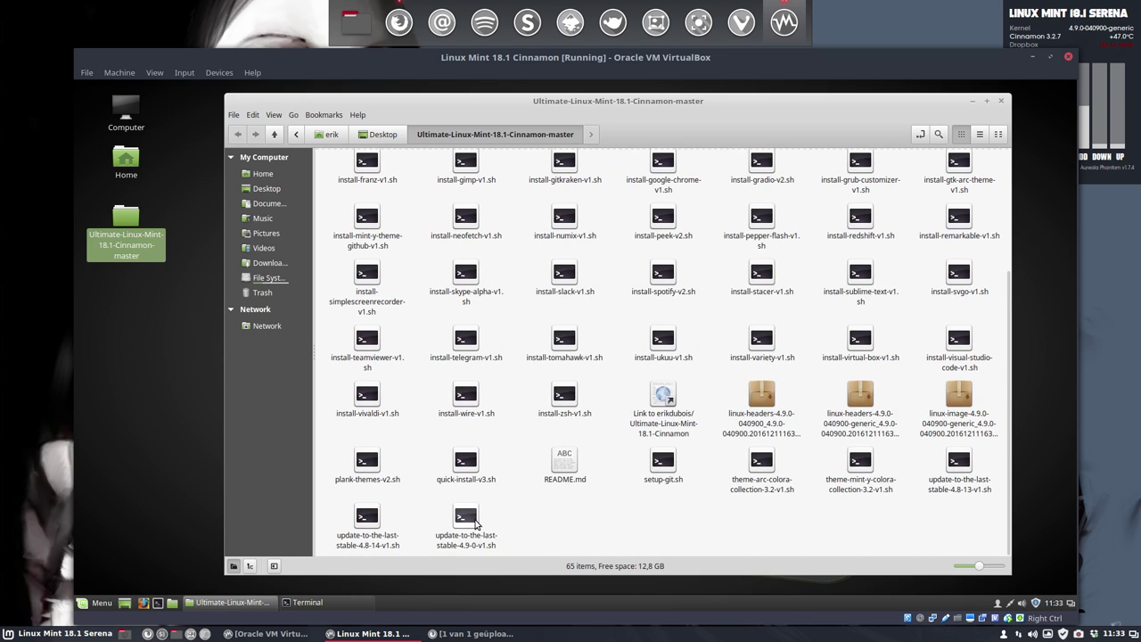
double_click(475, 524)
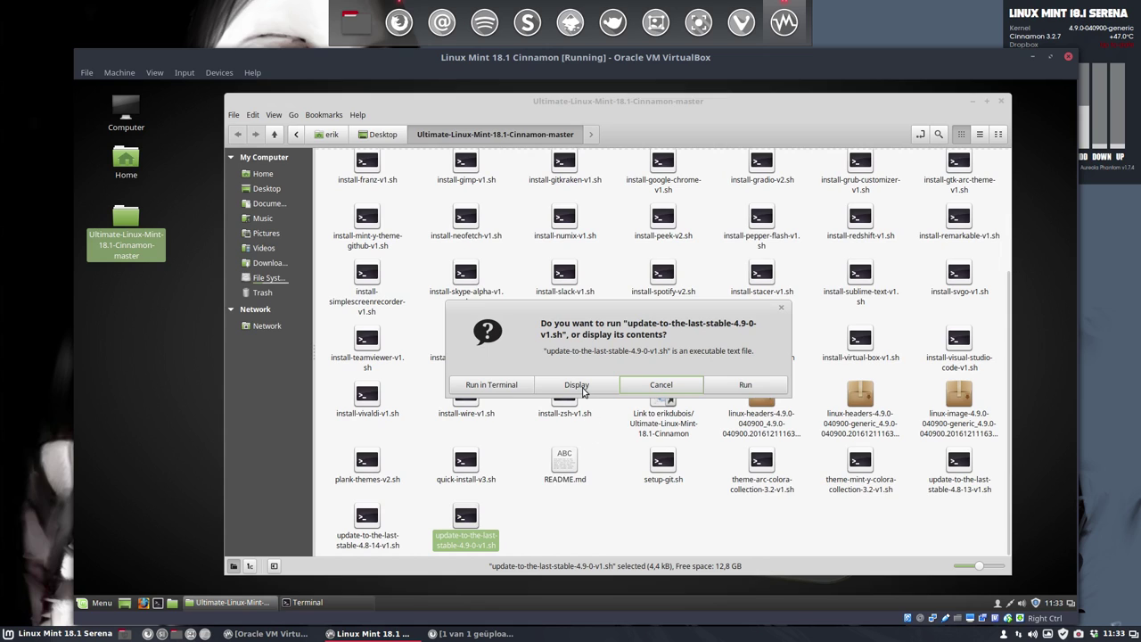
click(579, 385)
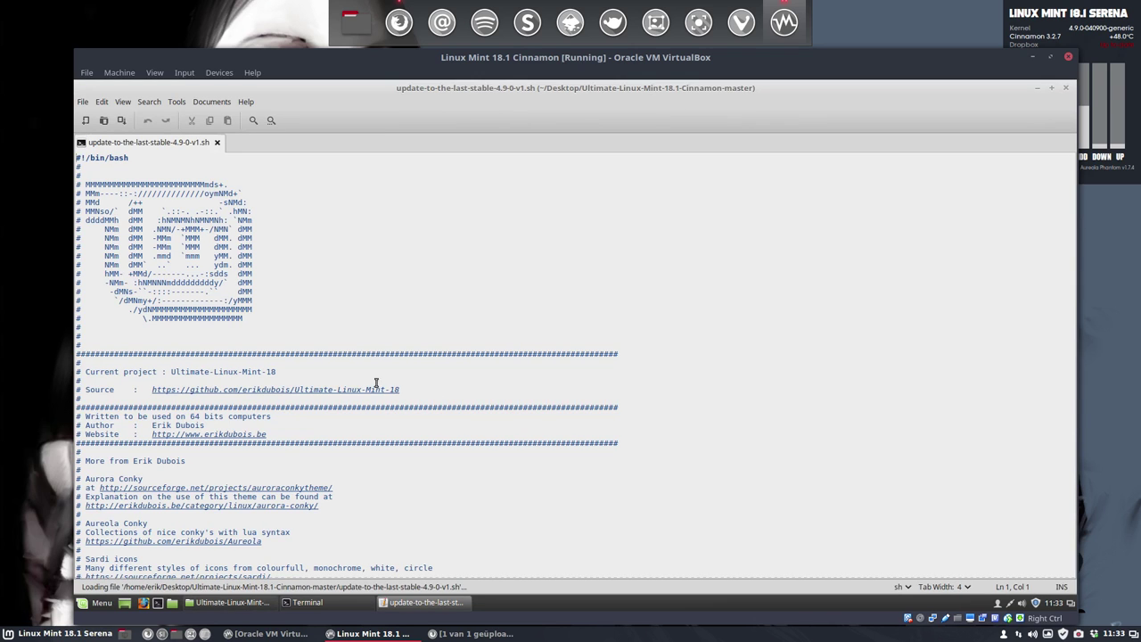
Examine the kernel script's wget download lines, the sudo dpkg -i linux* install line and the rm linux-* cleanup line
scroll(326, 378, down, 20)
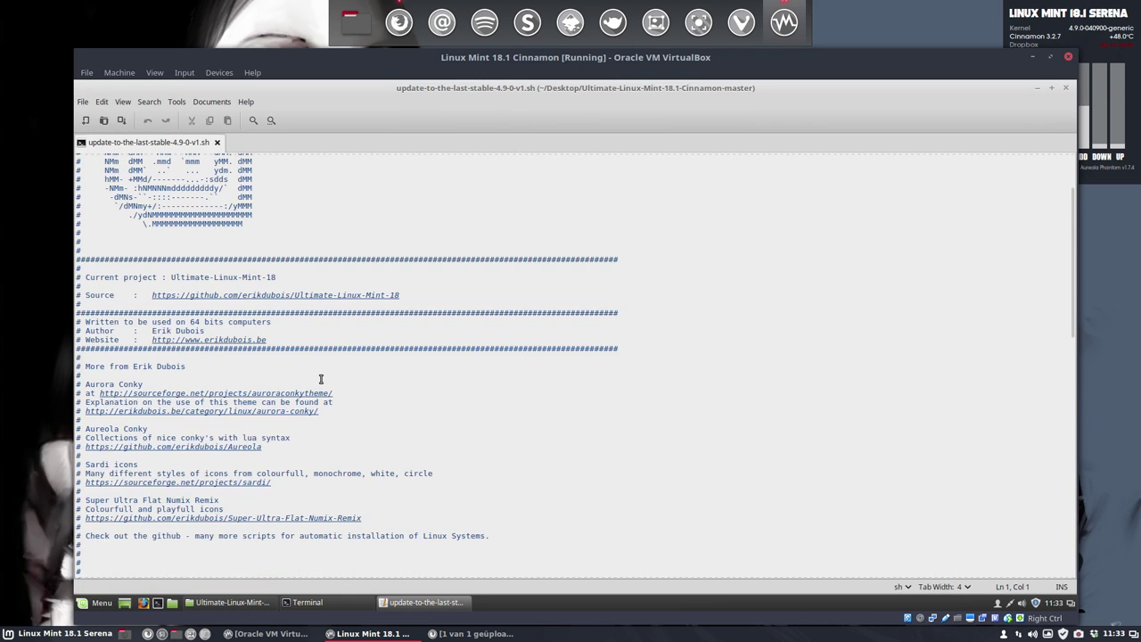
scroll(314, 379, down, 4)
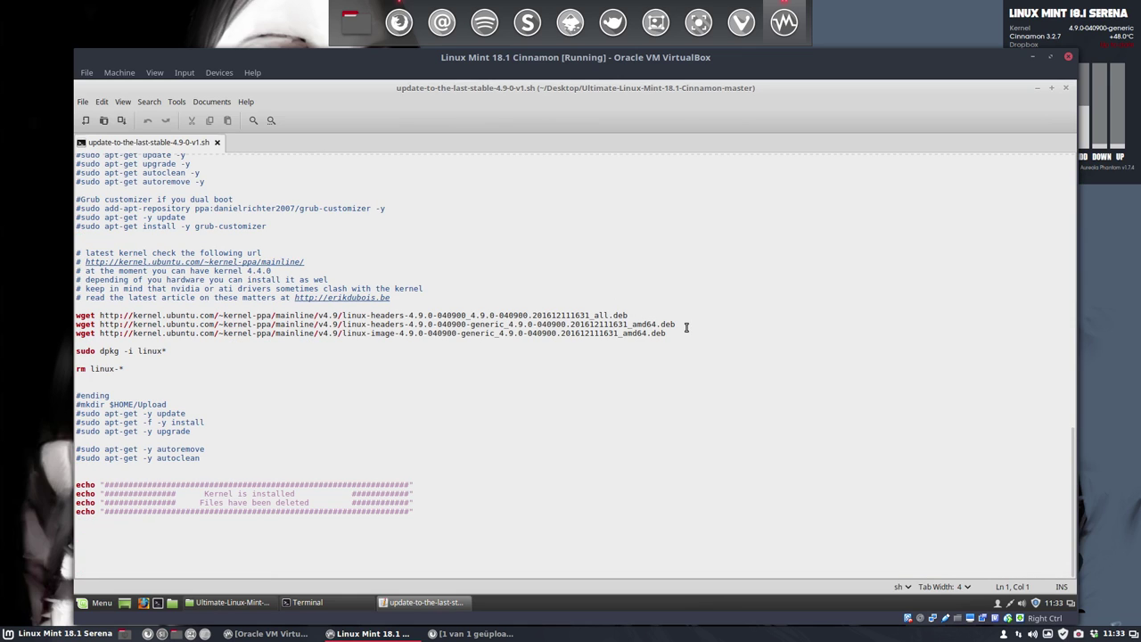
click(82, 336)
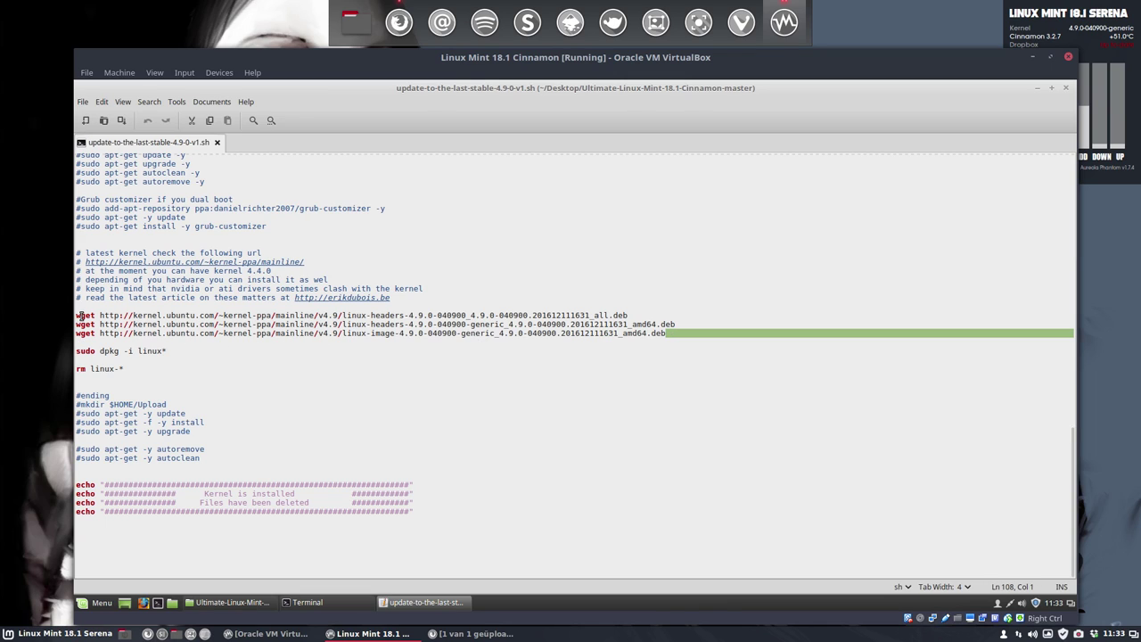
click(398, 365)
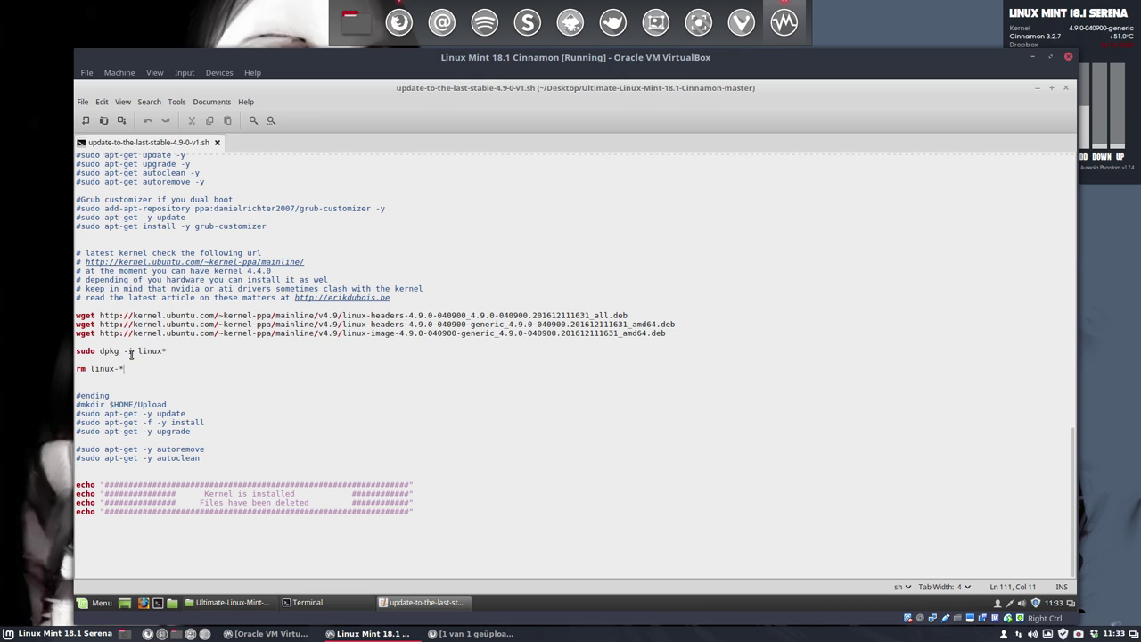
drag(100, 352, 162, 351)
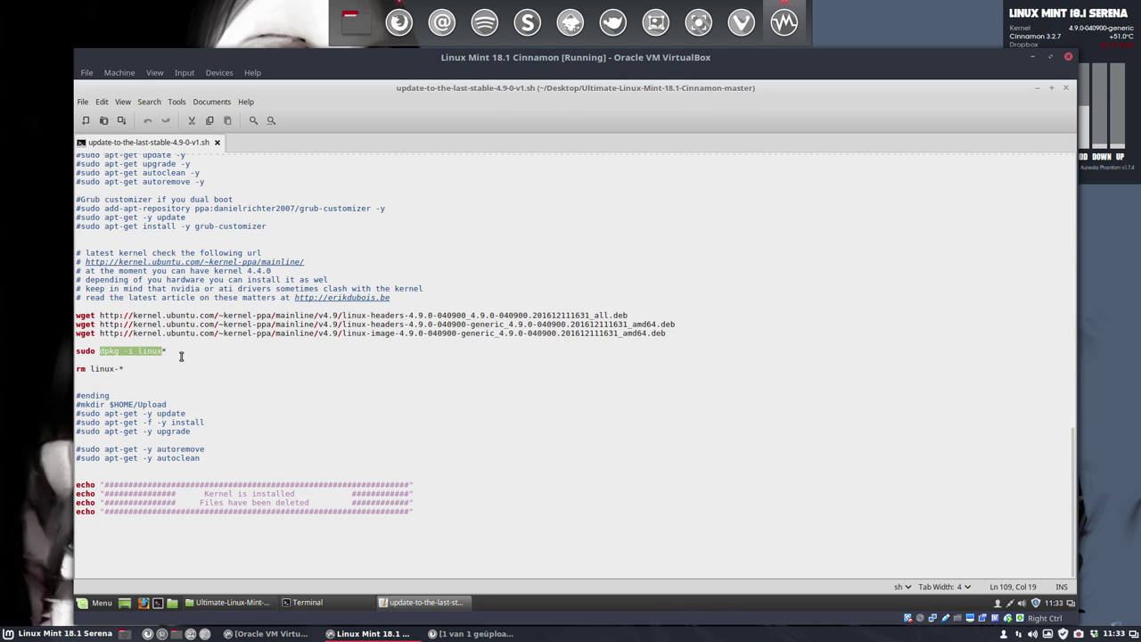
click(125, 368)
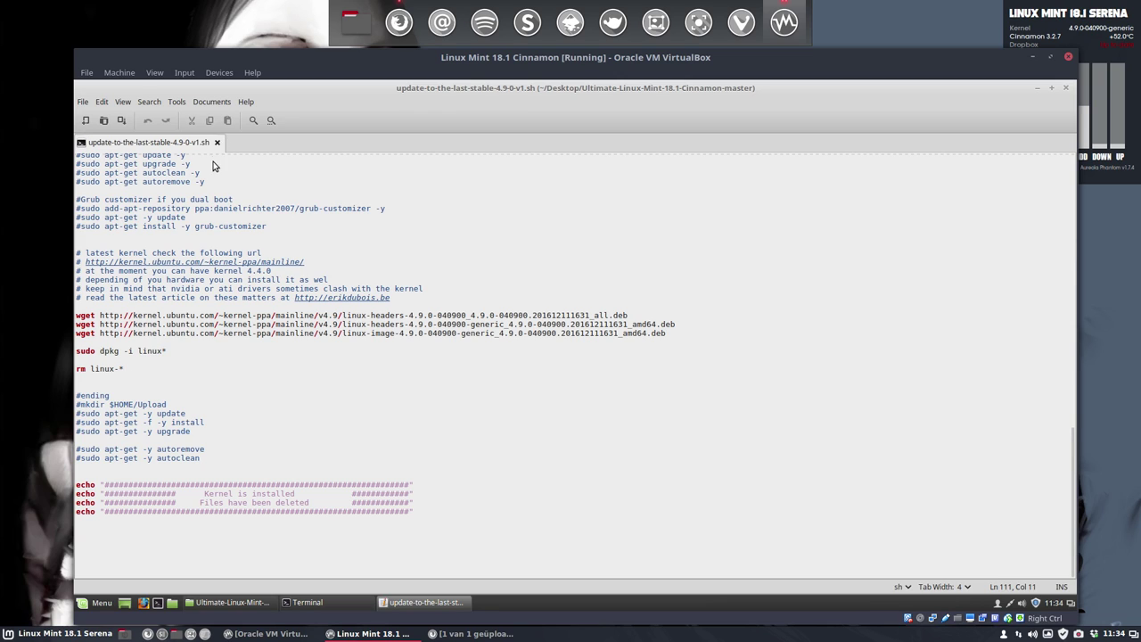
Close the kernel script and the text editor, and bring the terminal forward to follow the installation
key(ctrl+w)
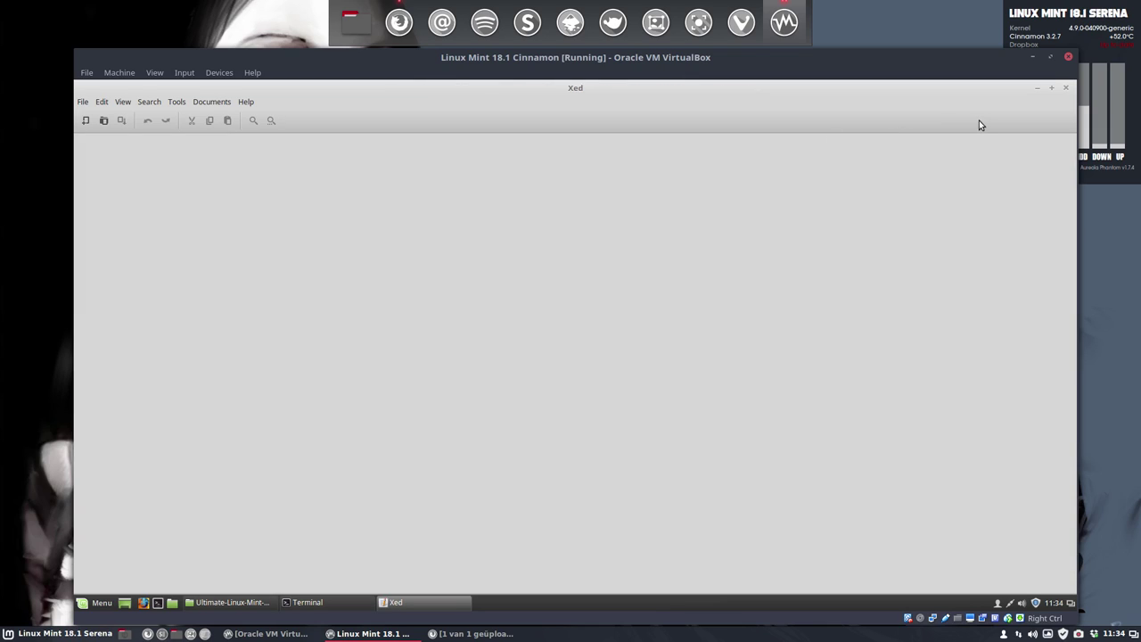
click(1064, 88)
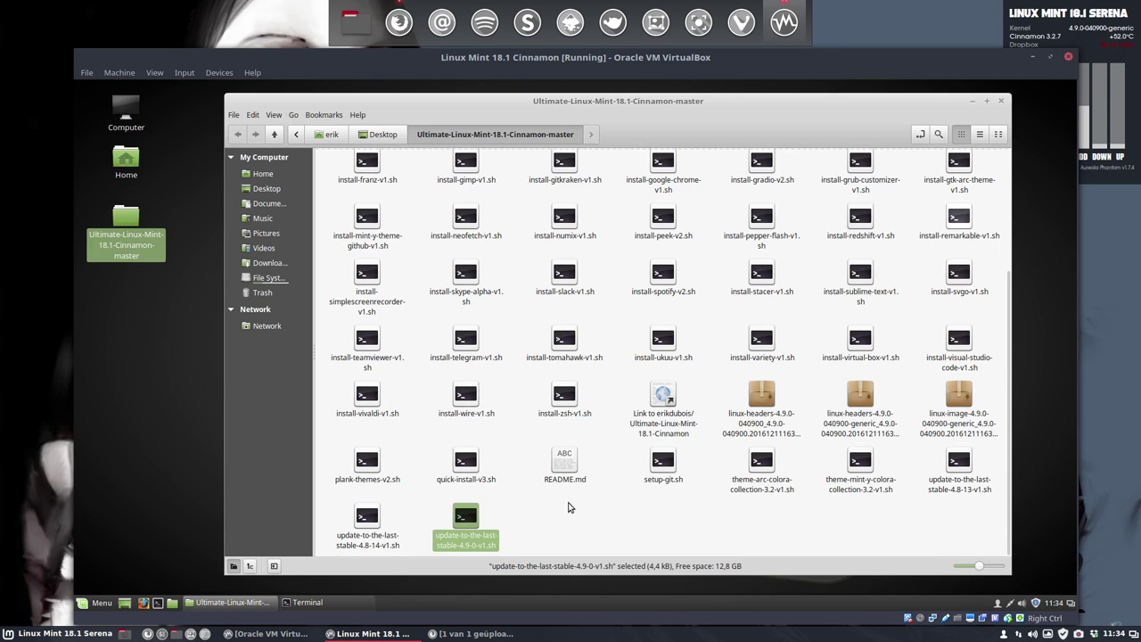
mouse_move(338, 615)
click(340, 580)
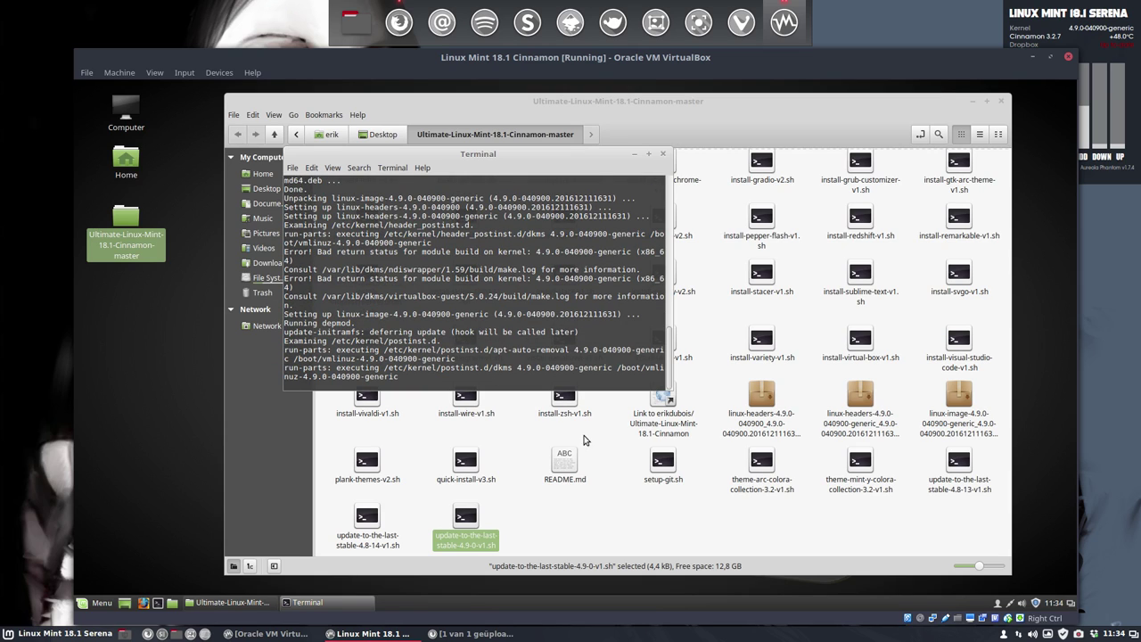
click(1079, 634)
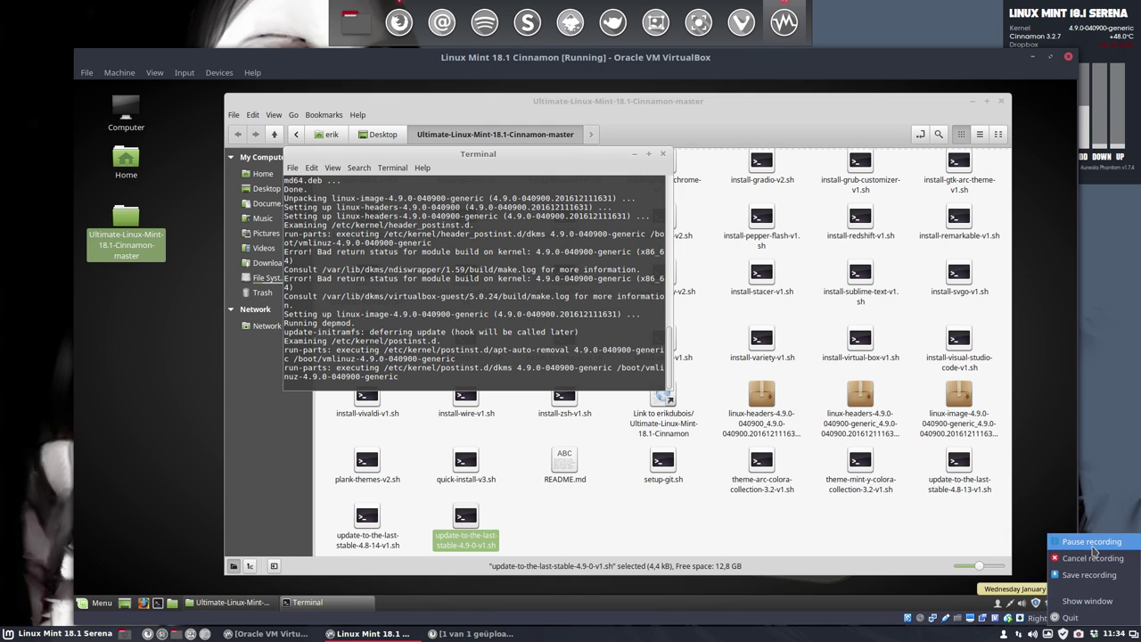
click(1089, 575)
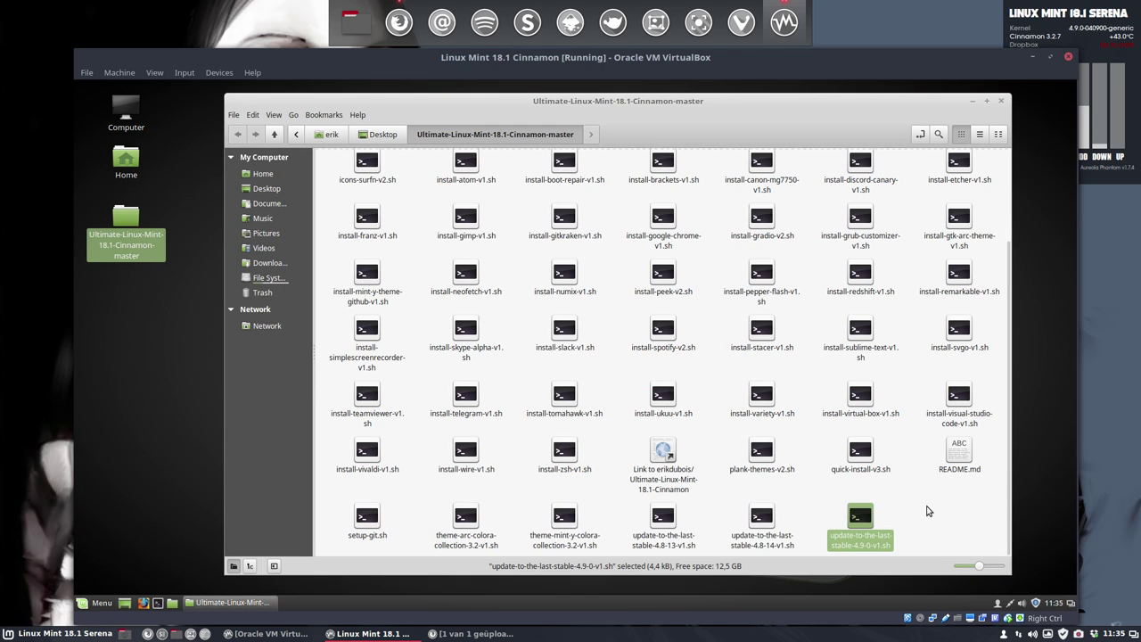
Close the scripts folder and restart the Linux Mint virtual machine
click(1001, 102)
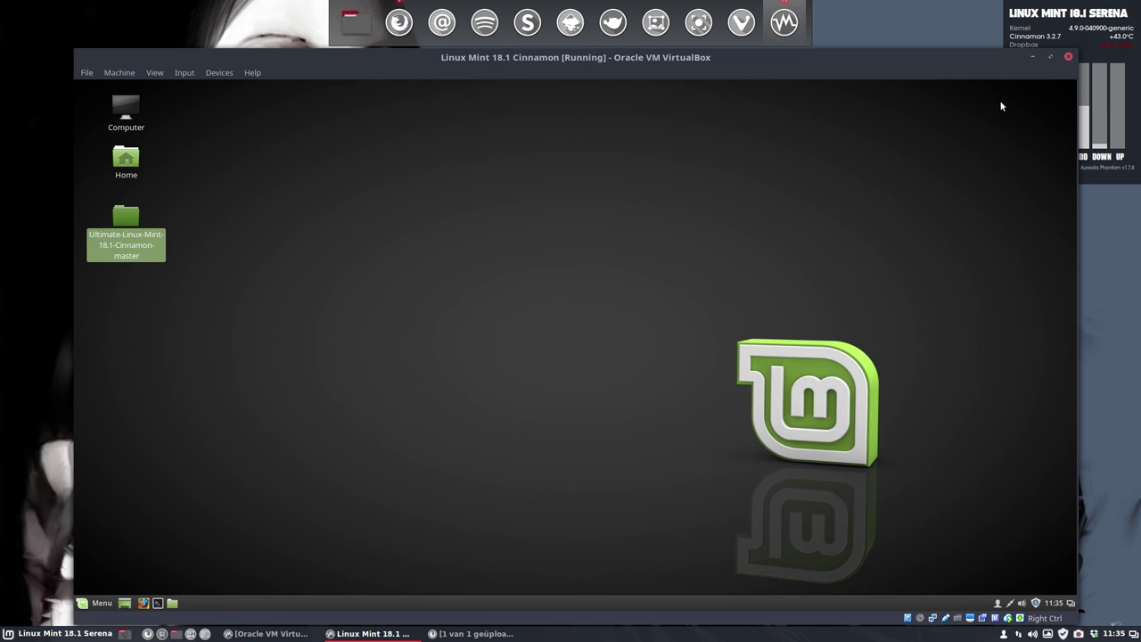
click(492, 347)
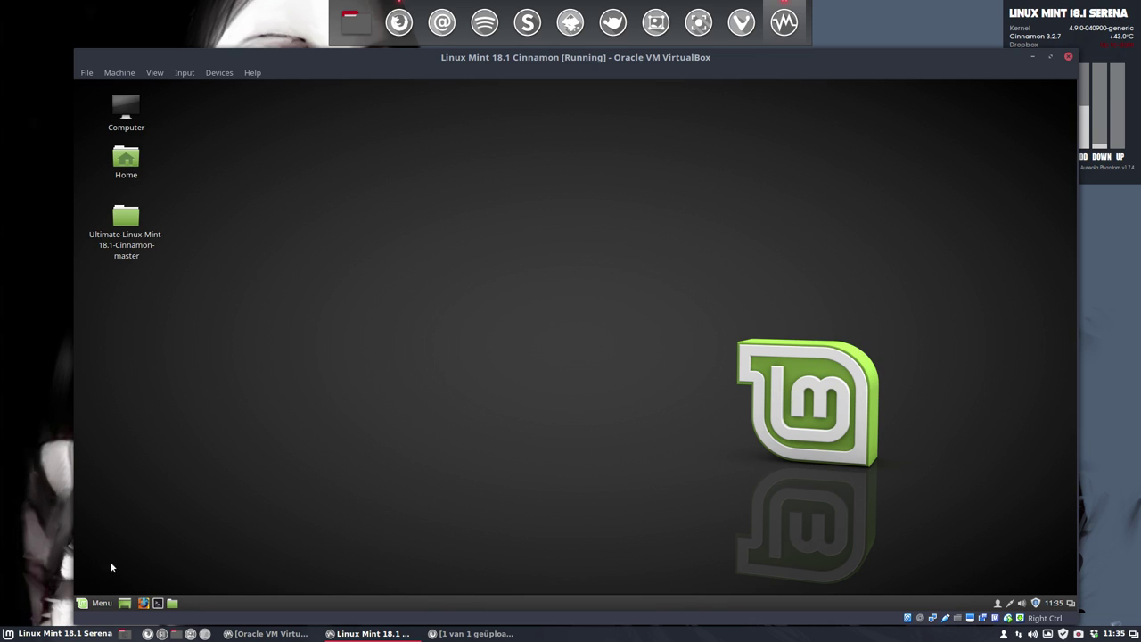
click(93, 604)
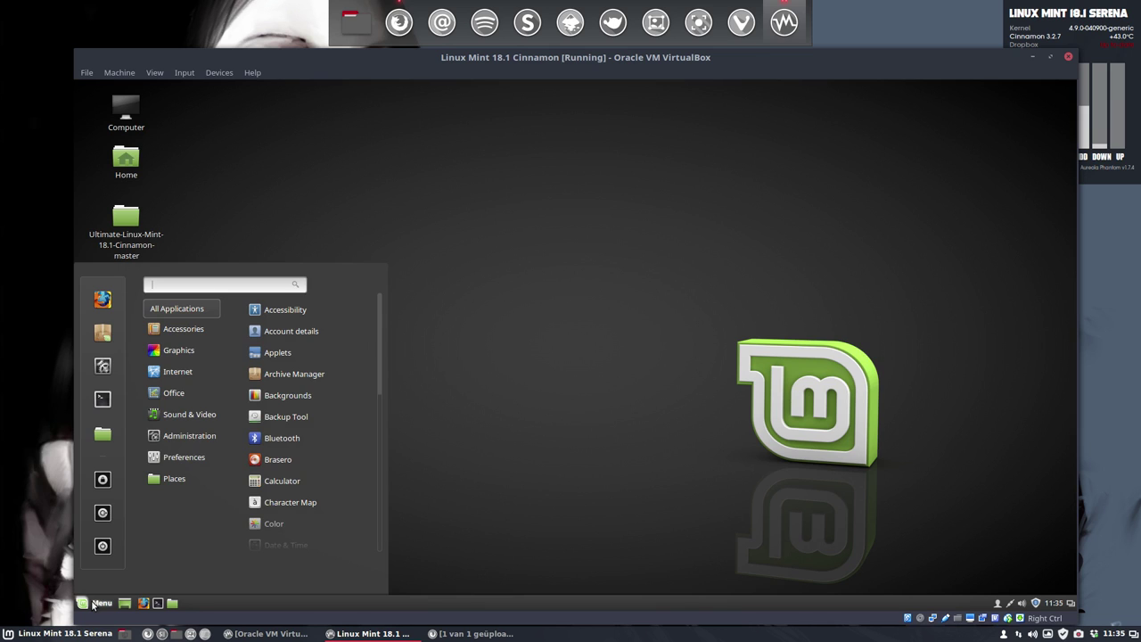
click(102, 548)
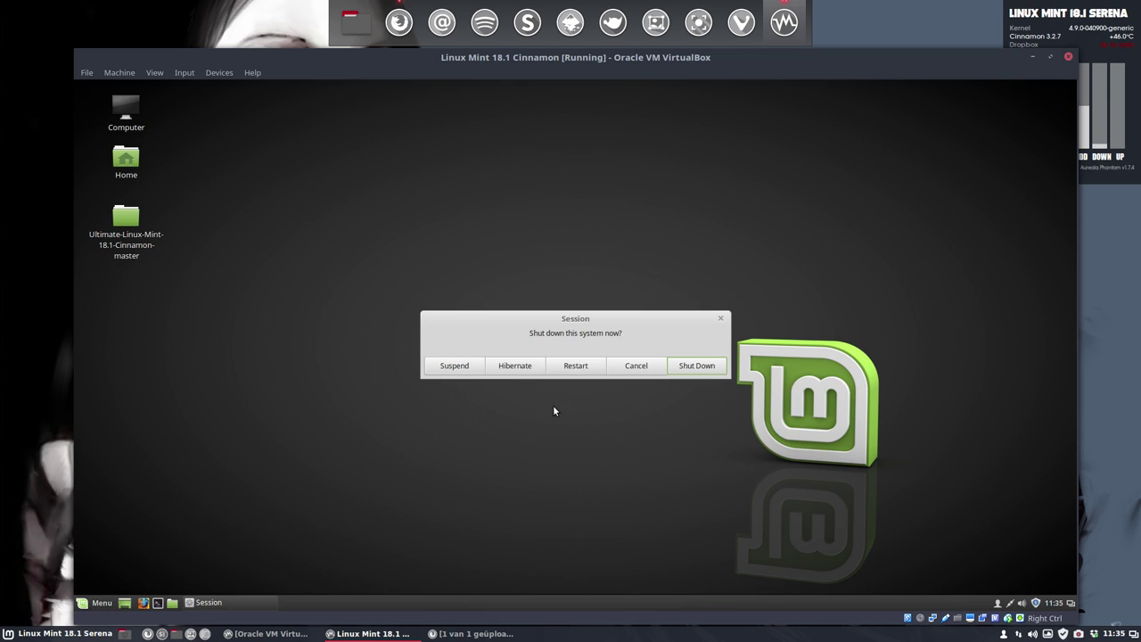
click(563, 373)
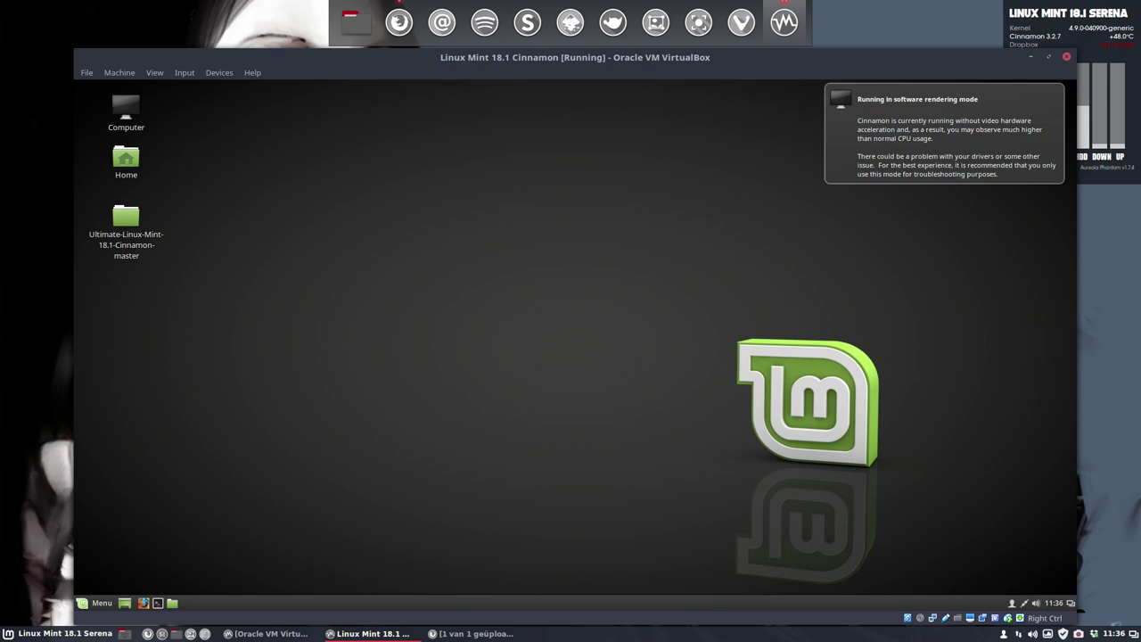
Dismiss the software rendering notification and check the running kernel version with uname -a in a new terminal
click(920, 156)
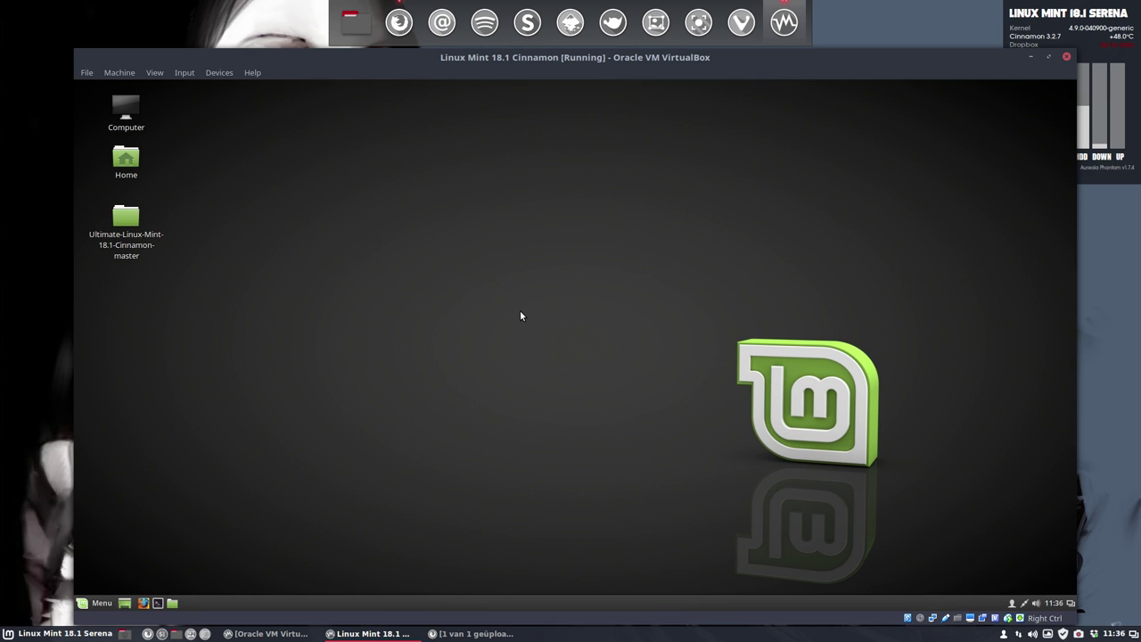
key(ctrl+alt+t)
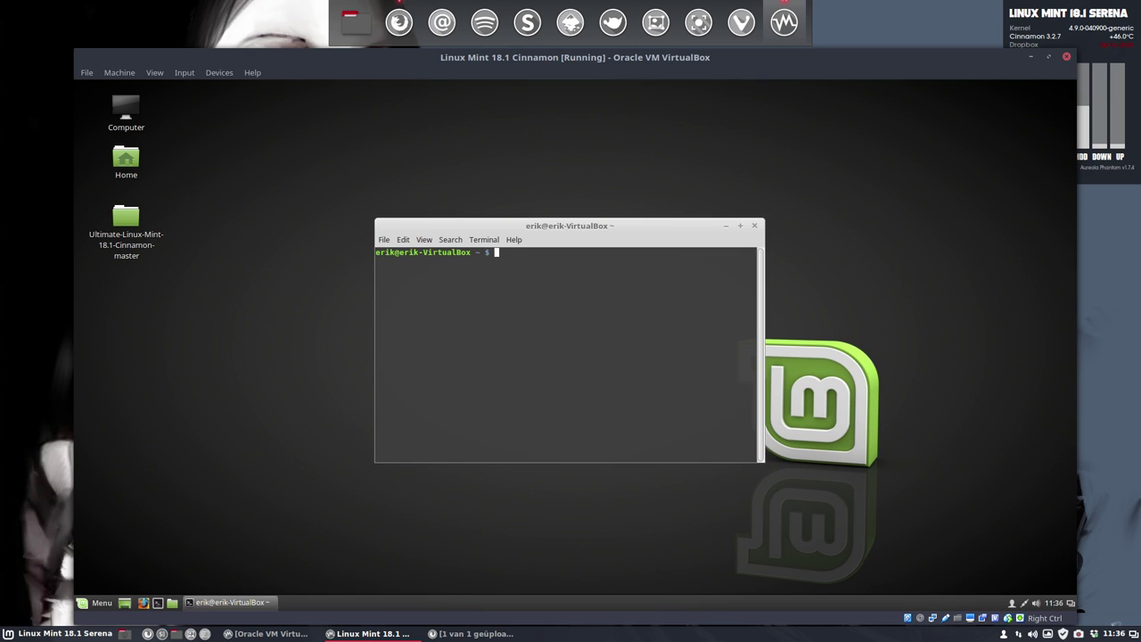
text(uname -a)
key(Return)
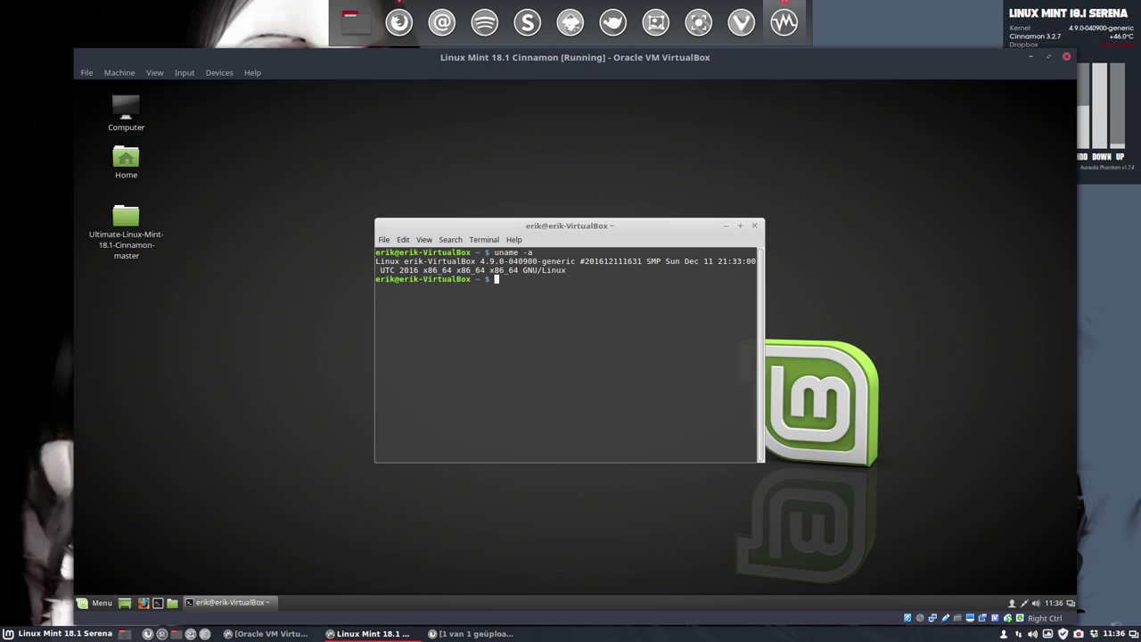
Close the terminal, open the Update Manager and set its update policy to Optimize stability and security
click(754, 225)
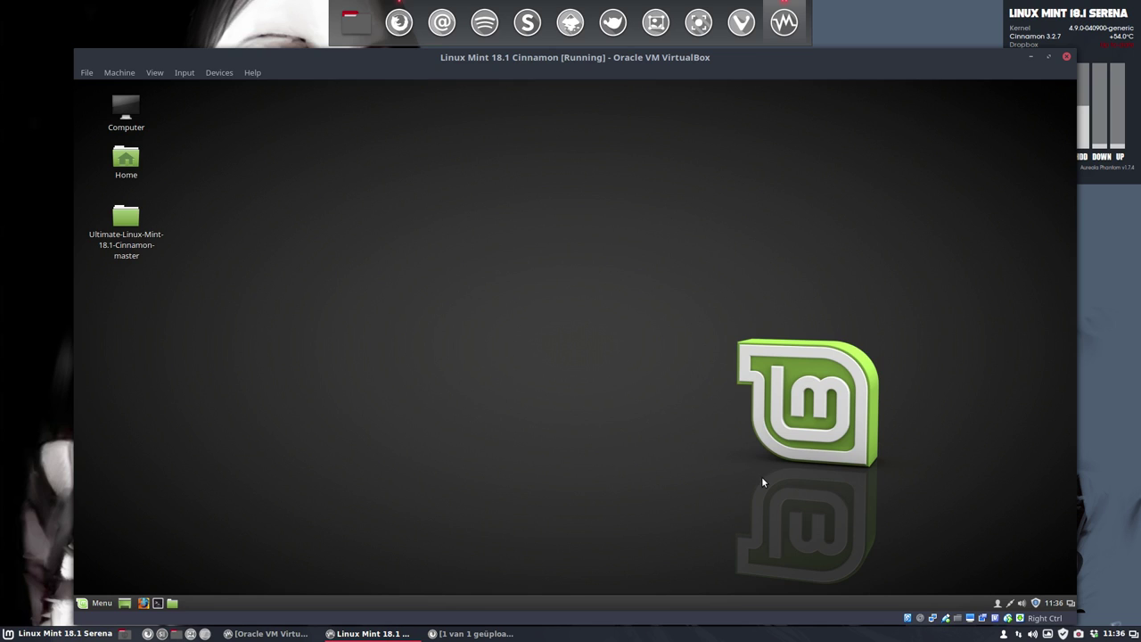
click(1036, 604)
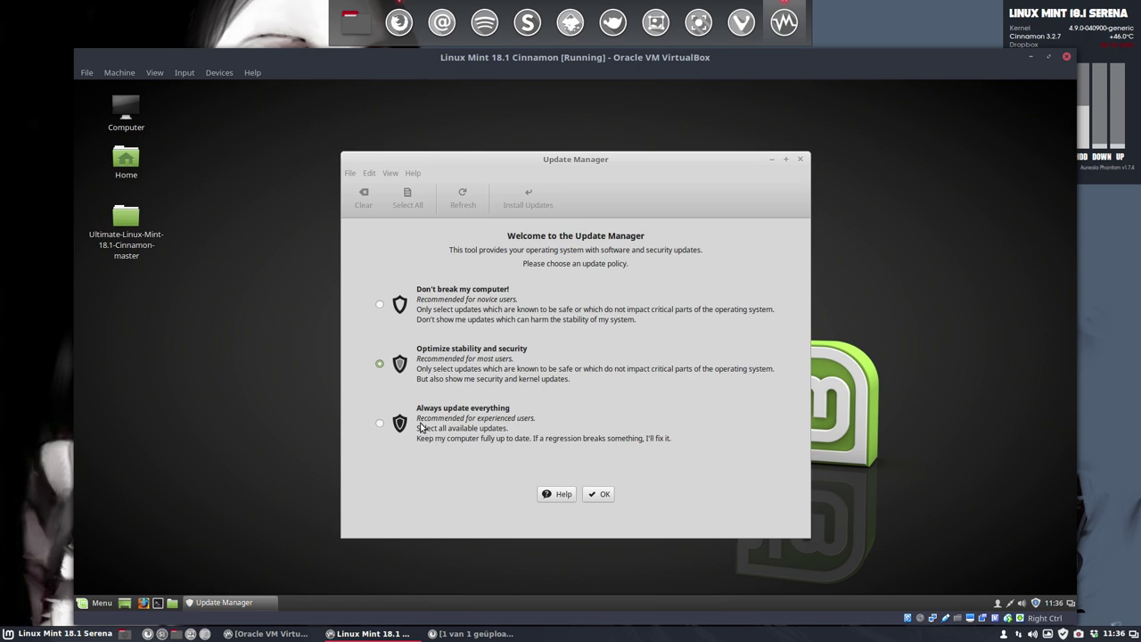
click(473, 435)
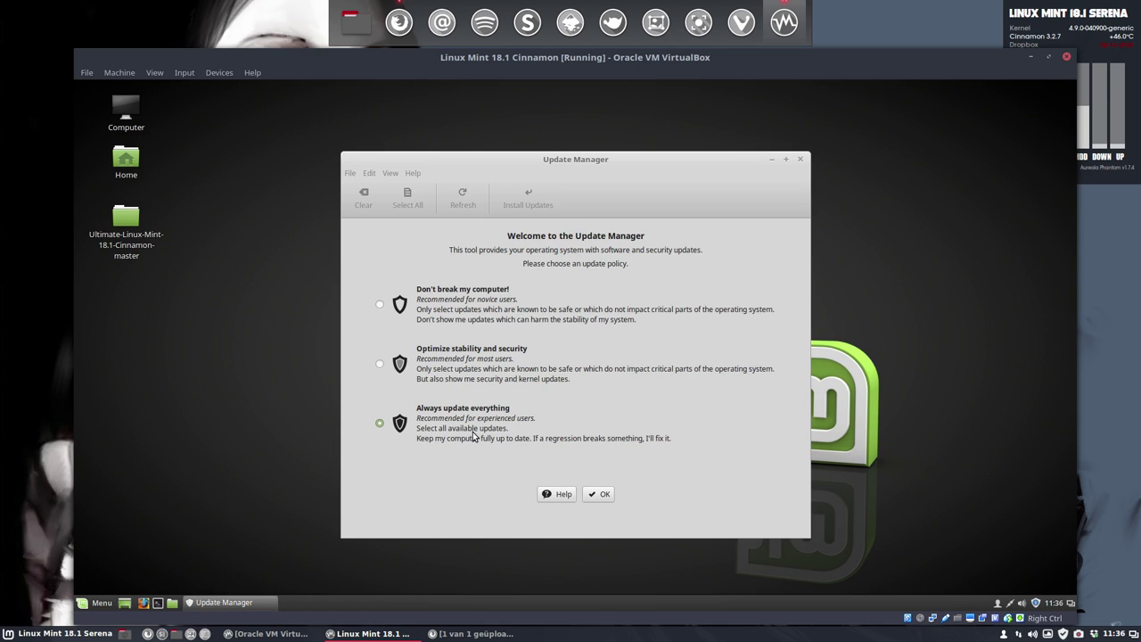
click(461, 367)
click(597, 496)
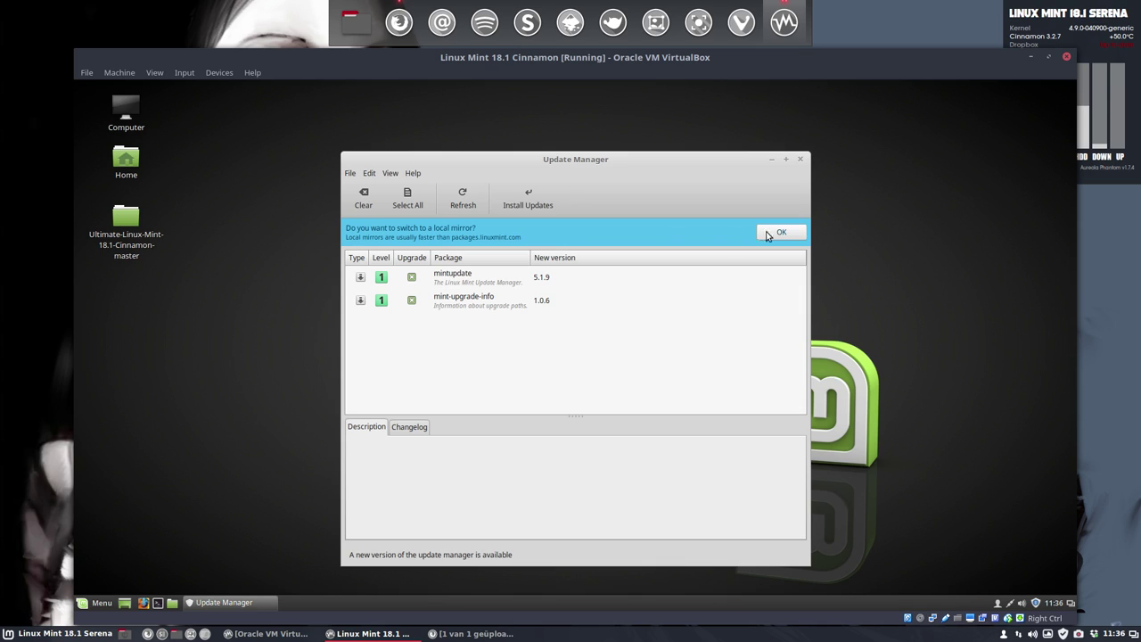
Enable "Don't suggest to switch to a local mirror" in the Update Manager preferences and apply it
click(369, 174)
click(369, 175)
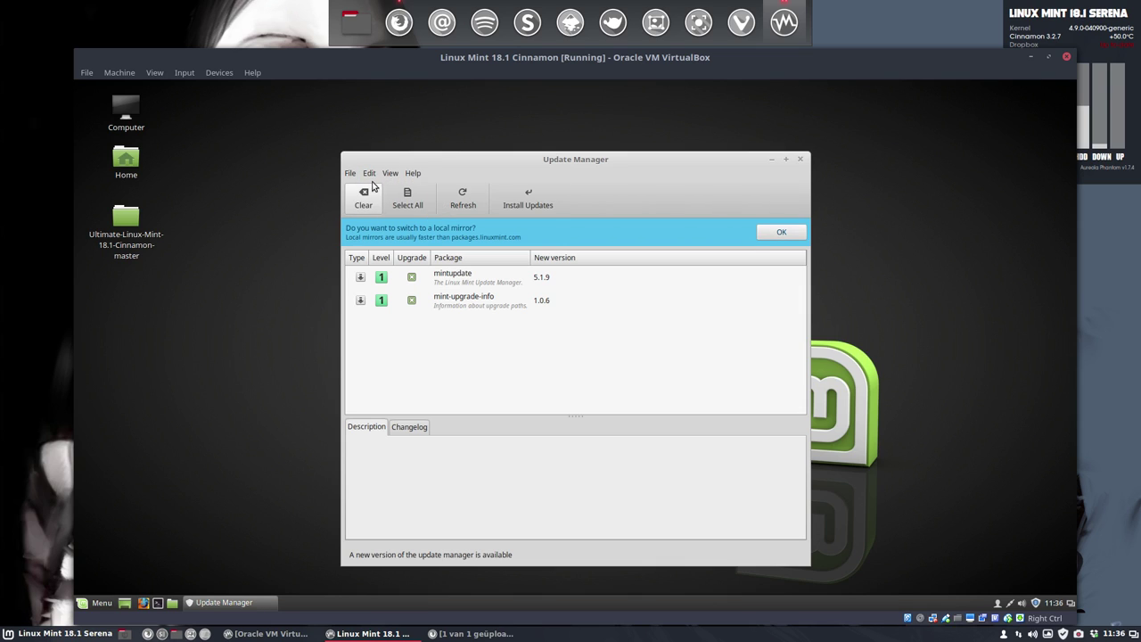
click(371, 175)
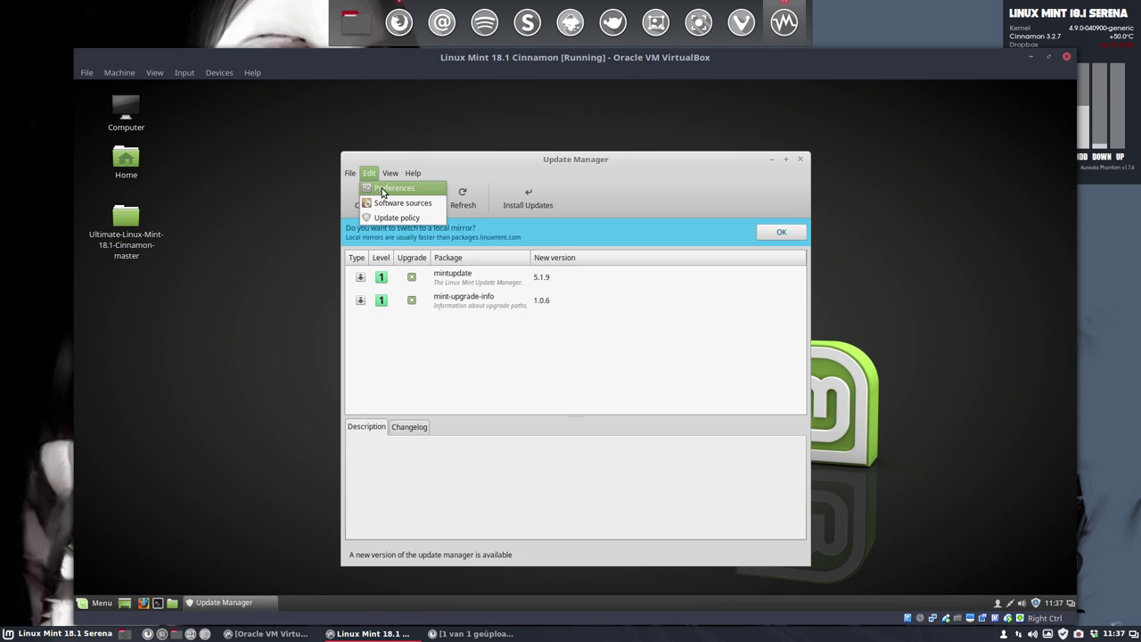
click(388, 188)
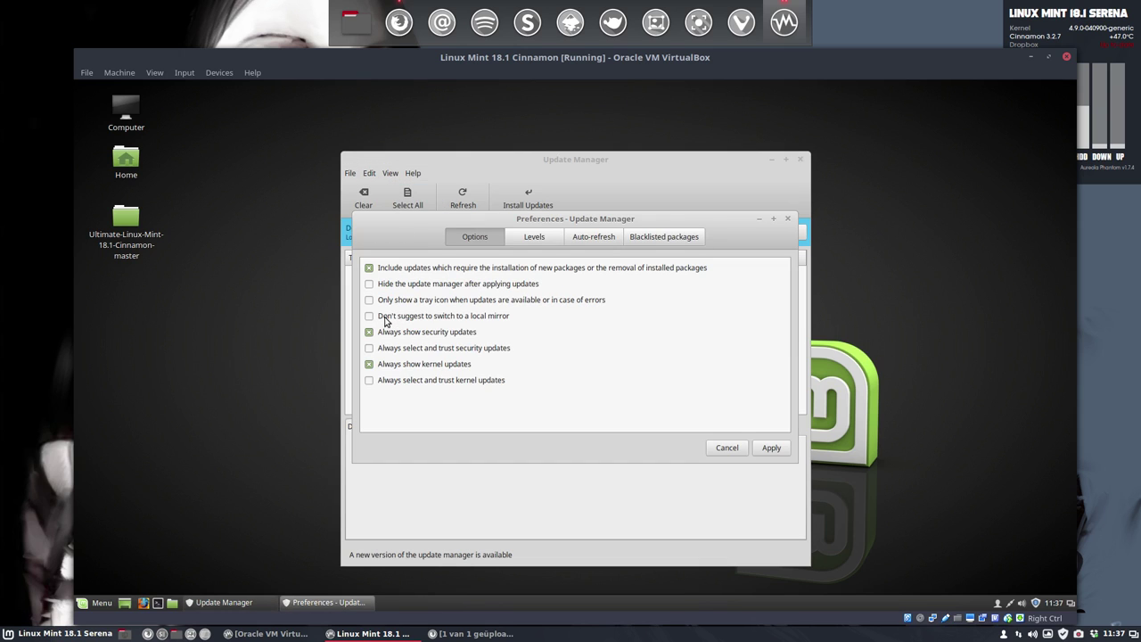
click(422, 318)
click(771, 447)
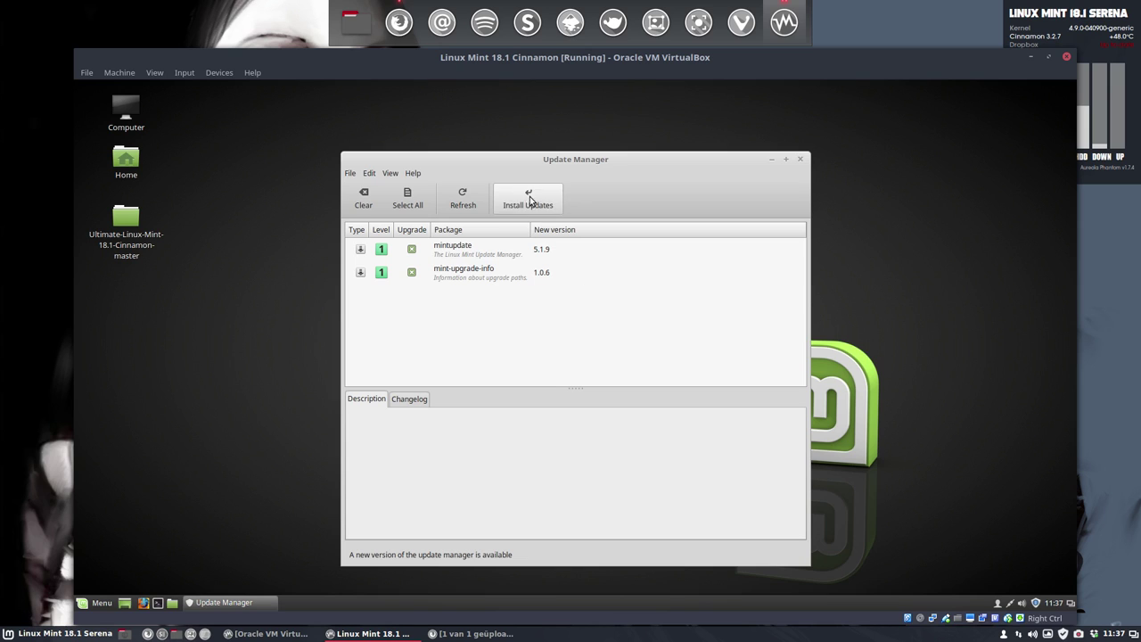
Install the mintupdate and mint-upgrade-info updates, authenticating with the account password
click(529, 199)
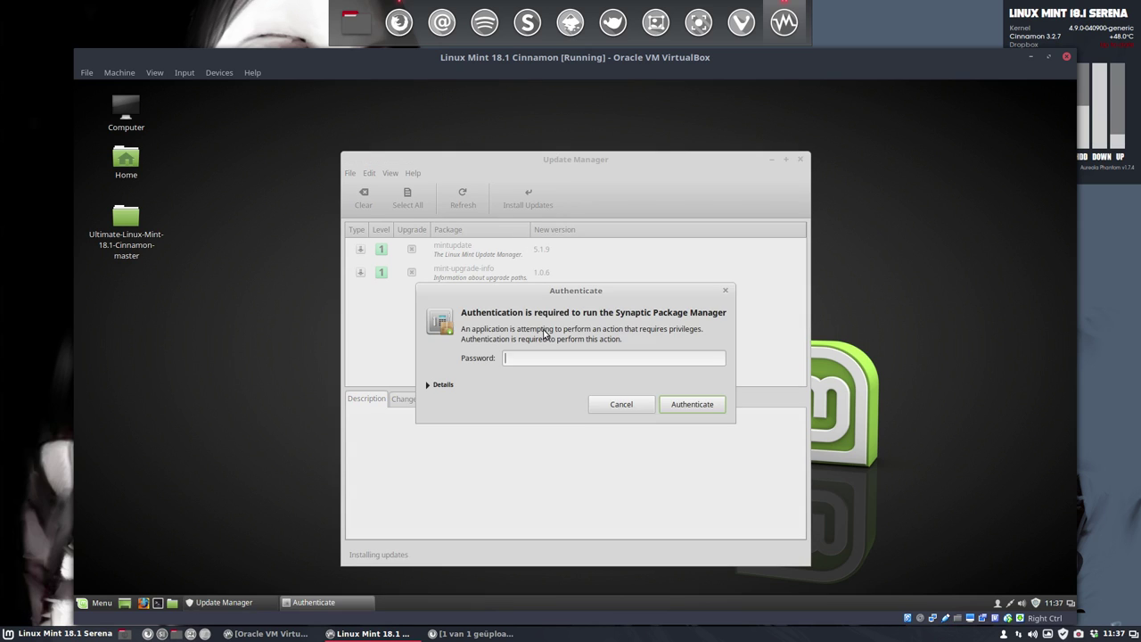
text(*****)
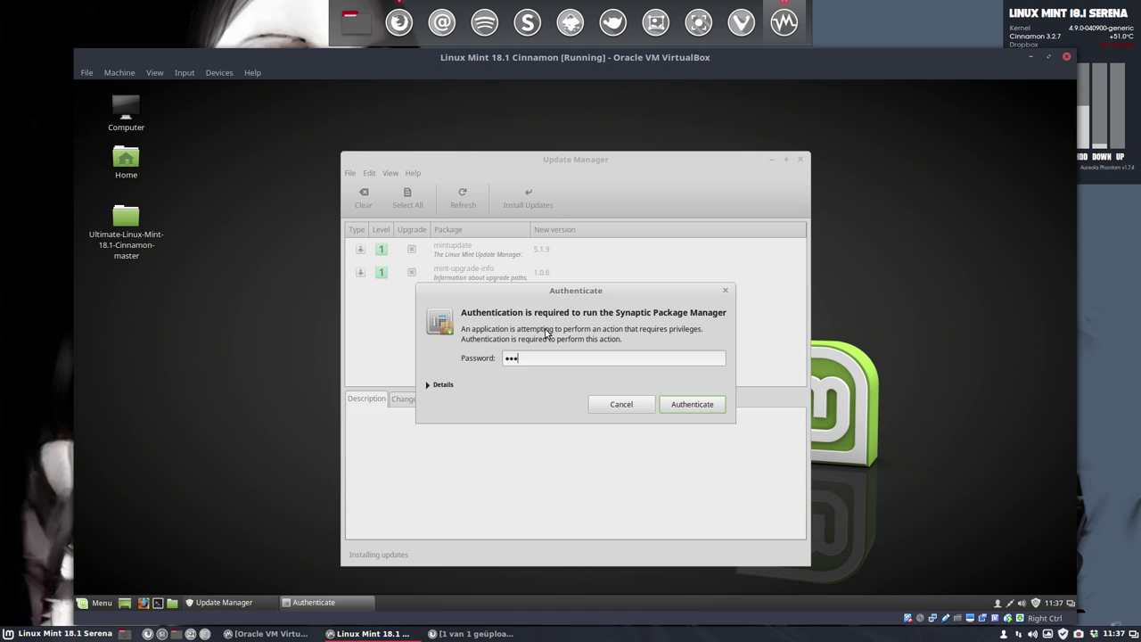
key(Return)
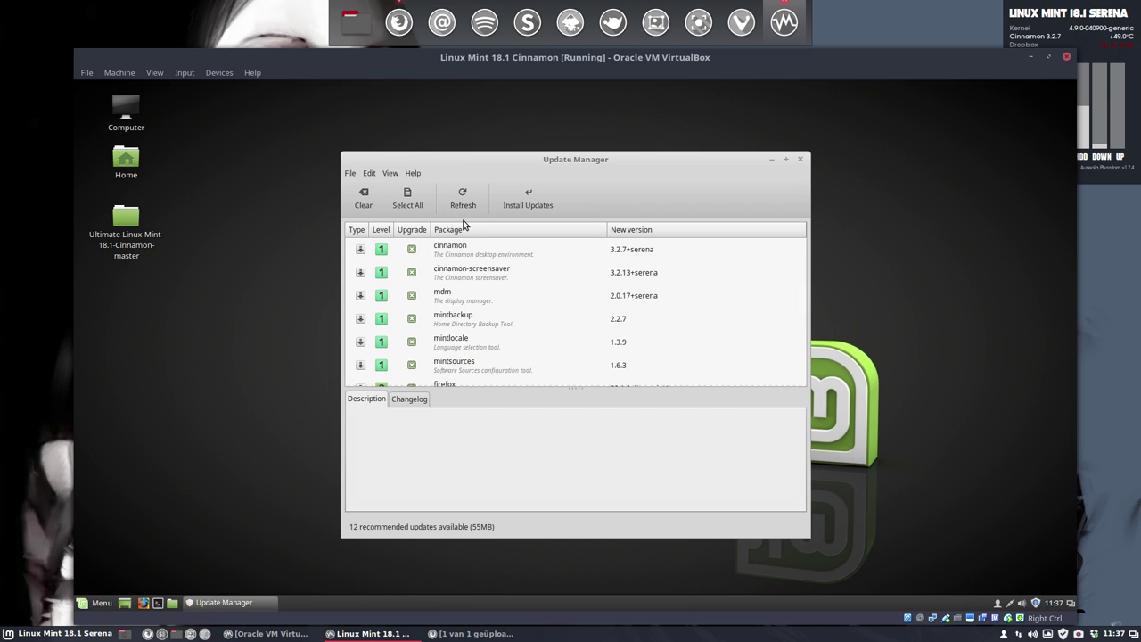
Install the recommended updates, including cinnamon, mdm and firefox, authenticating with the account password
click(520, 204)
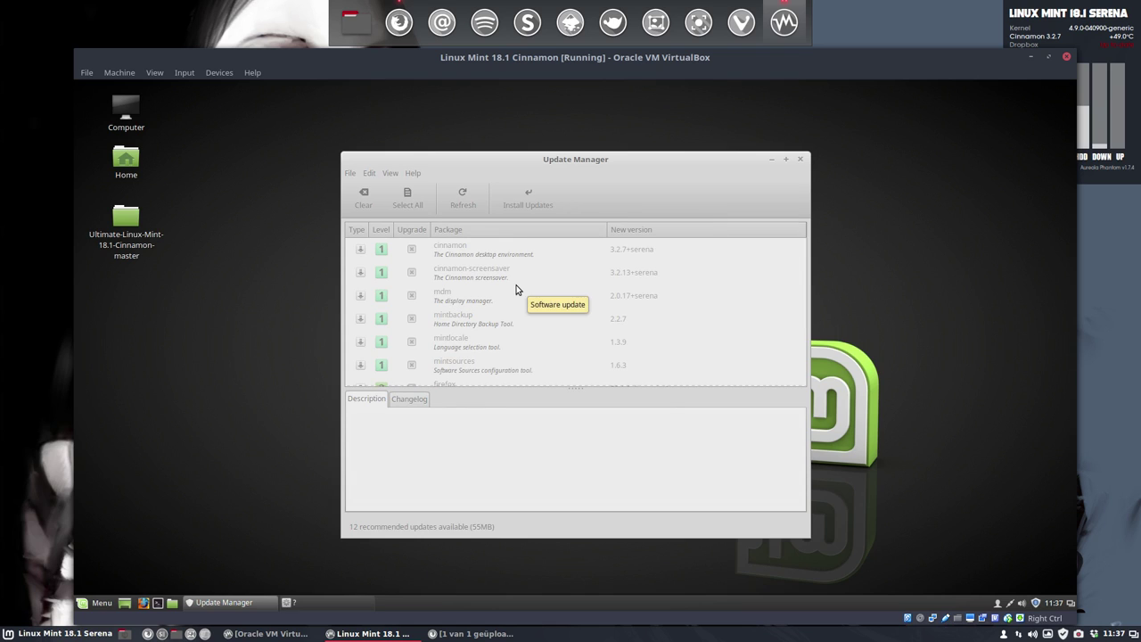
click(598, 450)
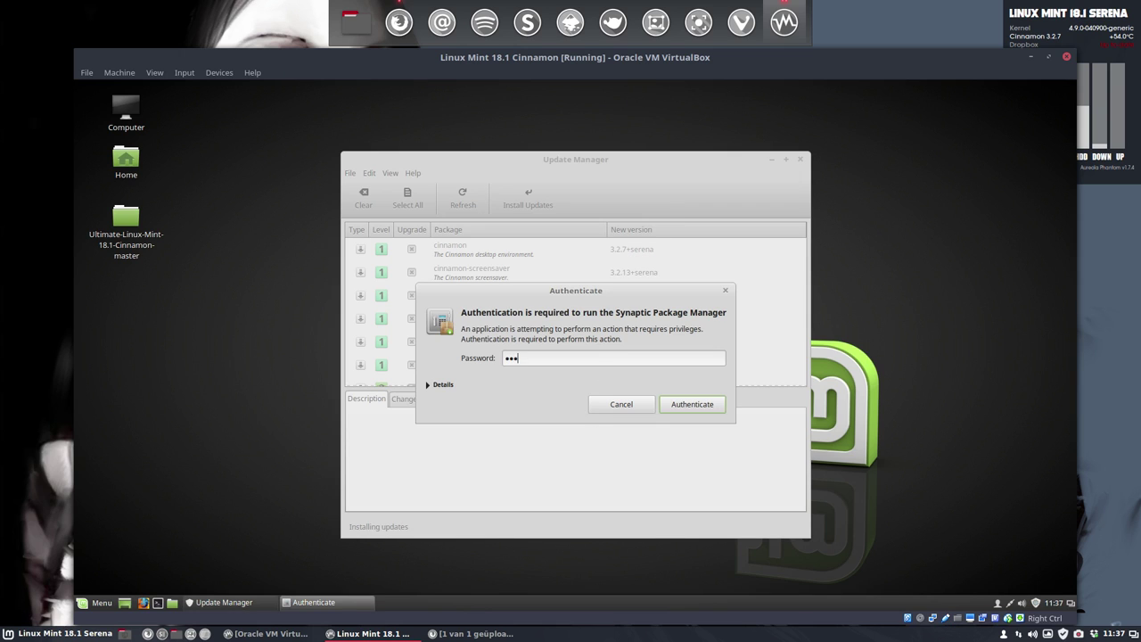
key(Return)
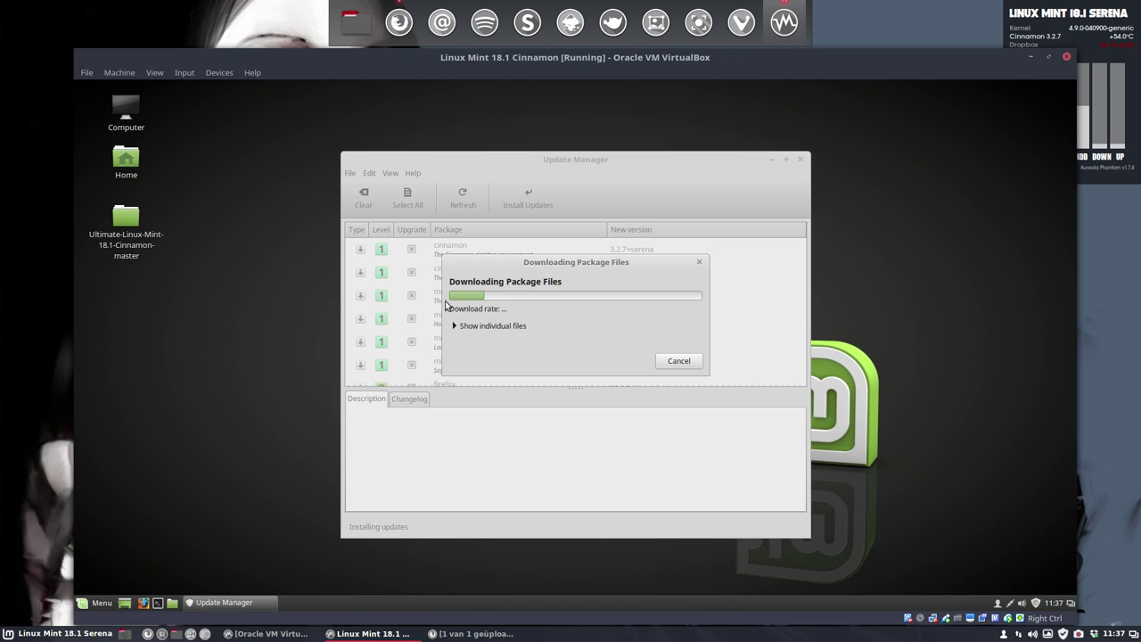
Reposition the installation progress dialog and examine its detailed output while the updates install
drag(549, 264, 518, 321)
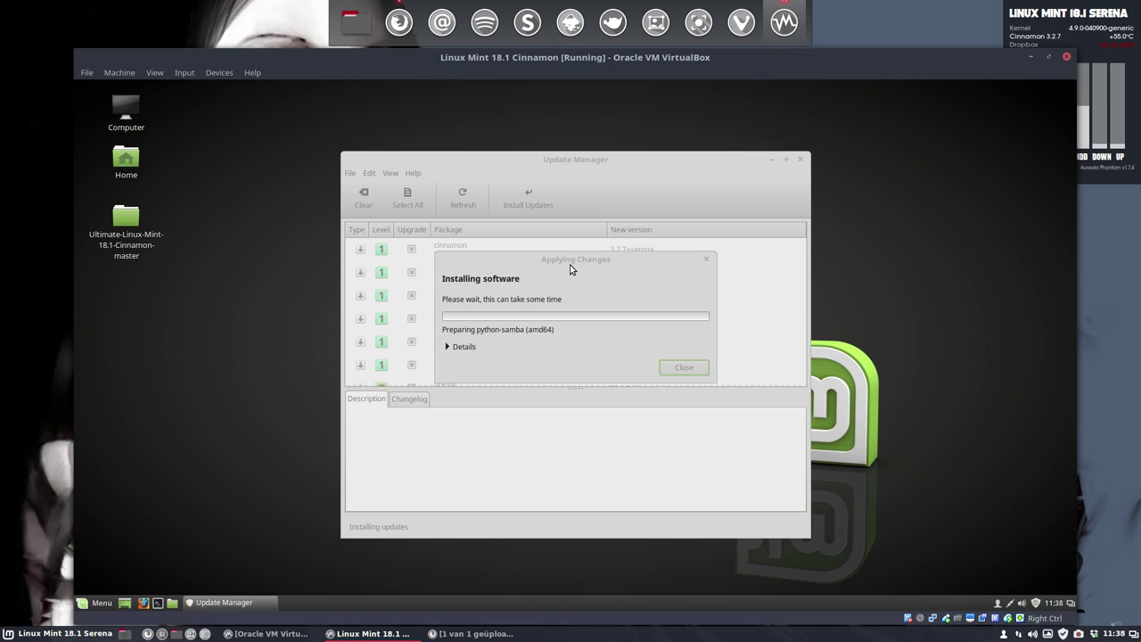
drag(602, 269, 643, 292)
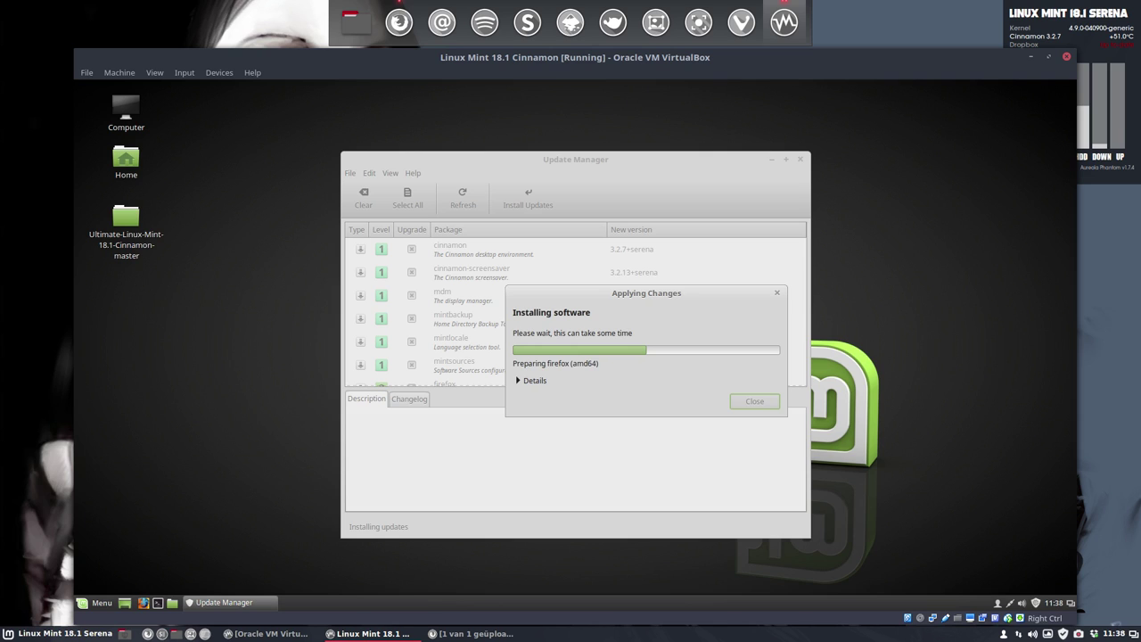
drag(623, 294, 556, 234)
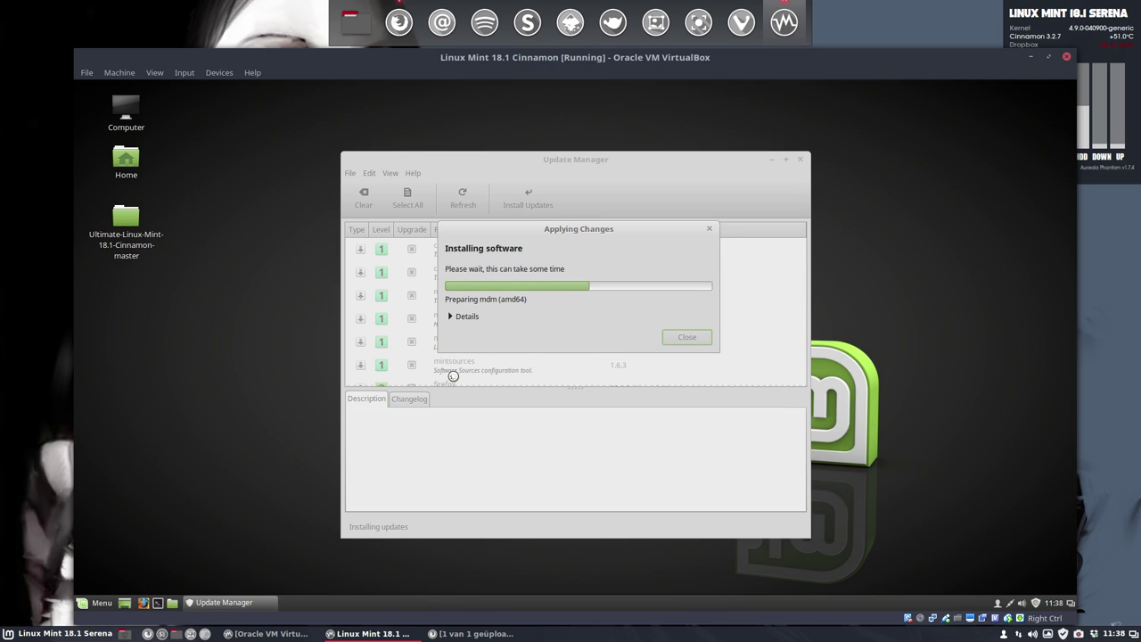
drag(574, 236, 559, 189)
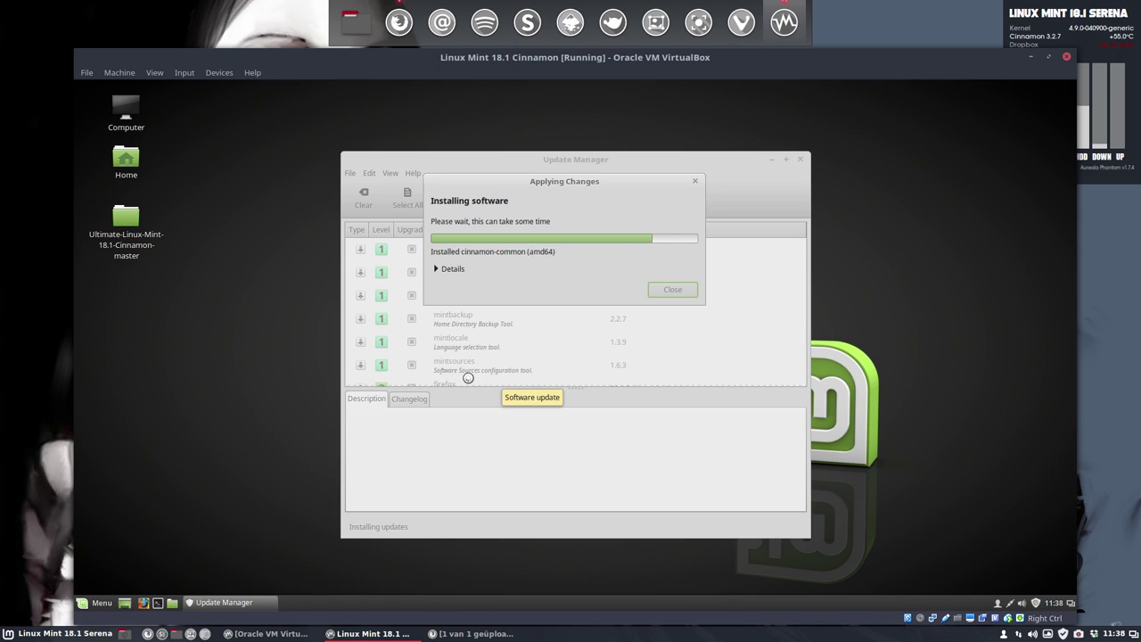
click(437, 269)
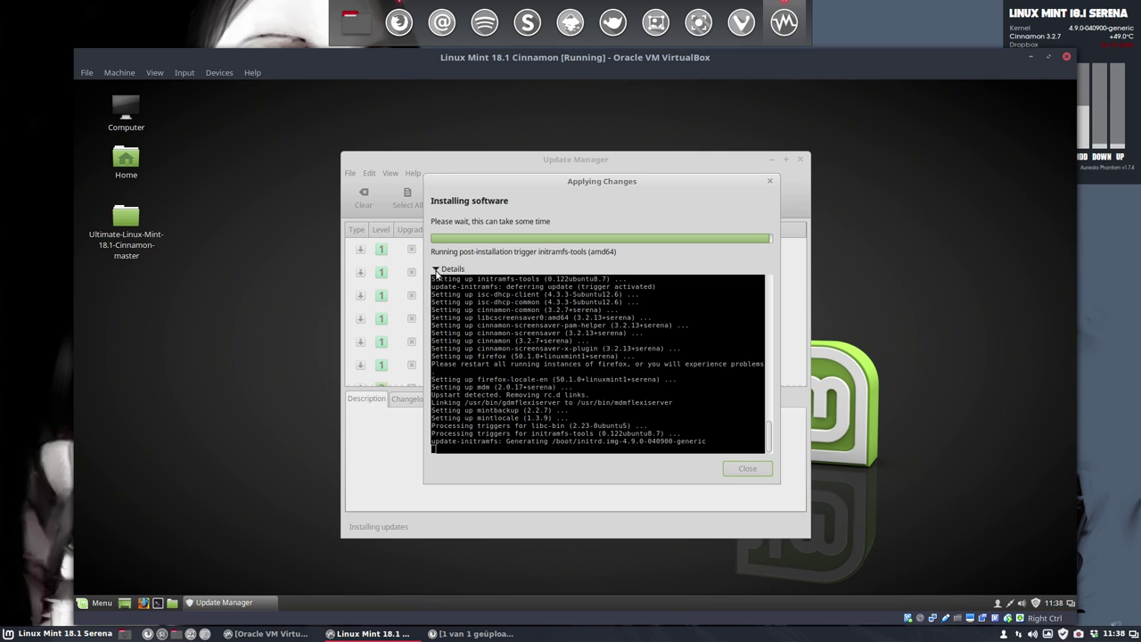
click(437, 270)
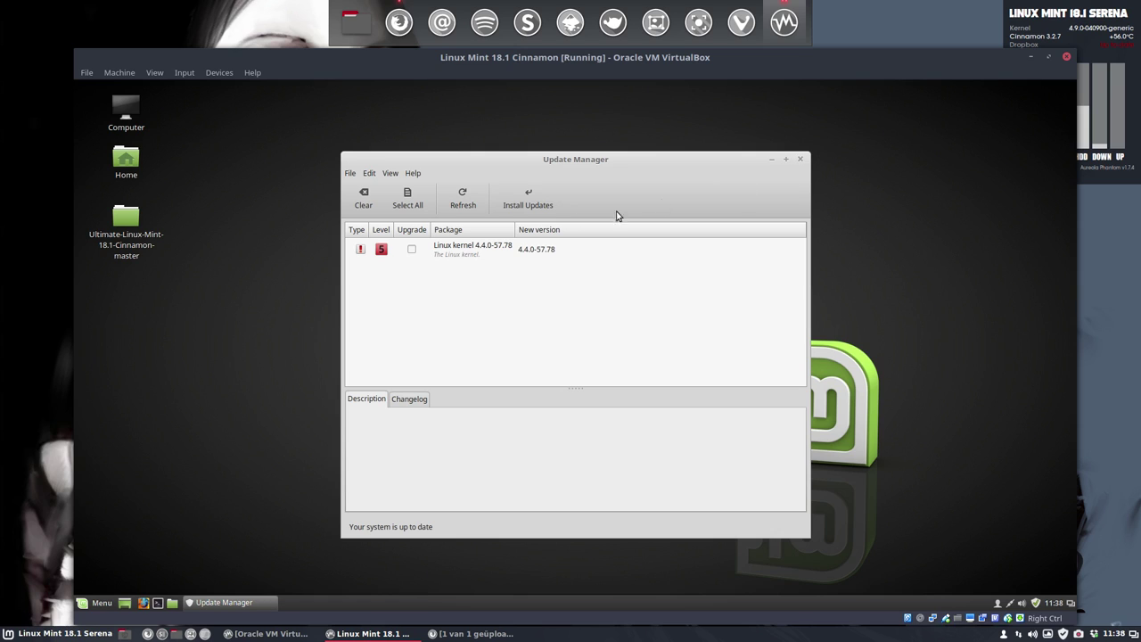
Ignore updates for the Linux kernel 4.4.0-57.78 package
click(465, 251)
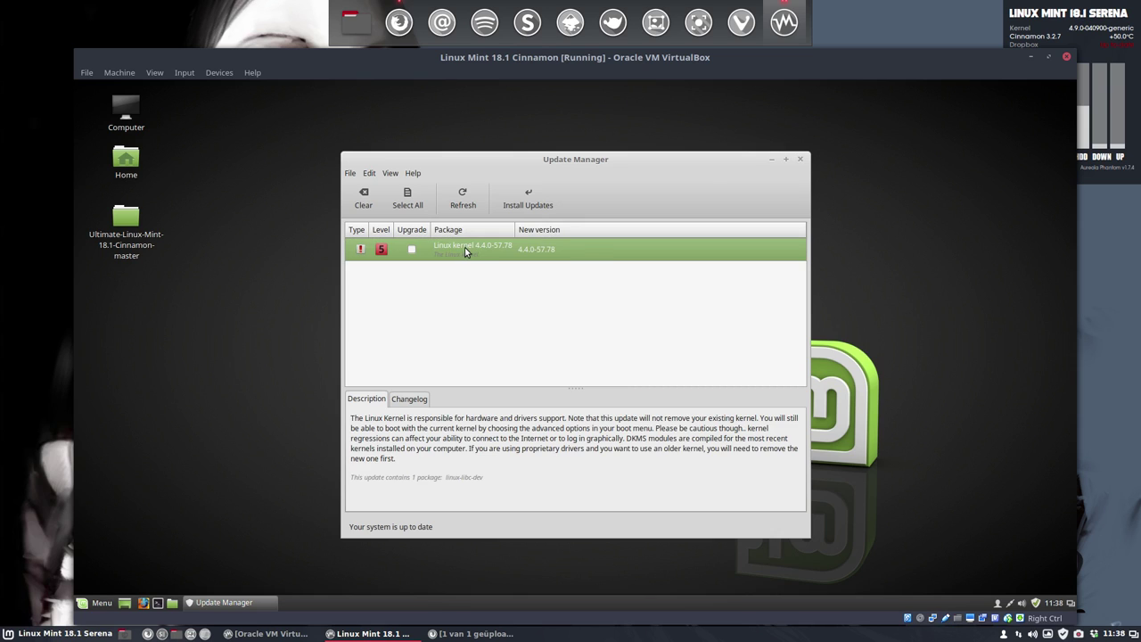
right_click(465, 248)
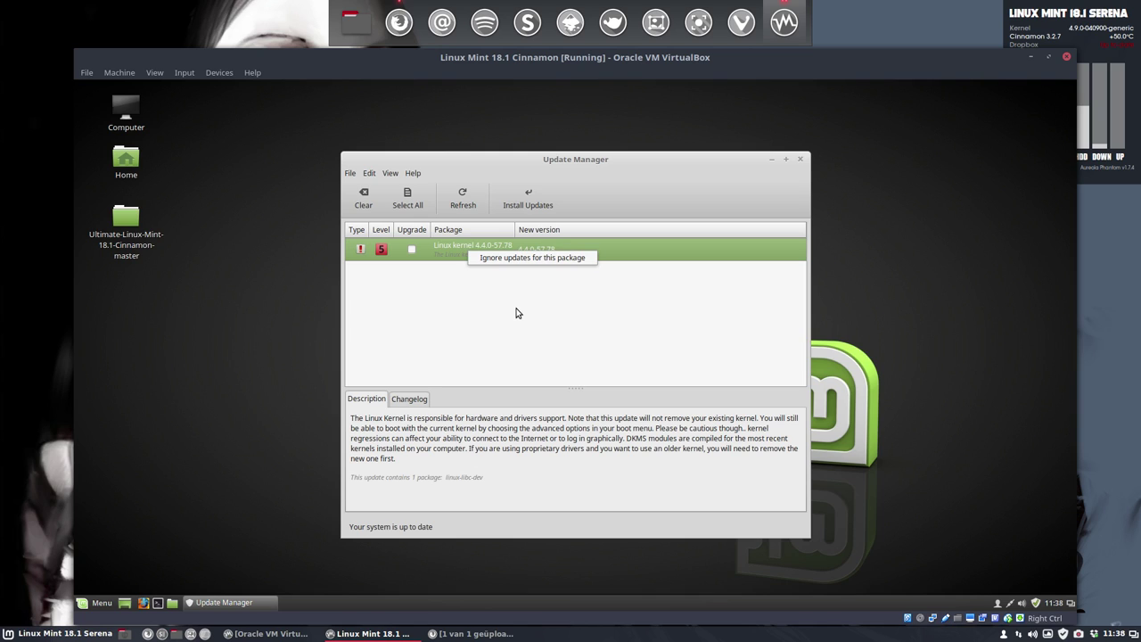
click(541, 258)
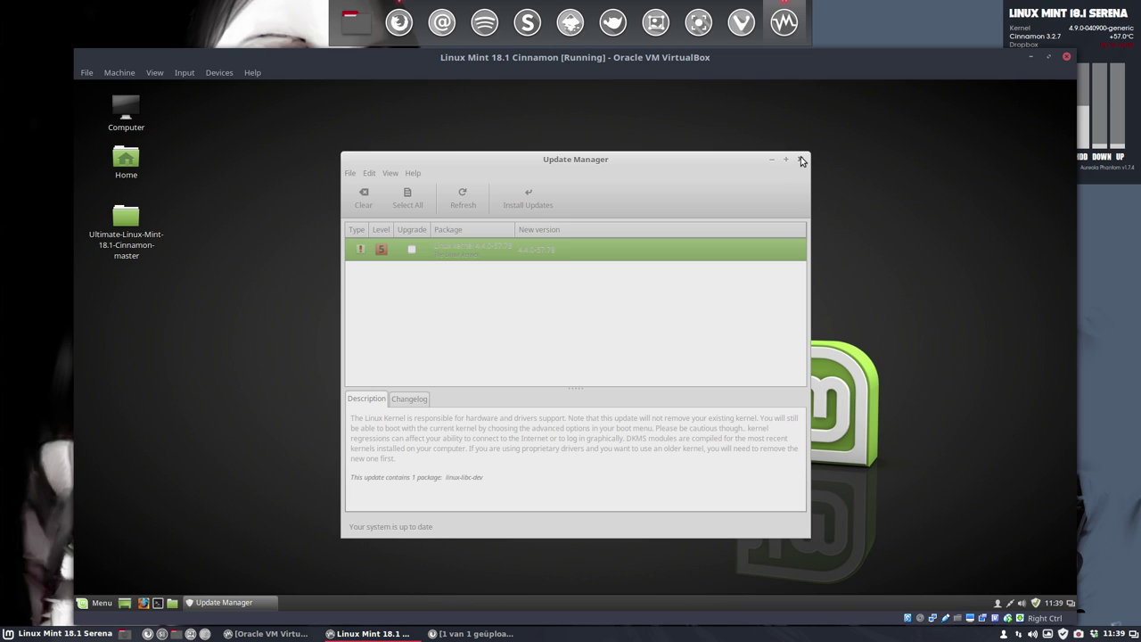
Check the blacklisted packages in the Update Manager preferences, cancel without changes and close the Update Manager
click(390, 174)
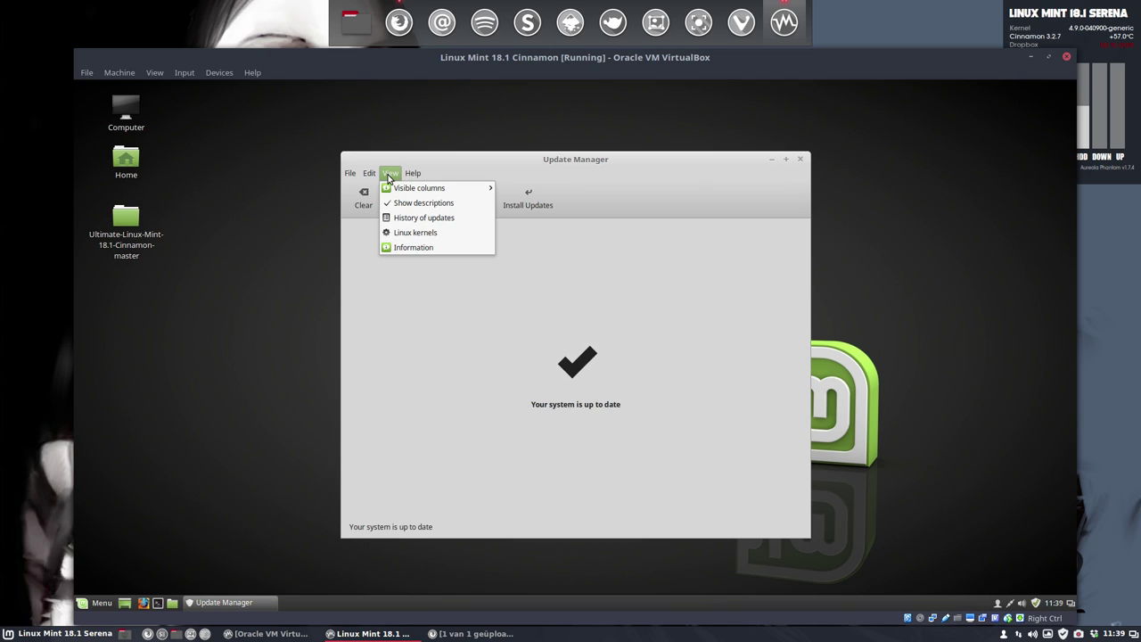
click(366, 175)
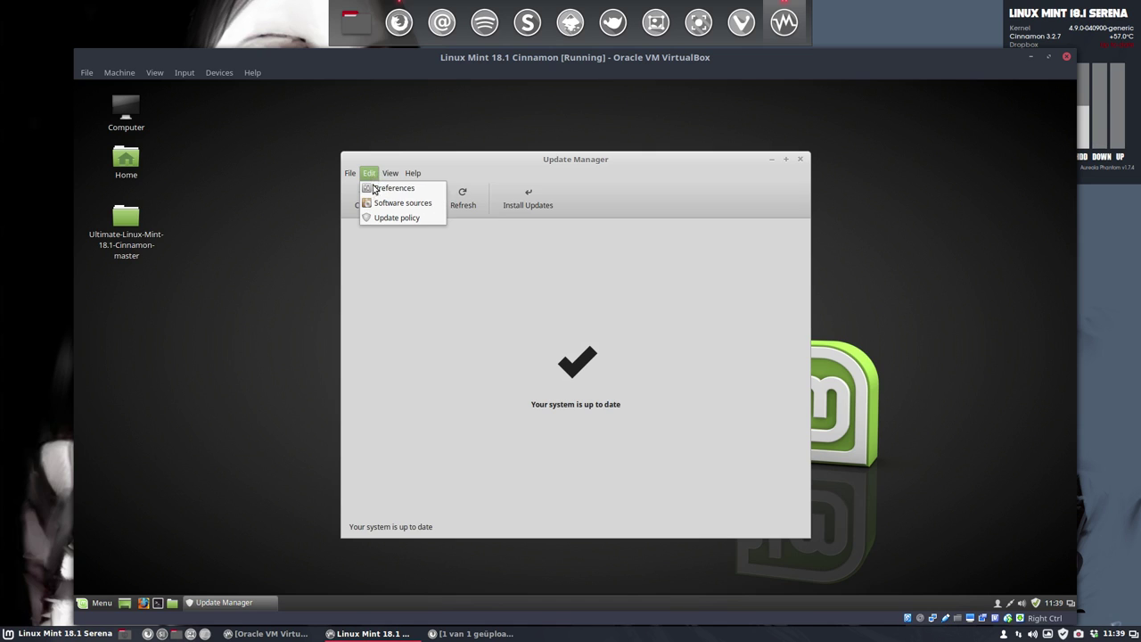
click(376, 189)
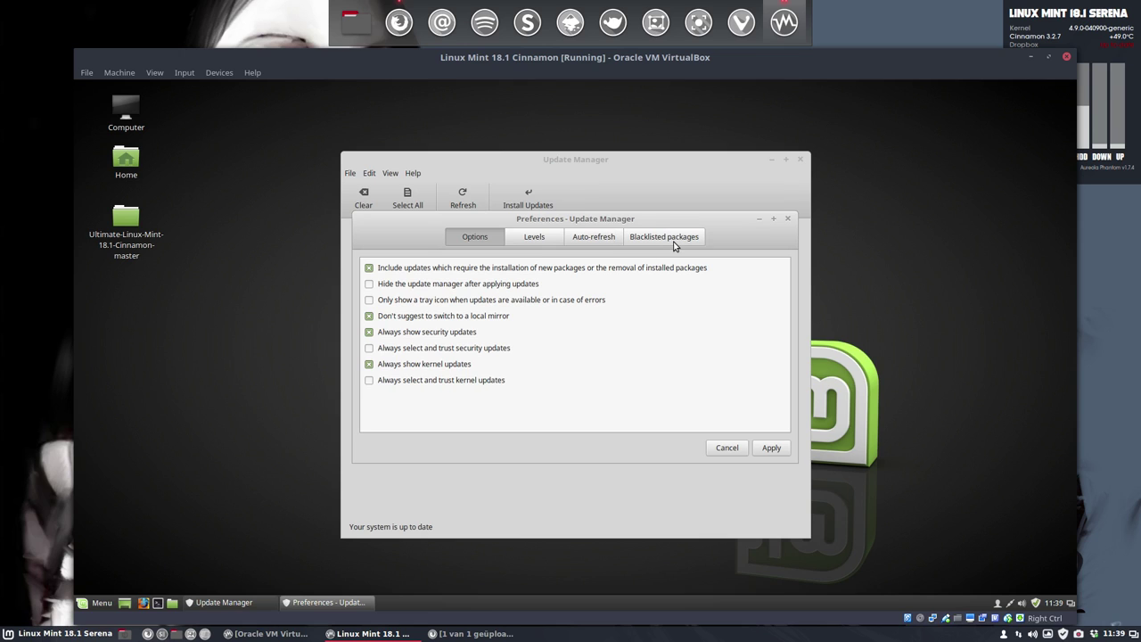
click(672, 240)
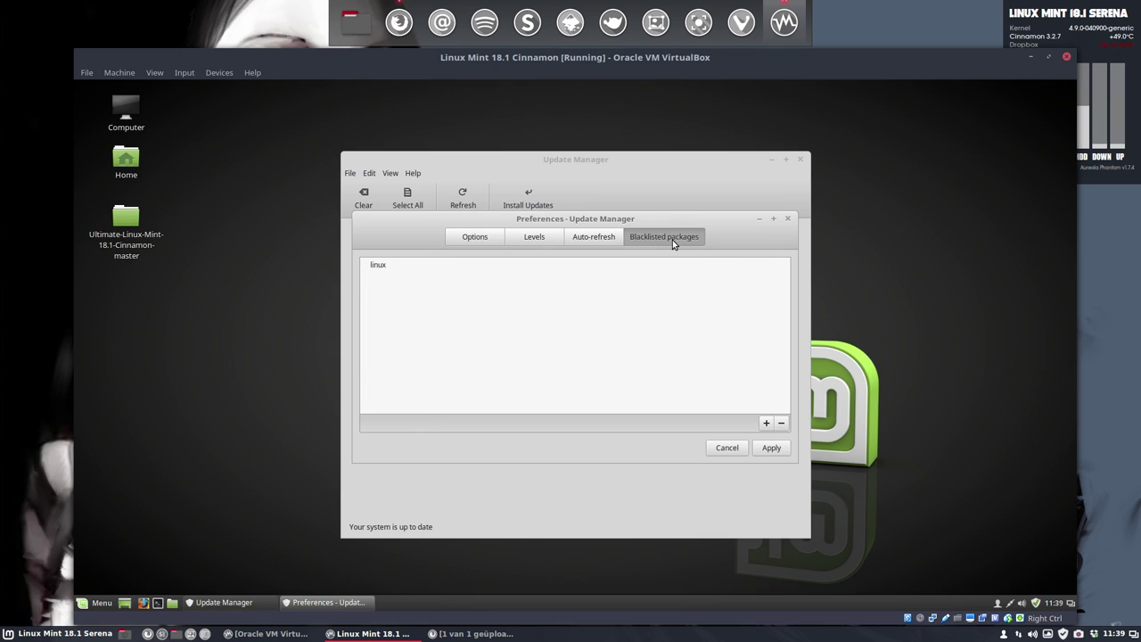
click(416, 268)
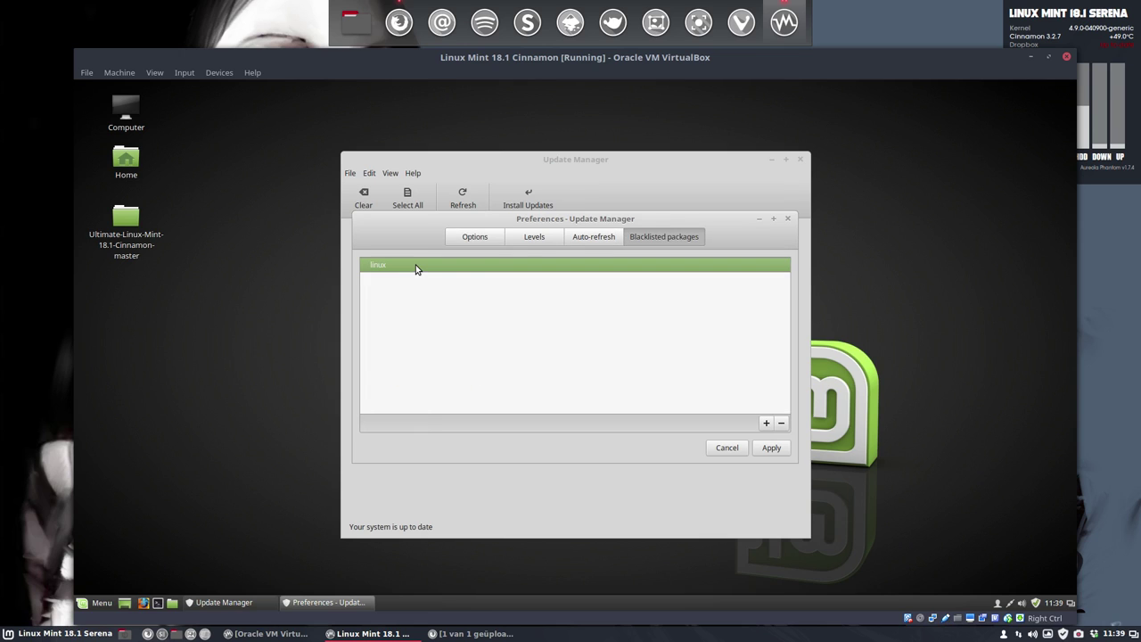
click(718, 450)
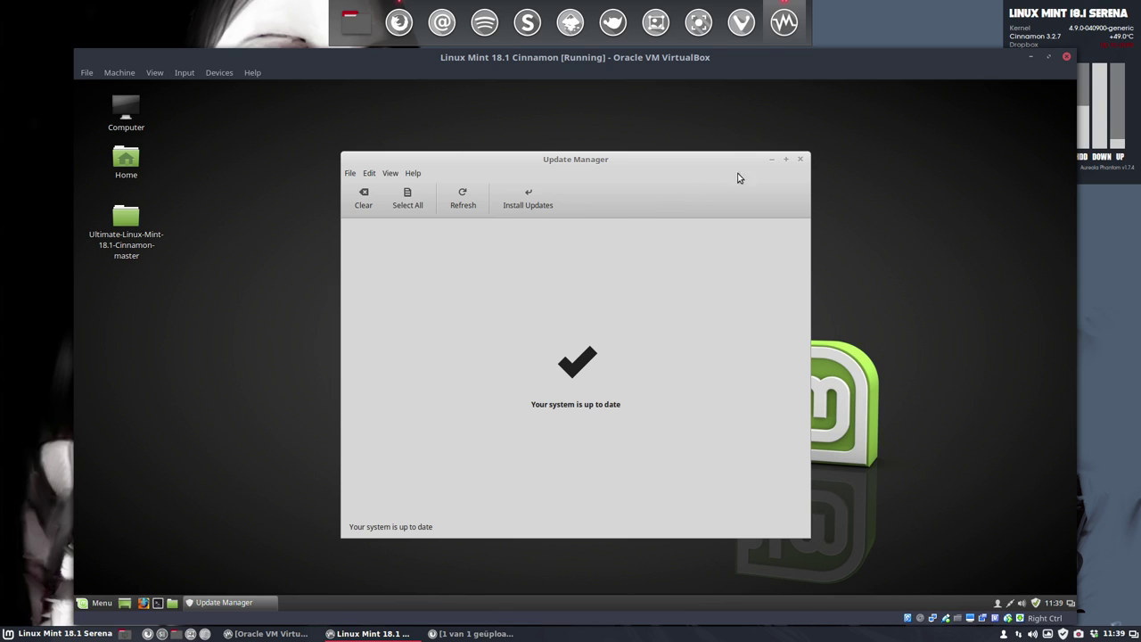
click(799, 158)
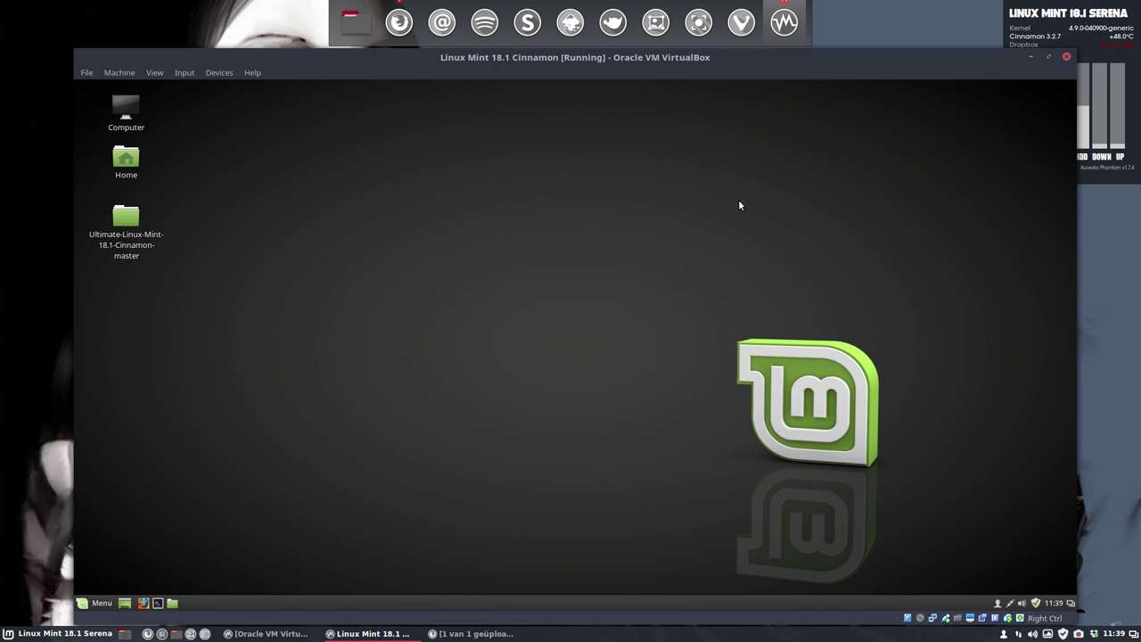
Open the Ultimate-Linux-Mint-18.1-Cinnamon-master folder and look through the numbered install scripts and the remaining scripts
click(130, 221)
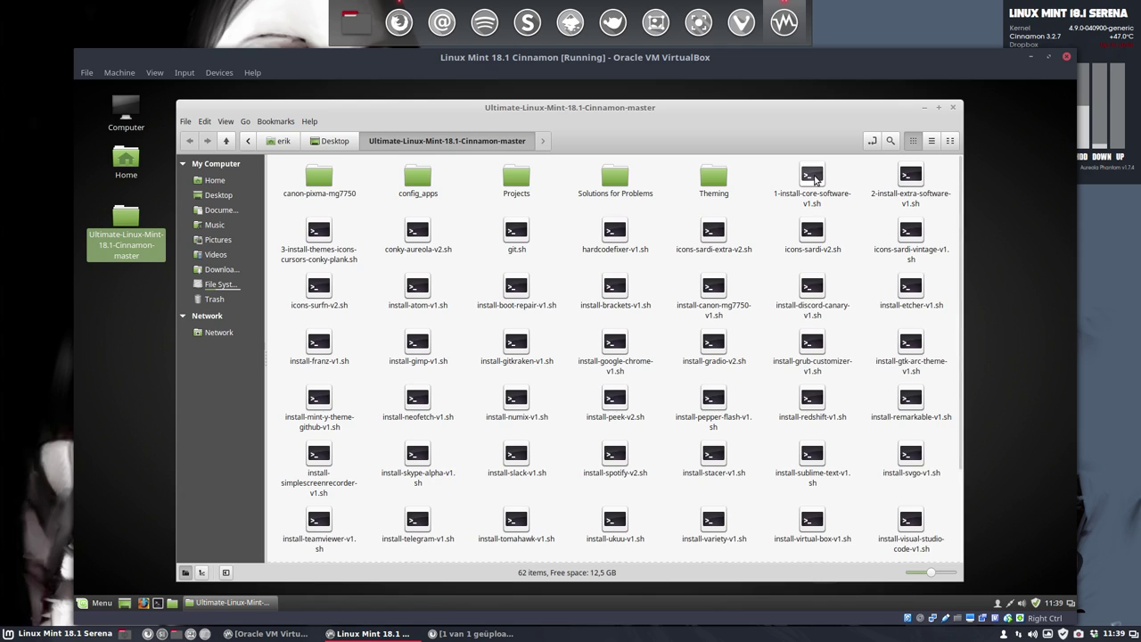
click(910, 177)
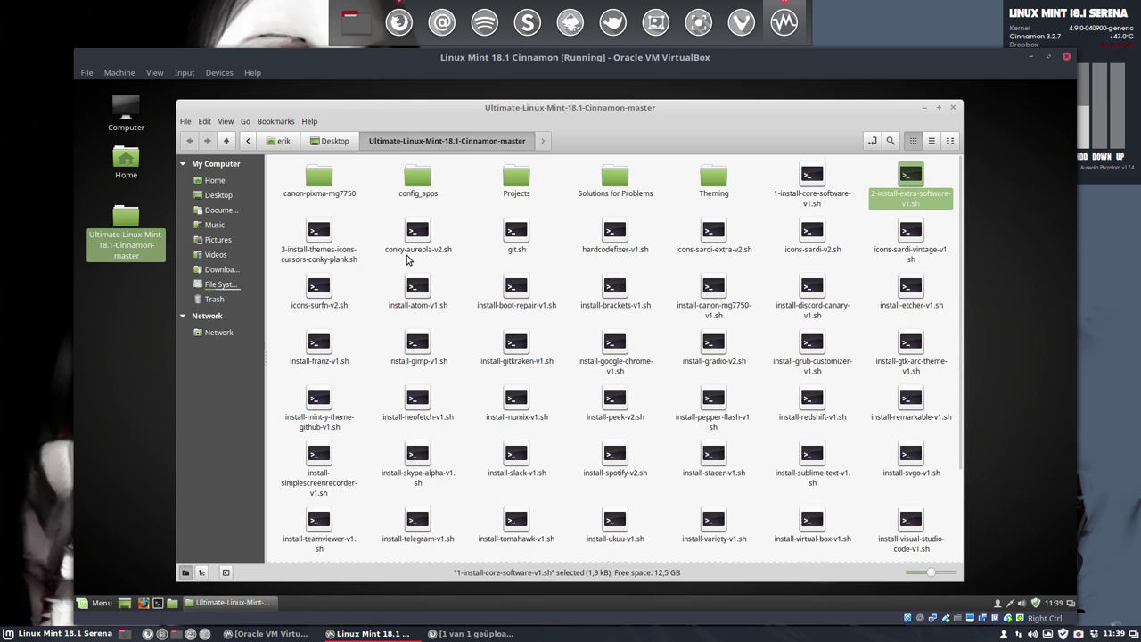
click(321, 241)
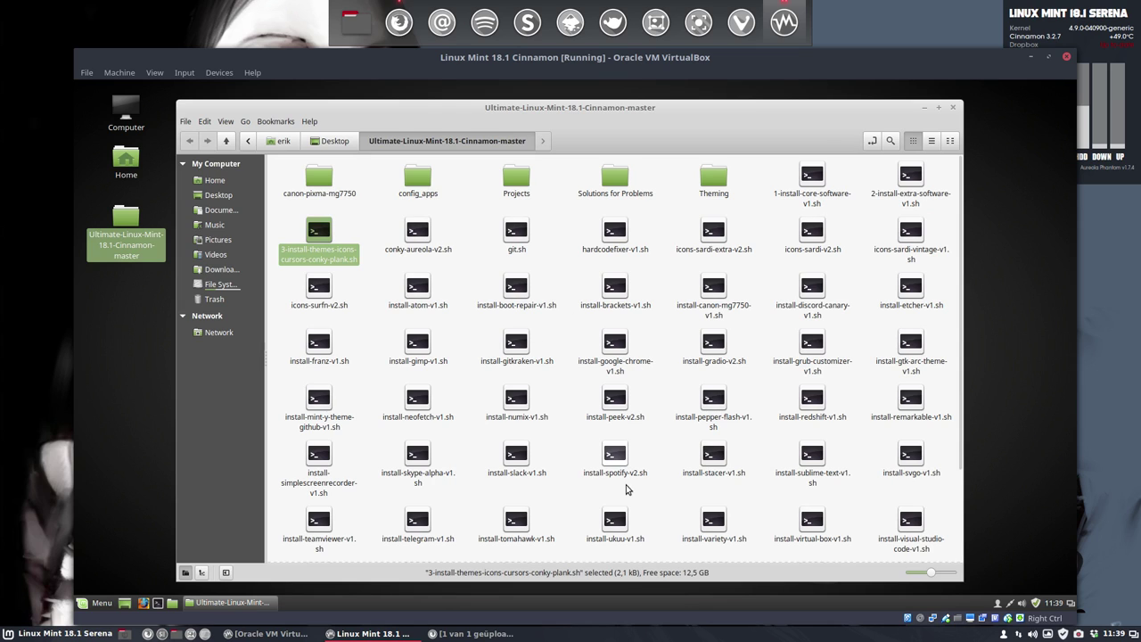
scroll(620, 481, down, 2)
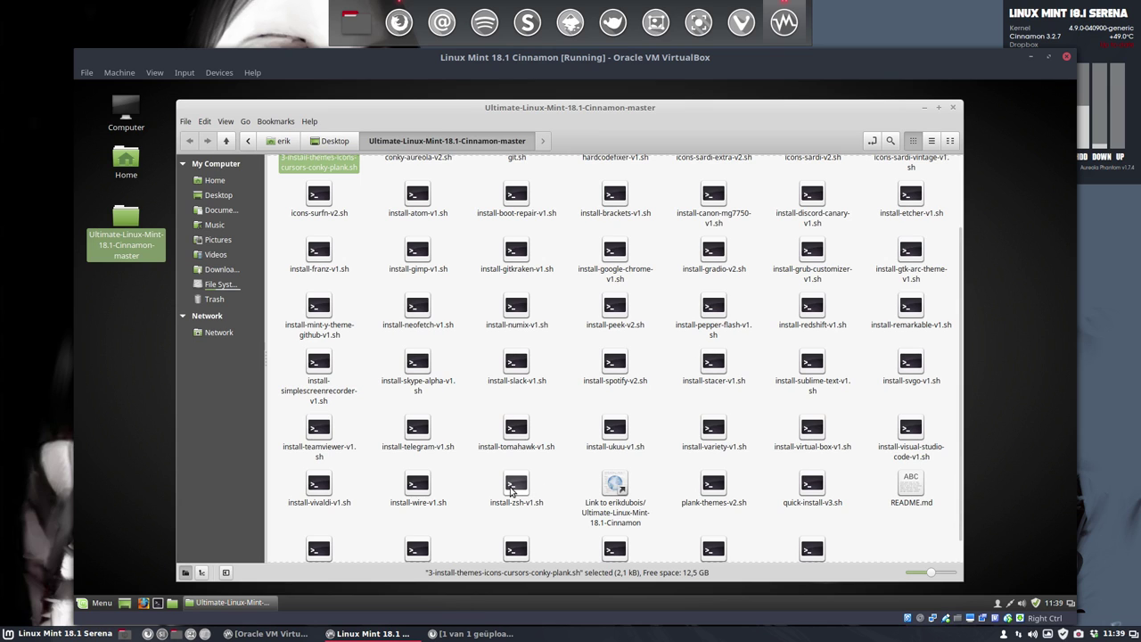
scroll(511, 488, down, 1)
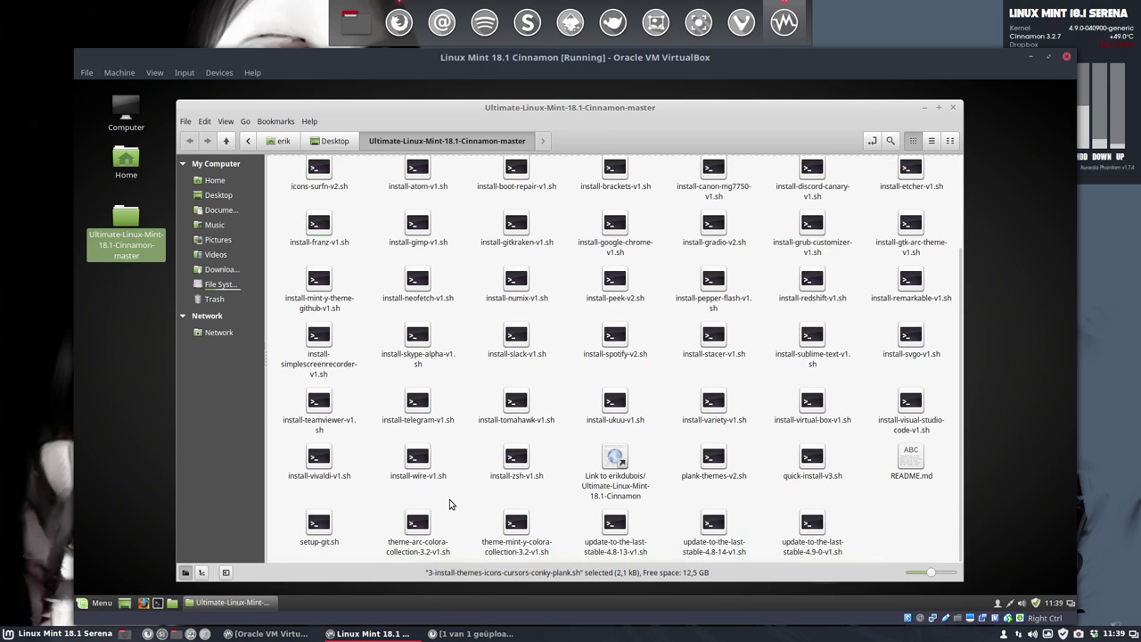
scroll(791, 277, up, 3)
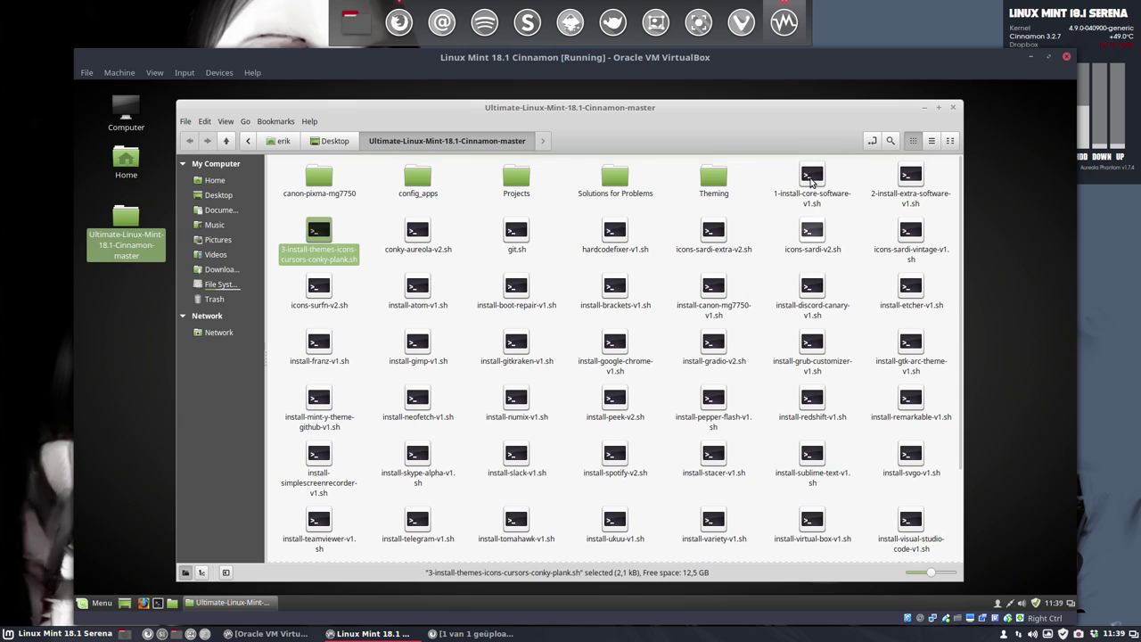
double_click(812, 183)
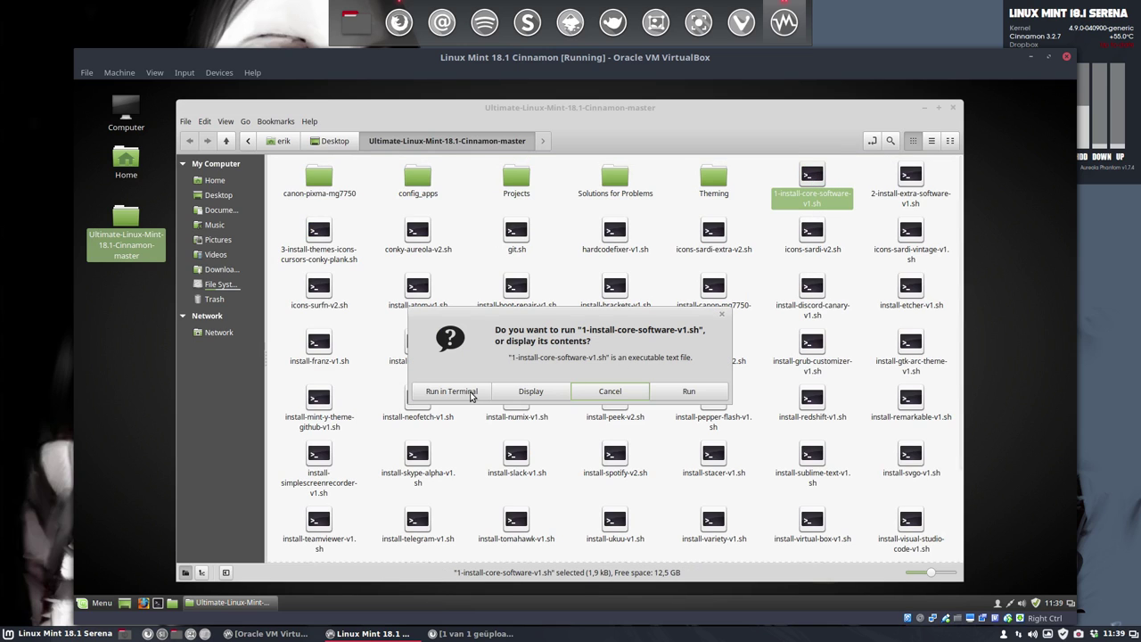
click(472, 396)
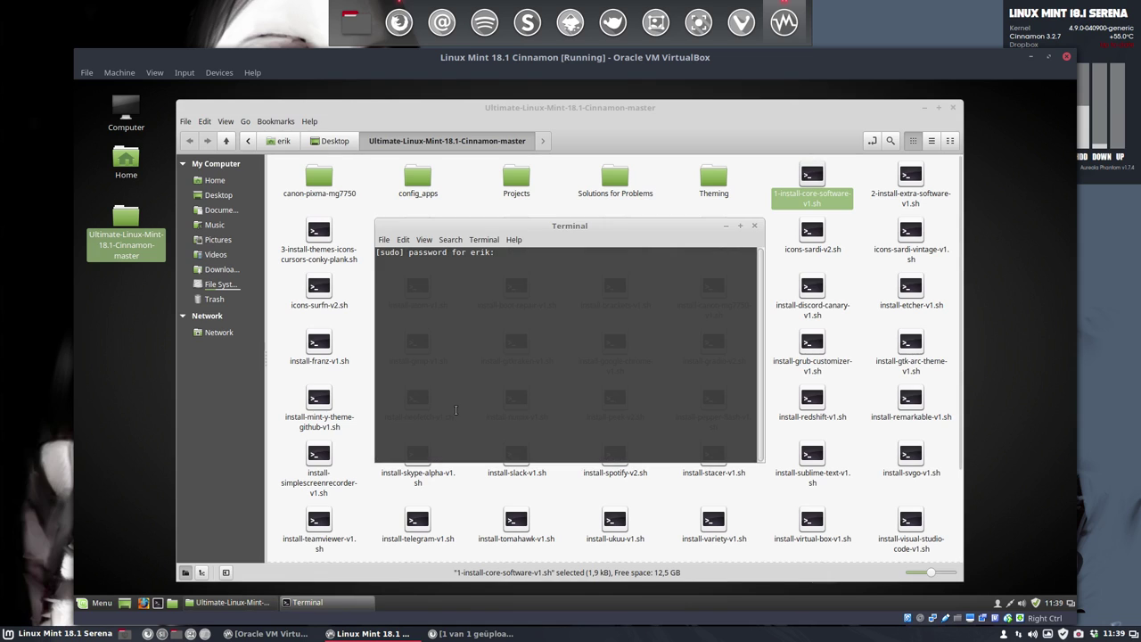
click(754, 228)
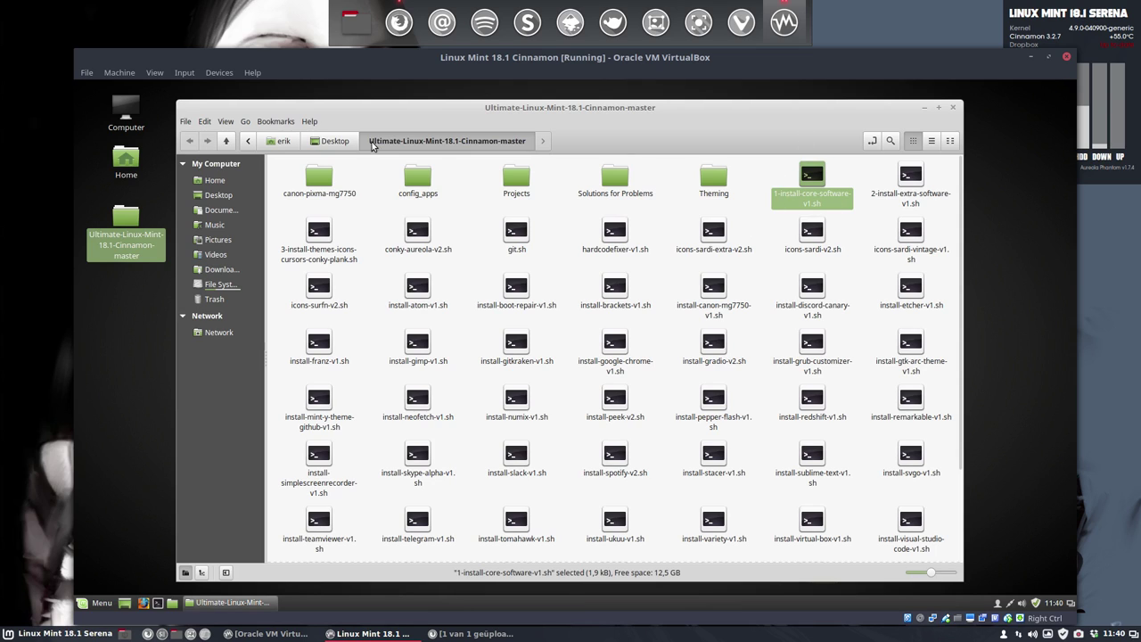
Add the refresh, computer, home, open in terminal and new folder buttons to the file manager's toolbar
click(204, 124)
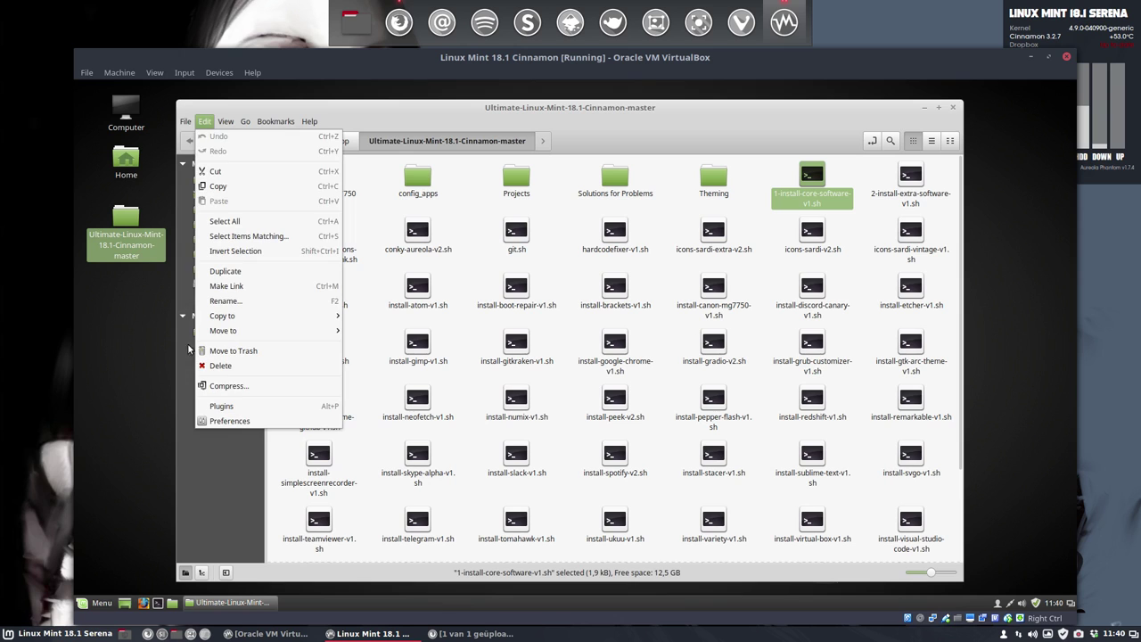
click(230, 421)
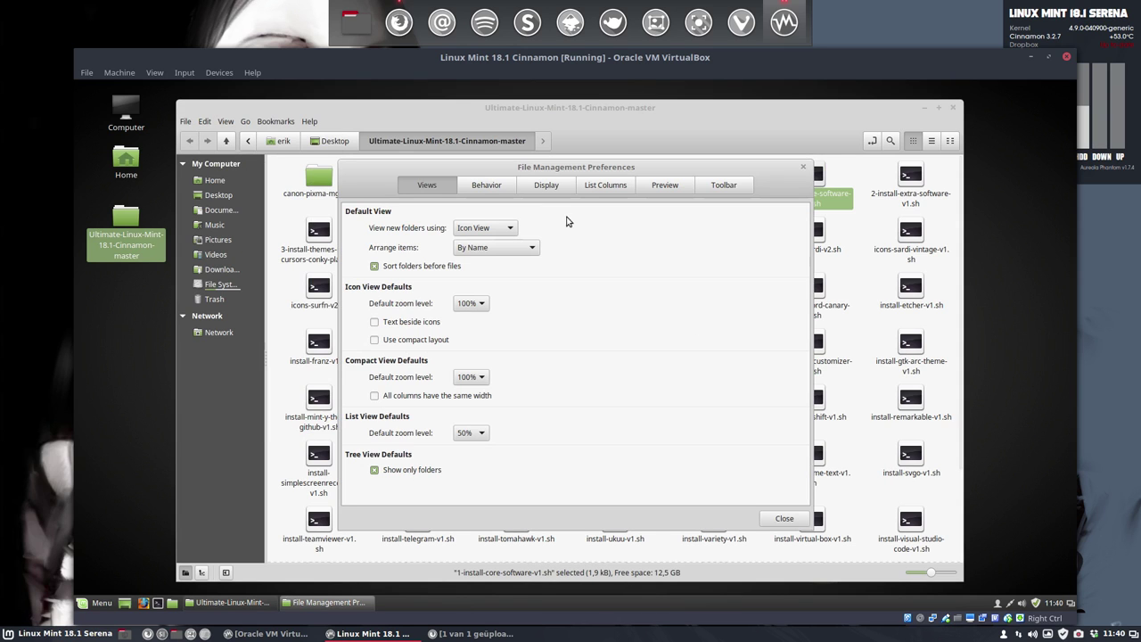
click(723, 184)
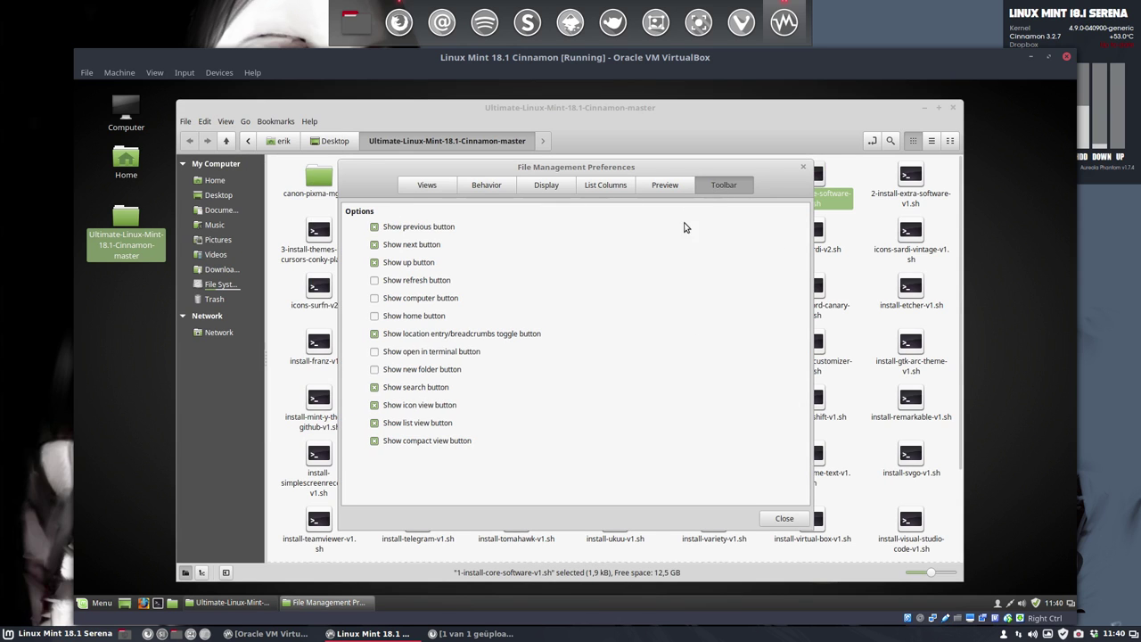
click(417, 280)
click(412, 298)
click(408, 316)
click(401, 351)
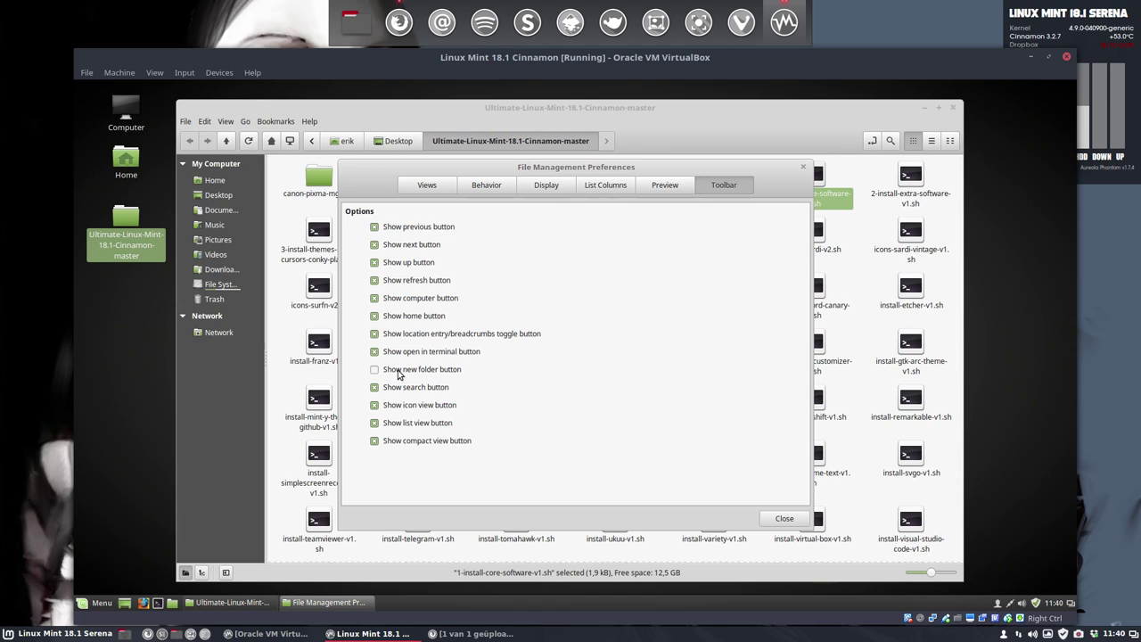
click(398, 372)
click(771, 517)
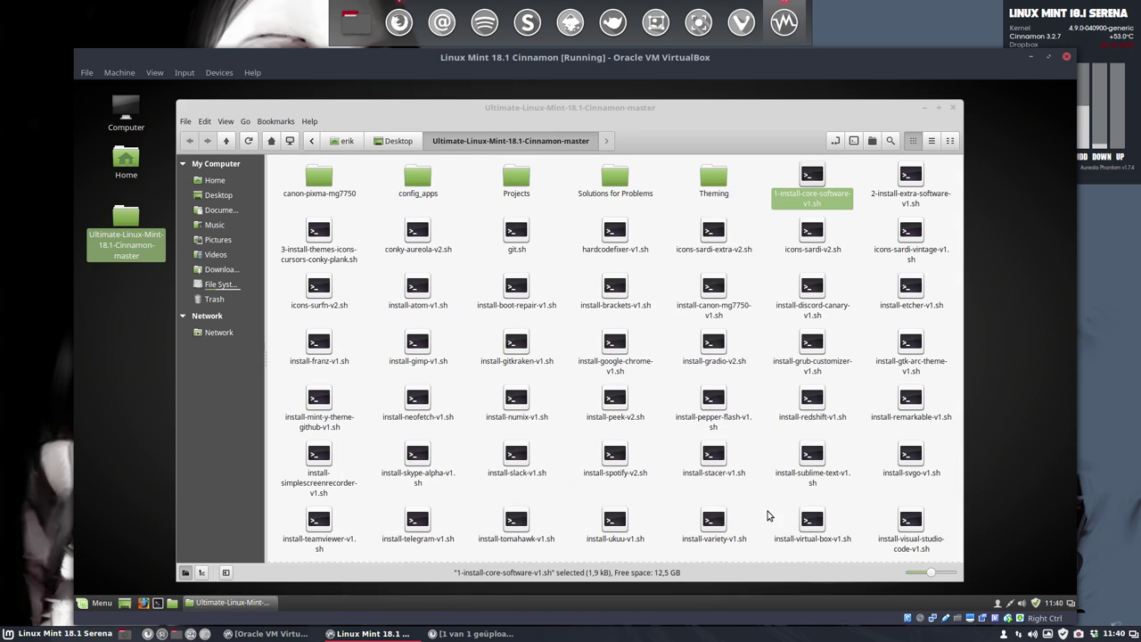
Open a terminal in the Ultimate-Linux-Mint-18.1-Cinnamon-master folder, run ./1-install-core-software-v1.sh and enter the sudo password
click(855, 143)
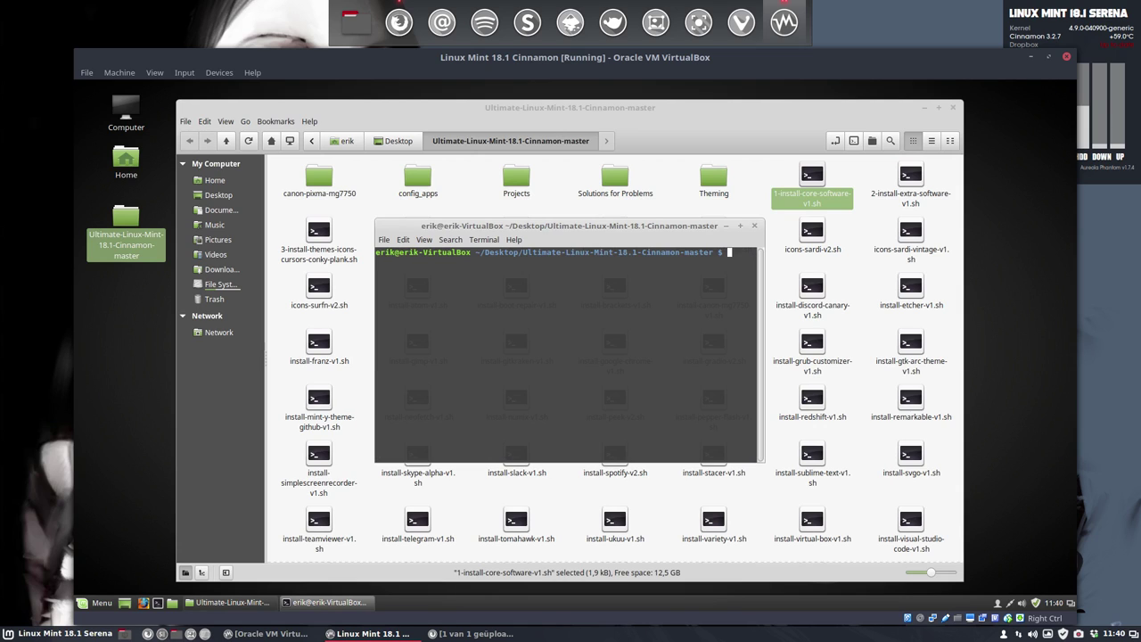
text(./)
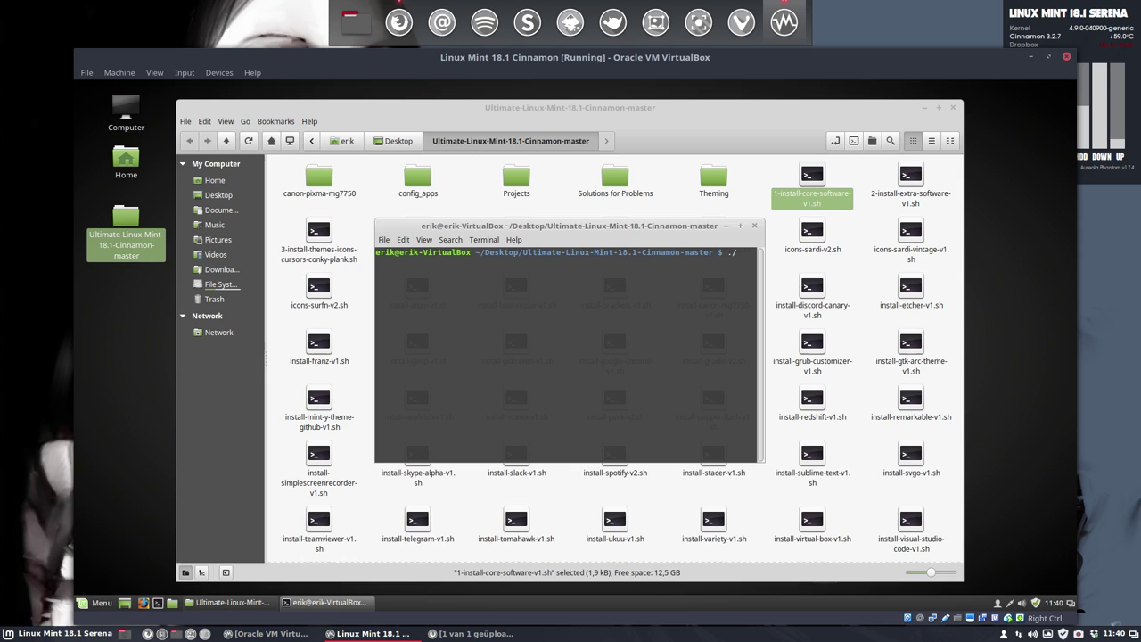
text(1)
key(Tab)
key(Return)
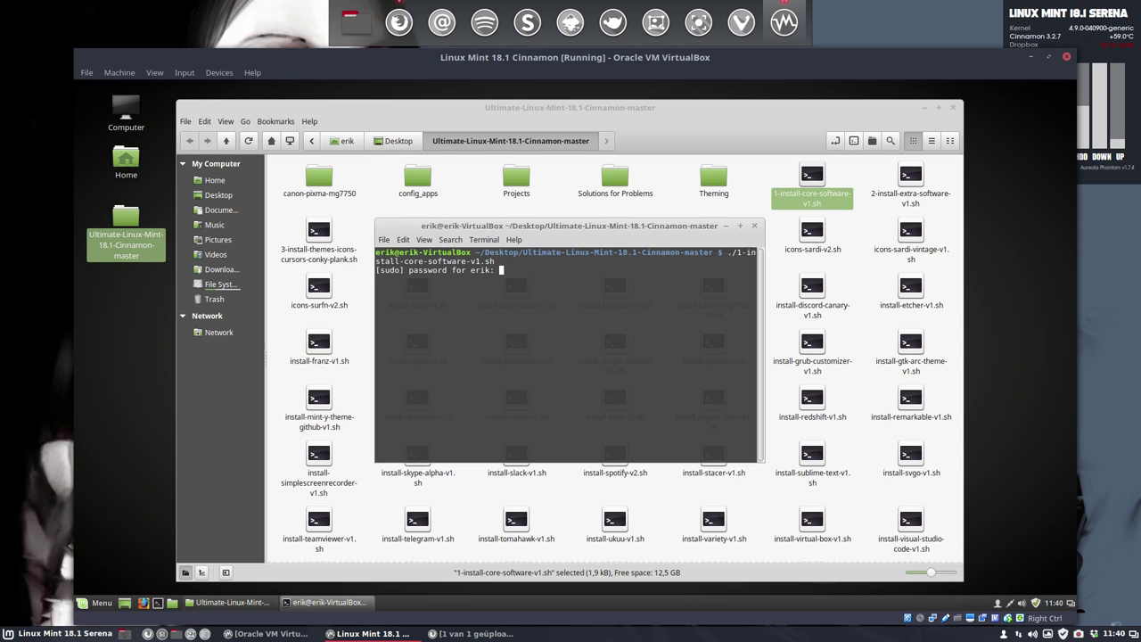
key(Return)
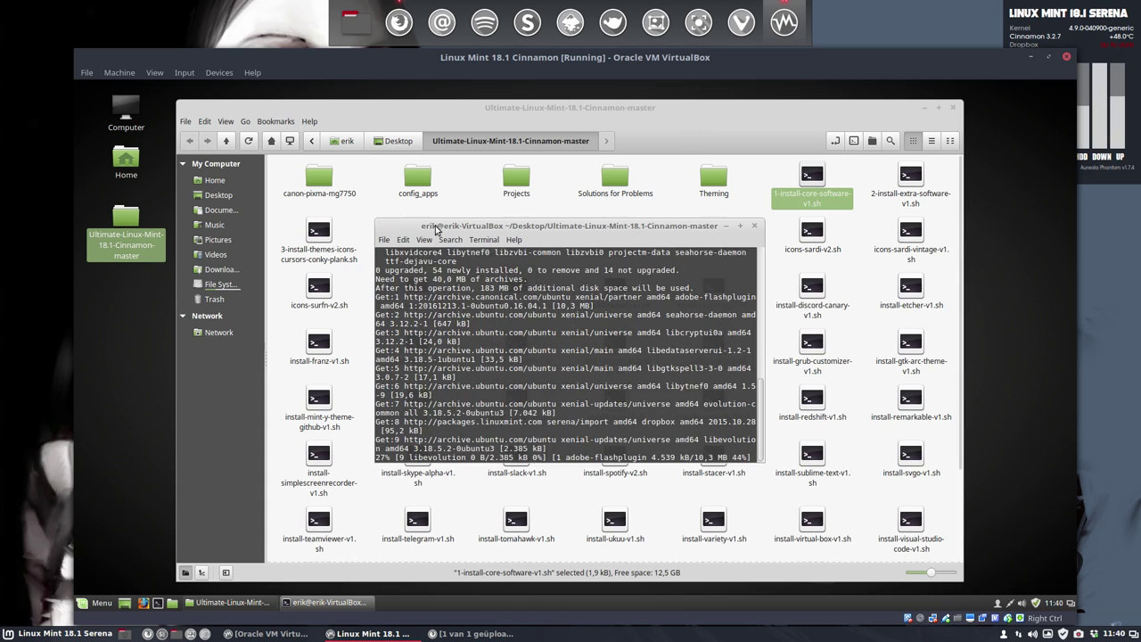
Turn off showing the menubar by default in new terminals in the terminal's general preferences
click(403, 240)
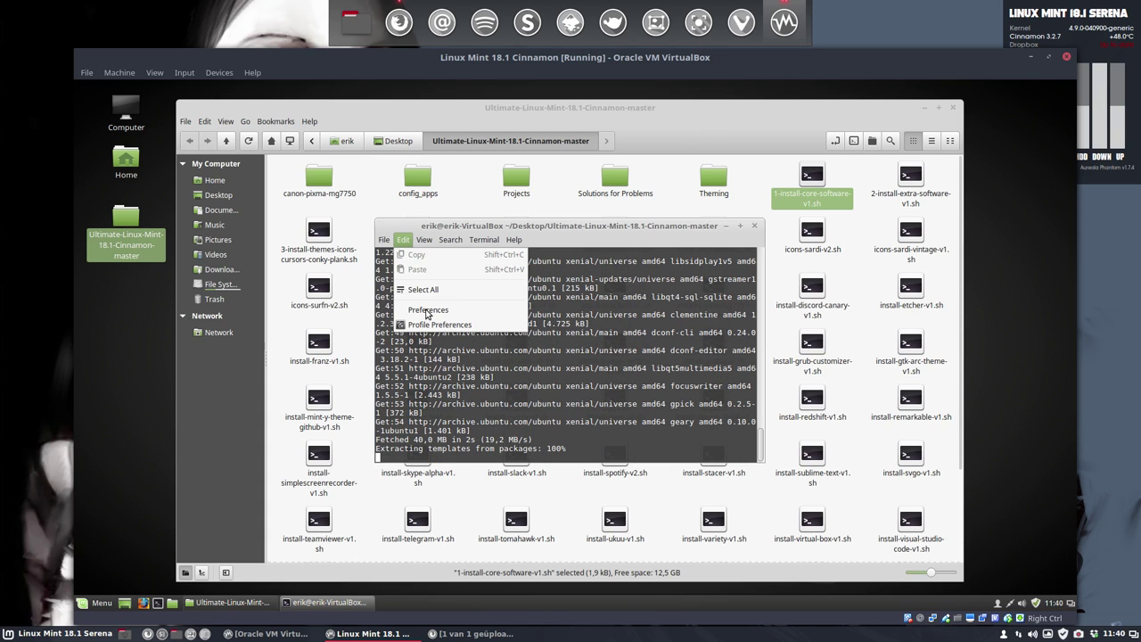
key(Escape)
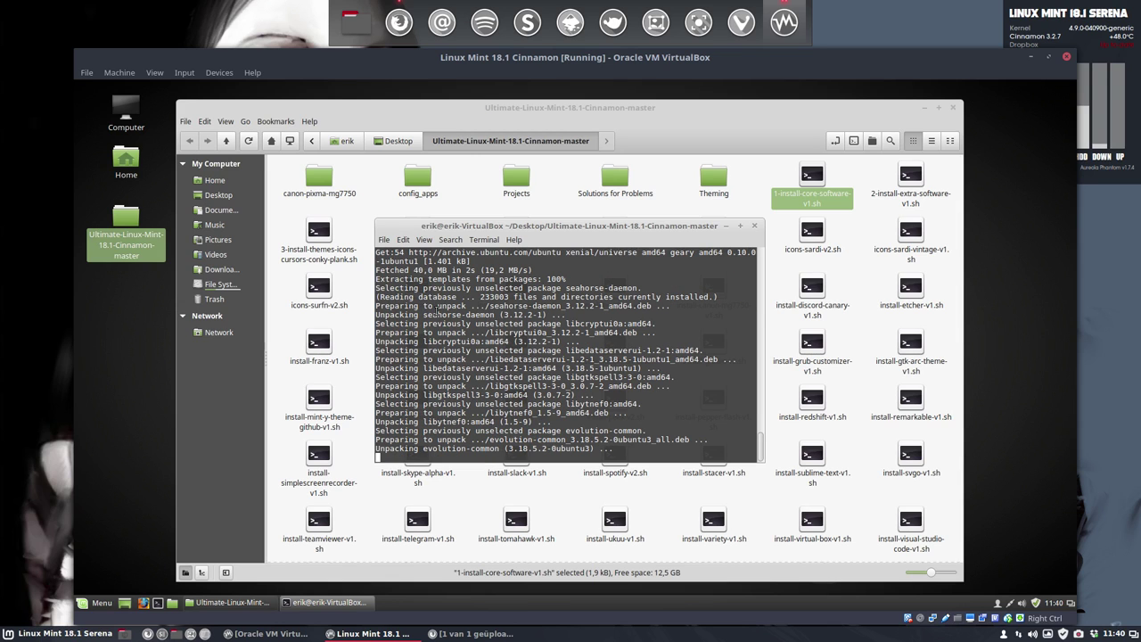
click(456, 346)
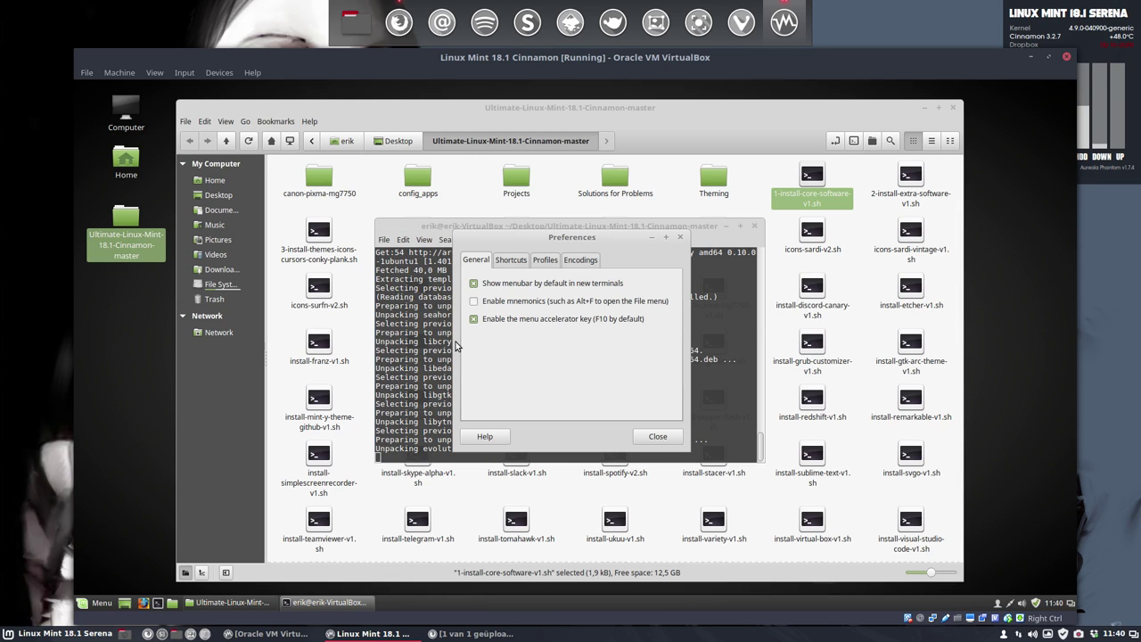
click(489, 284)
click(642, 437)
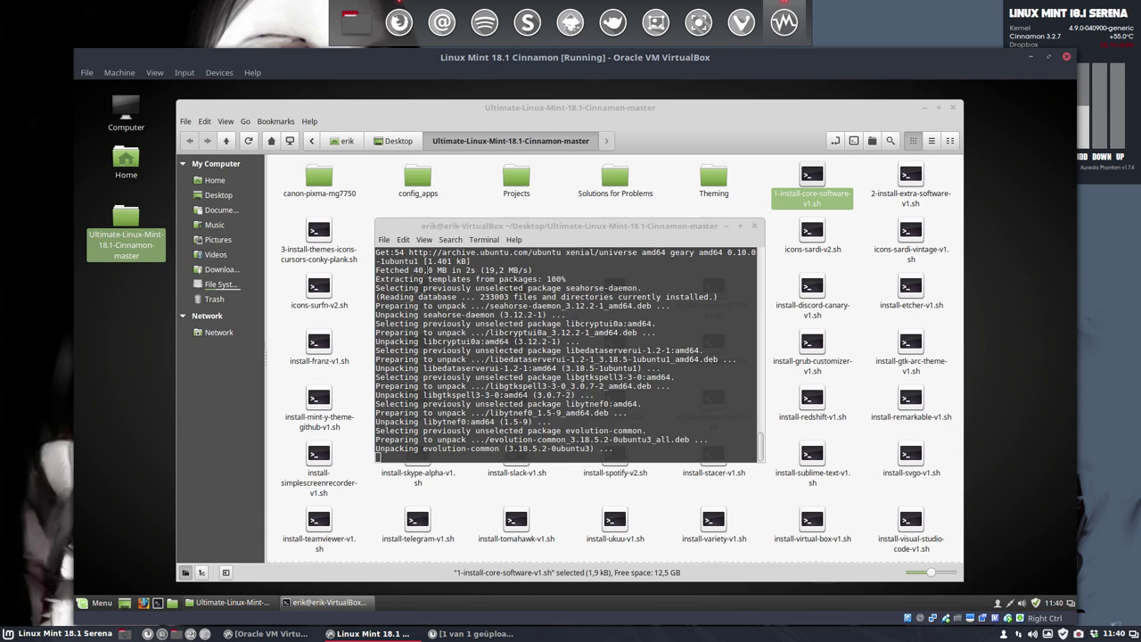
Enable a custom font for the terminal profile and set it to Monospace Regular, size 16
click(404, 240)
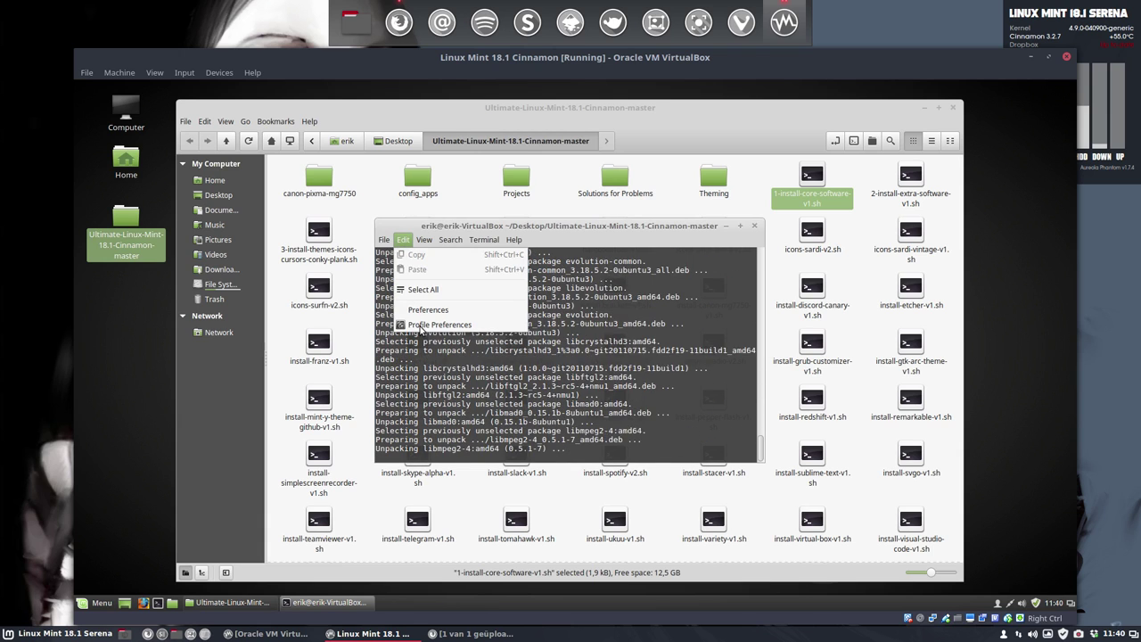
click(463, 325)
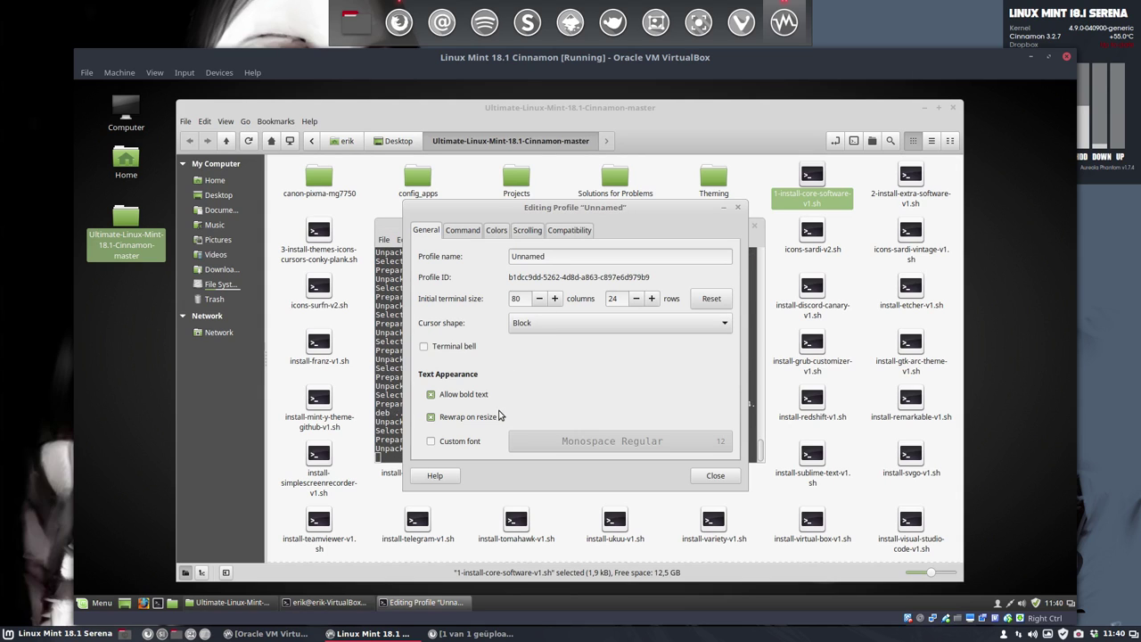
click(461, 441)
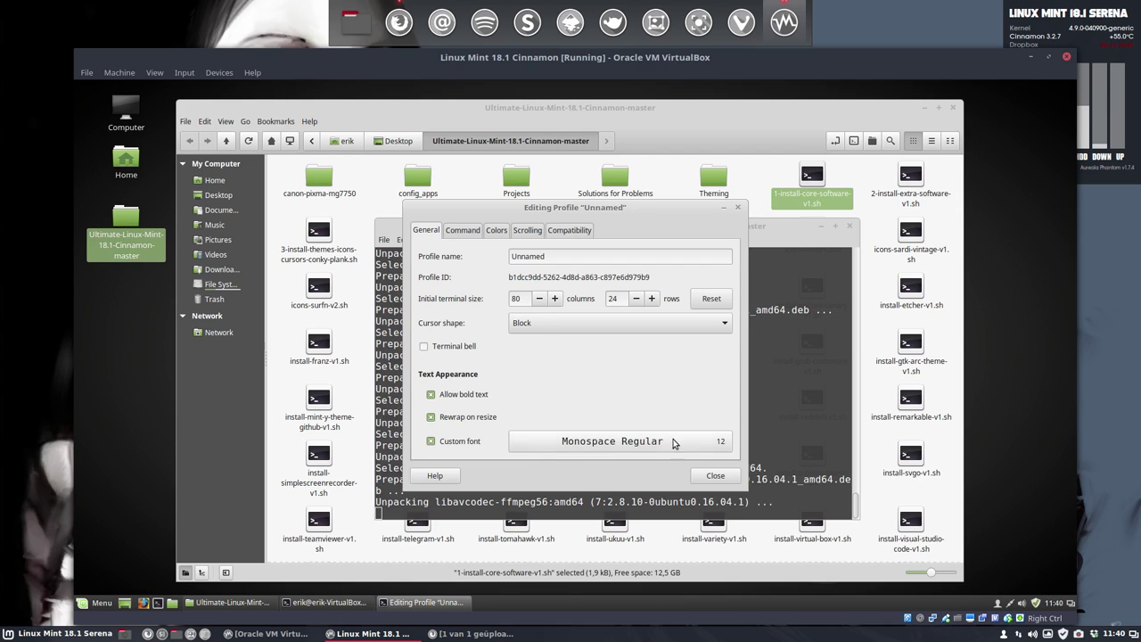
click(716, 443)
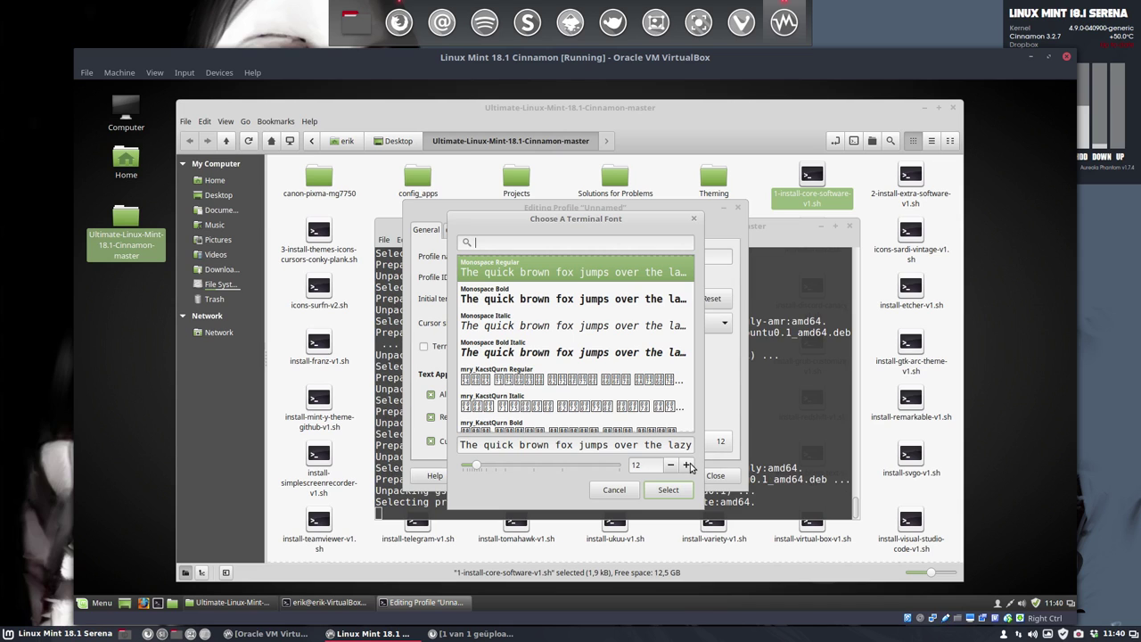
click(687, 465)
click(687, 465)
click(688, 466)
click(687, 465)
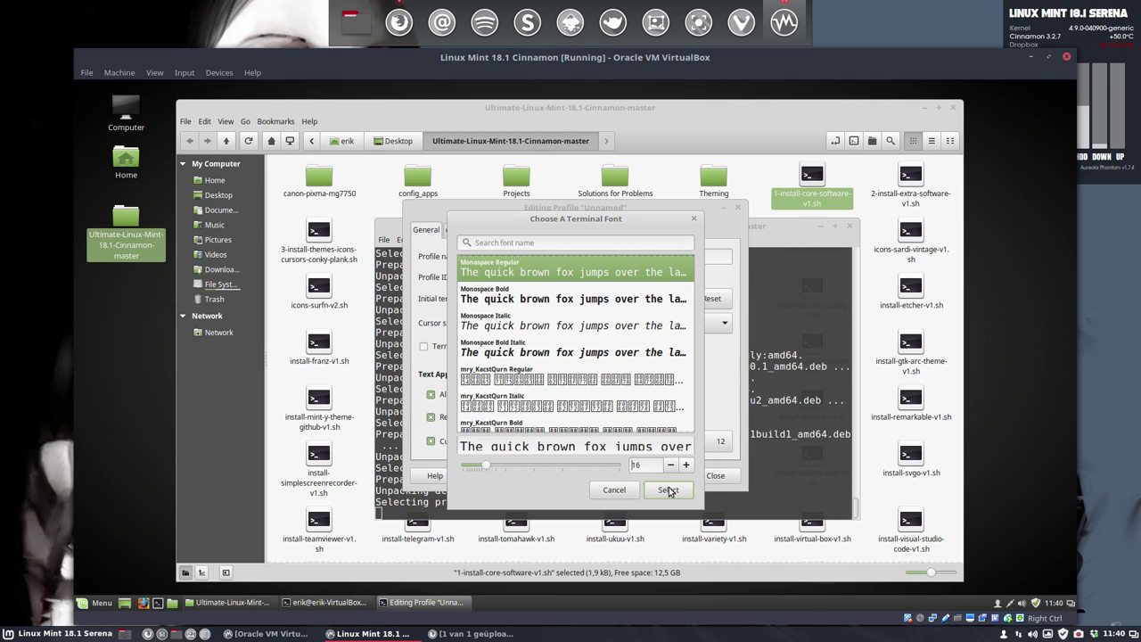
click(668, 489)
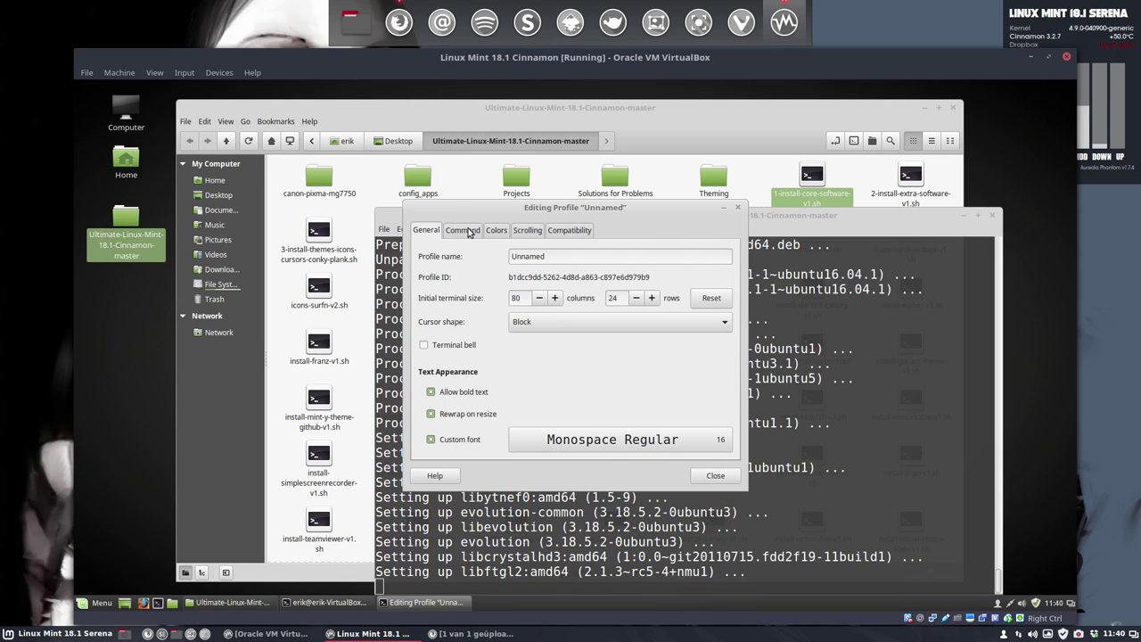
Make the terminal profile use transparency from the system theme and close the profile settings
click(473, 231)
click(489, 233)
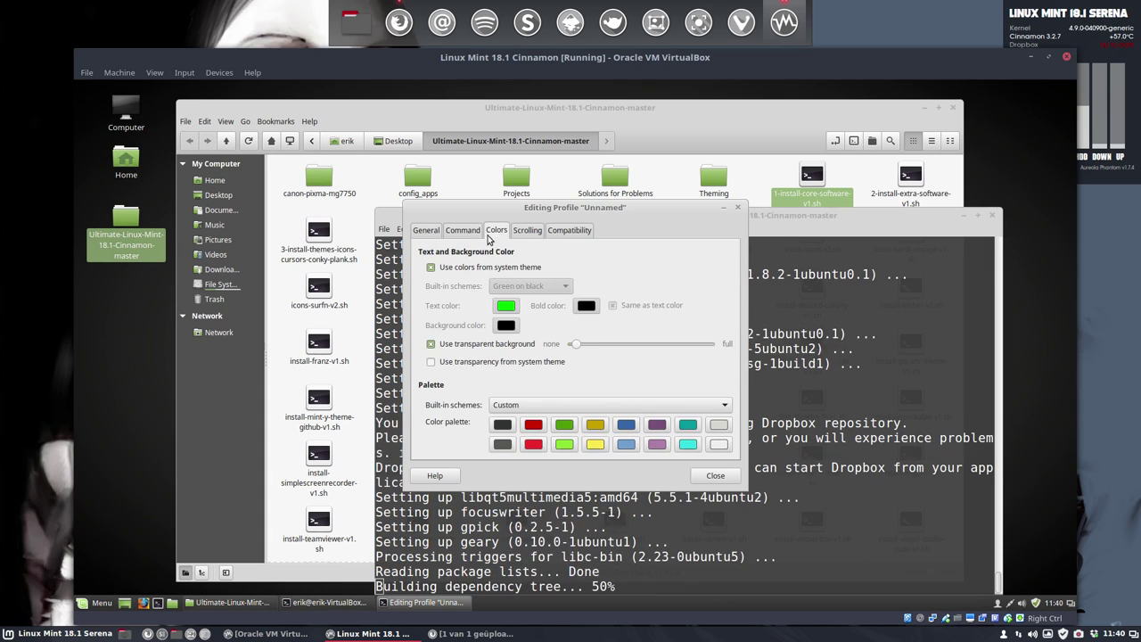
click(482, 362)
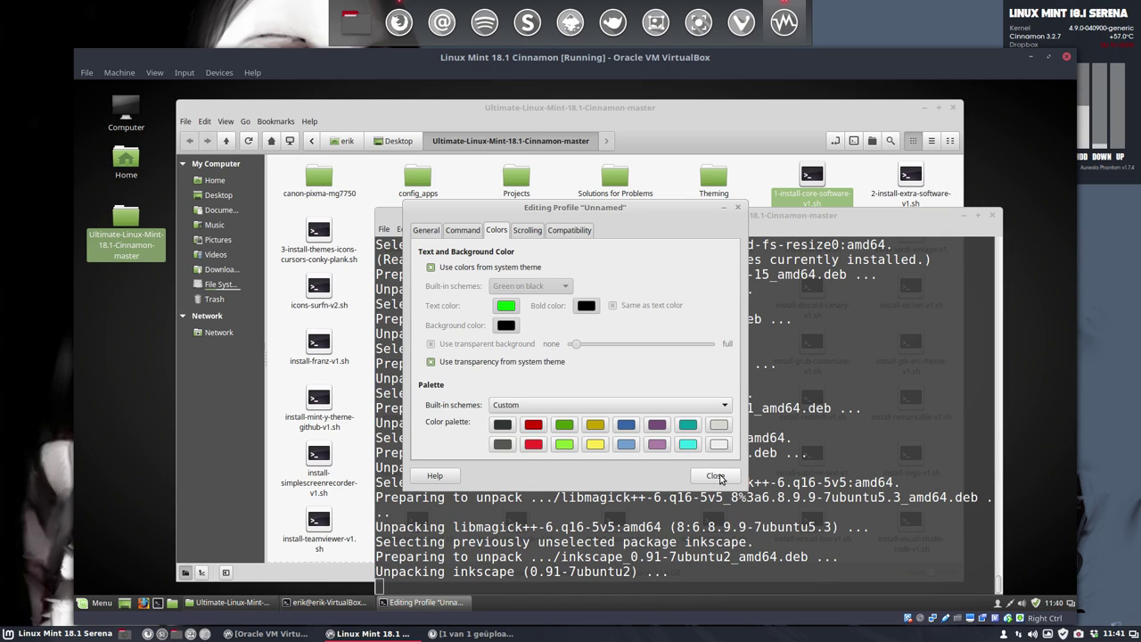
click(716, 477)
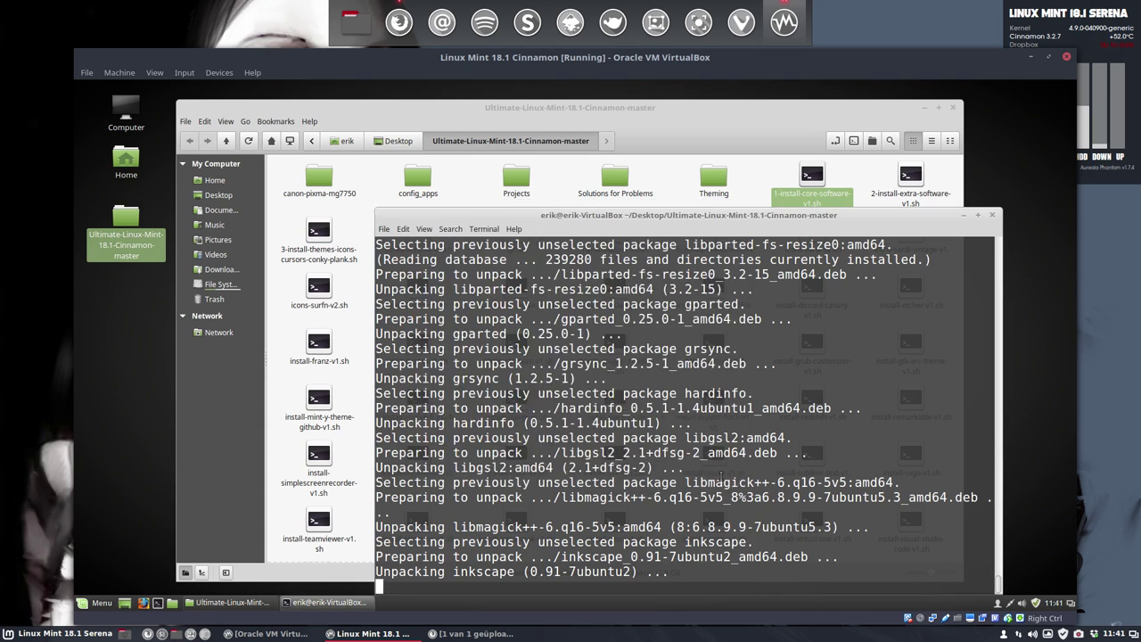
Minimize the file manager window and maximize the terminal running the install script
click(924, 108)
drag(792, 220, 629, 143)
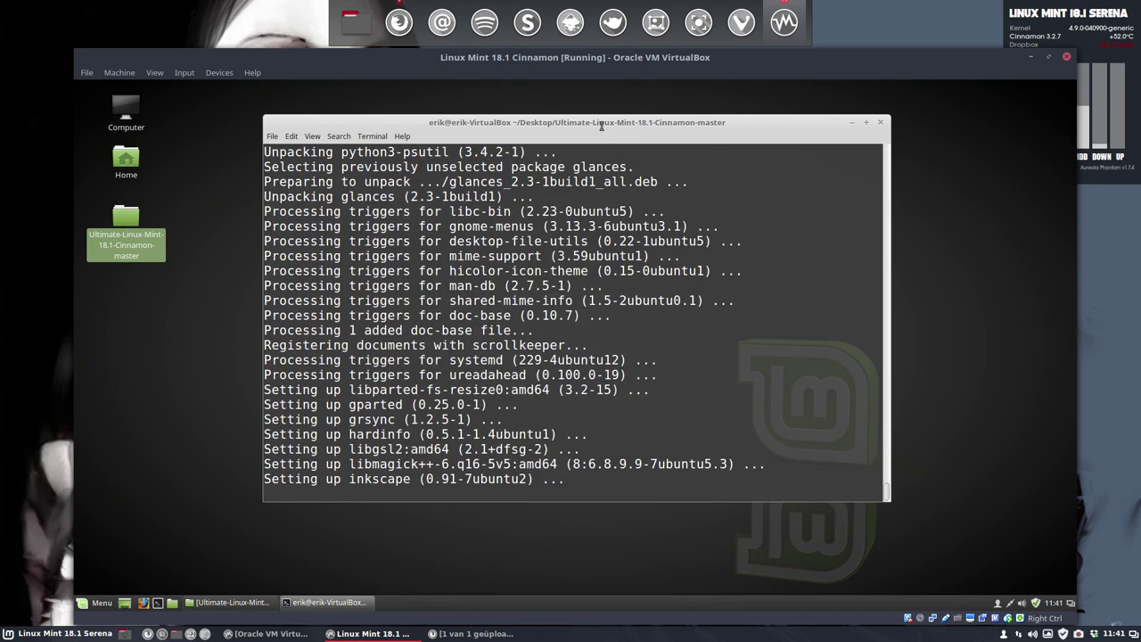
double_click(601, 125)
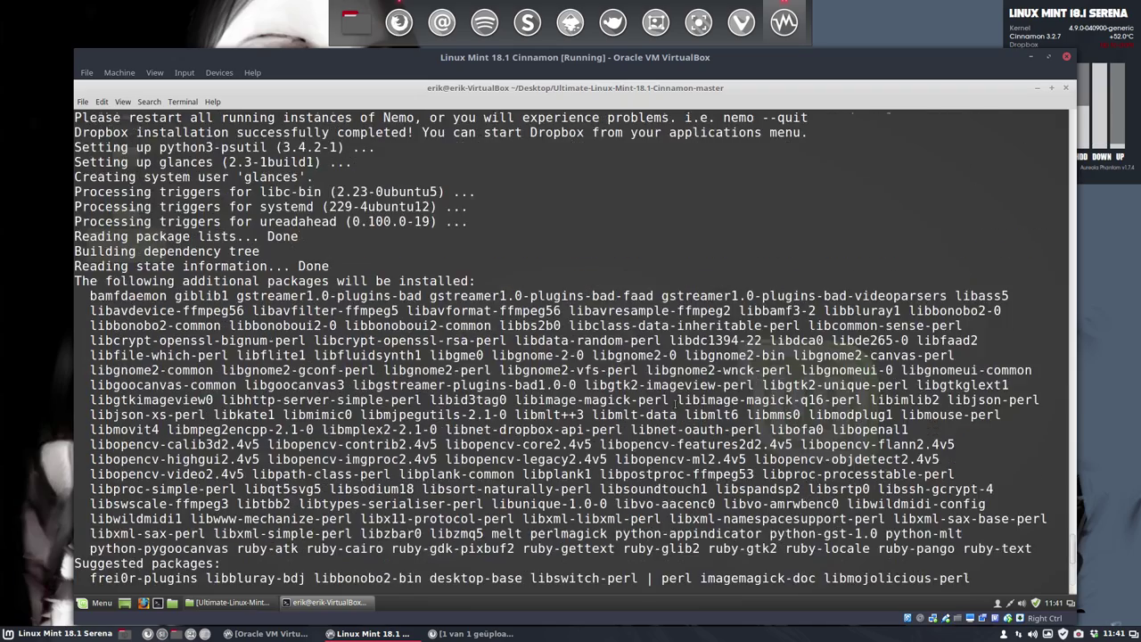
Examine the core software script's terminal output, from the command and package lists to the downloads and unpacking
scroll(675, 403, up, 5)
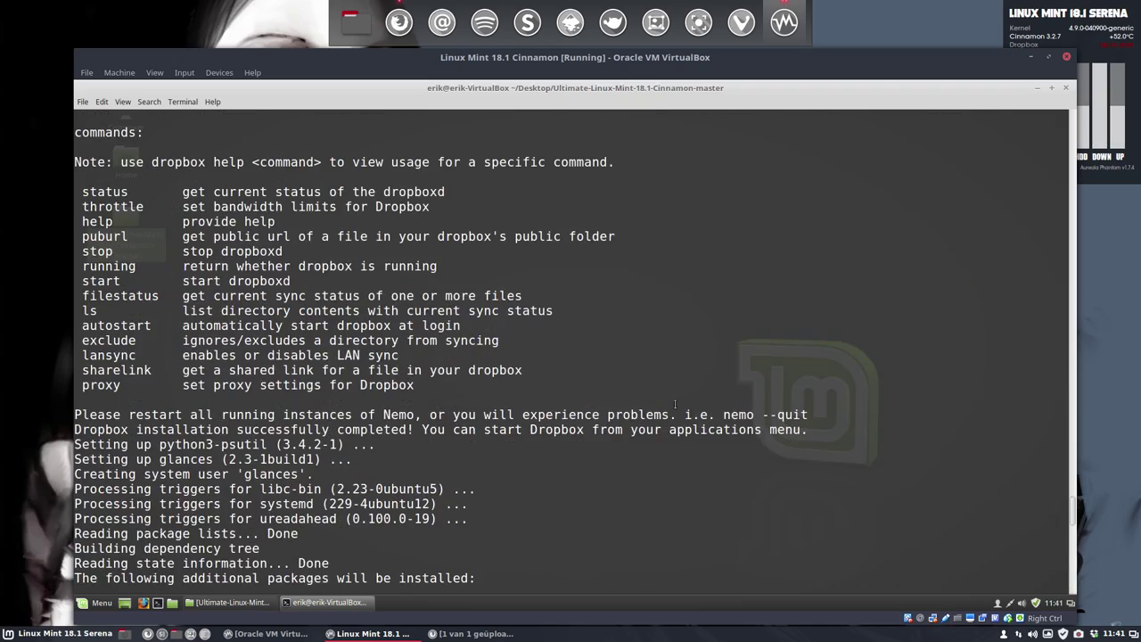
scroll(675, 403, up, 10)
scroll(675, 403, down, 20)
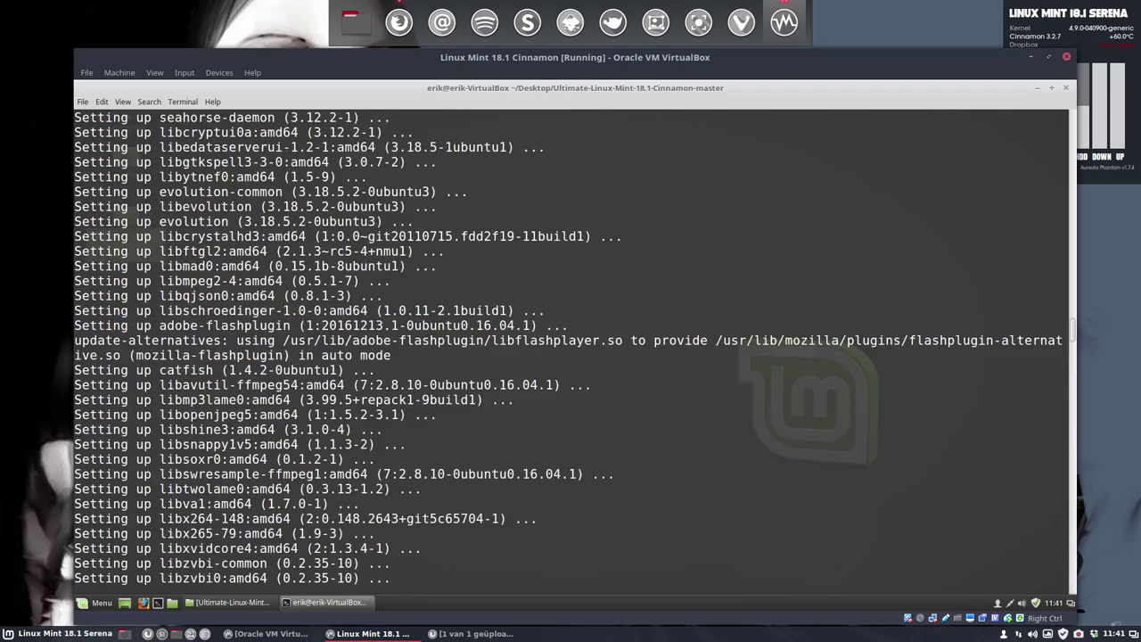
scroll(675, 404, up, 15)
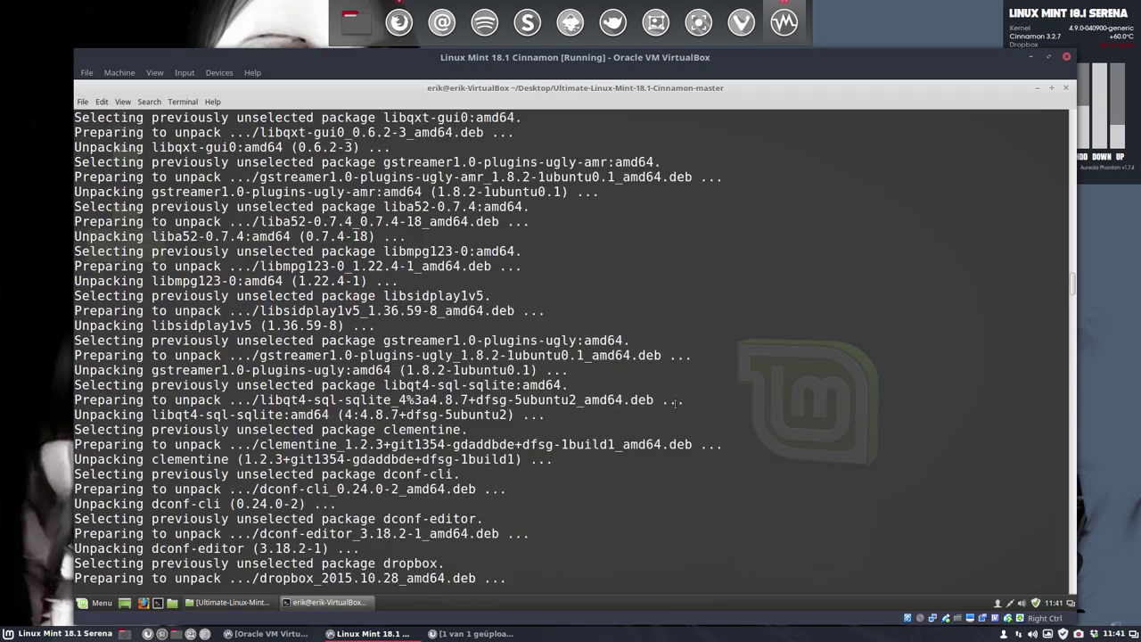
scroll(675, 404, up, 20)
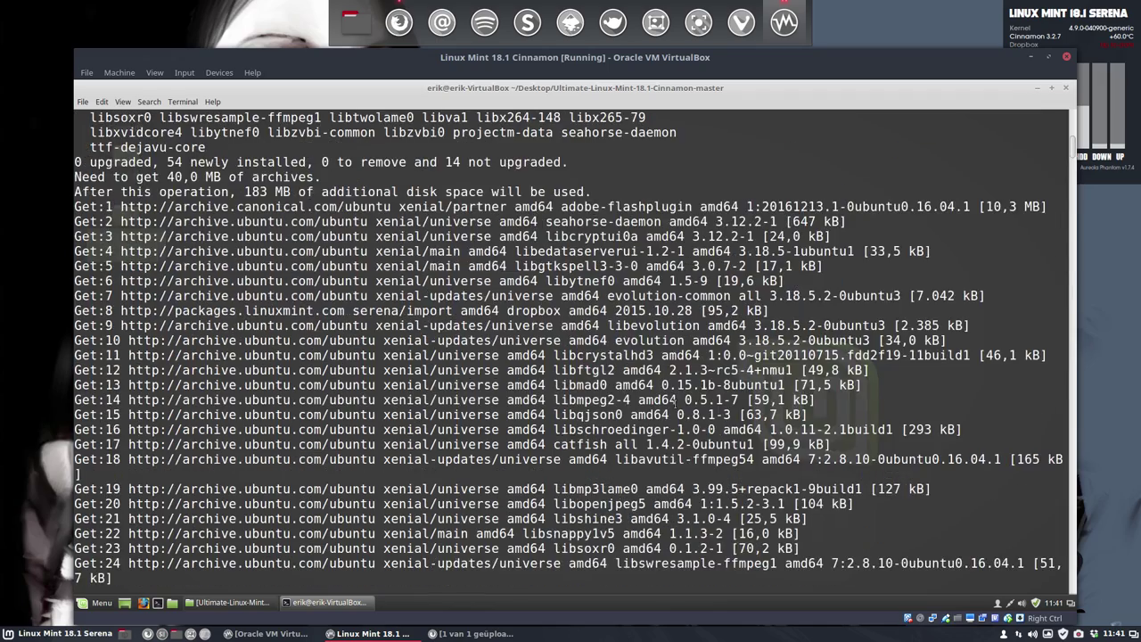
scroll(675, 404, up, 3)
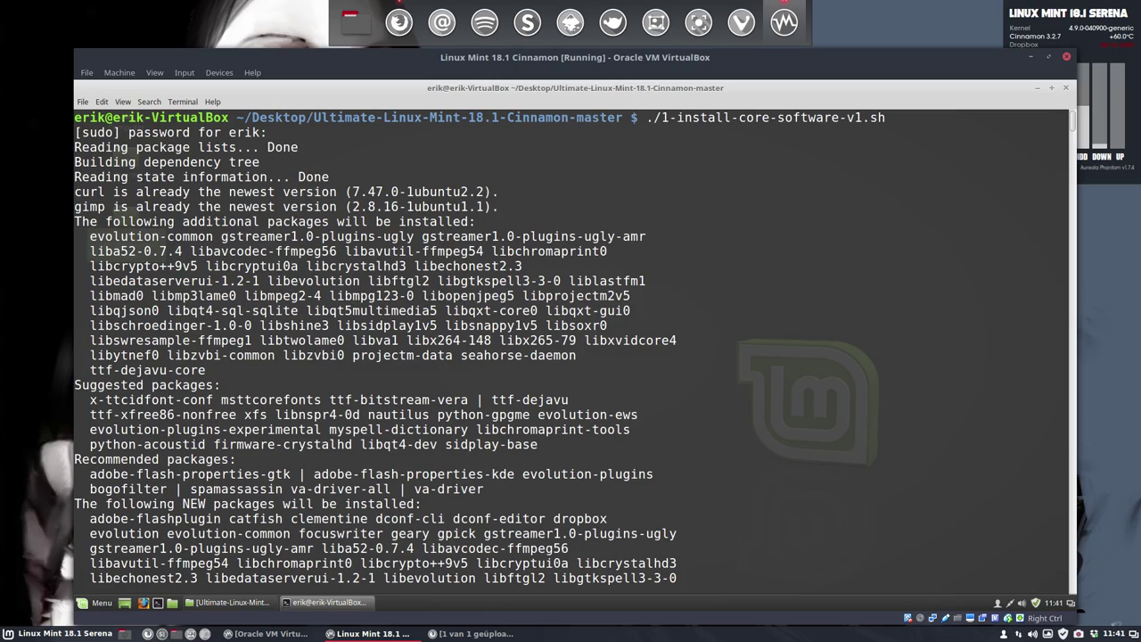
scroll(675, 404, down, 20)
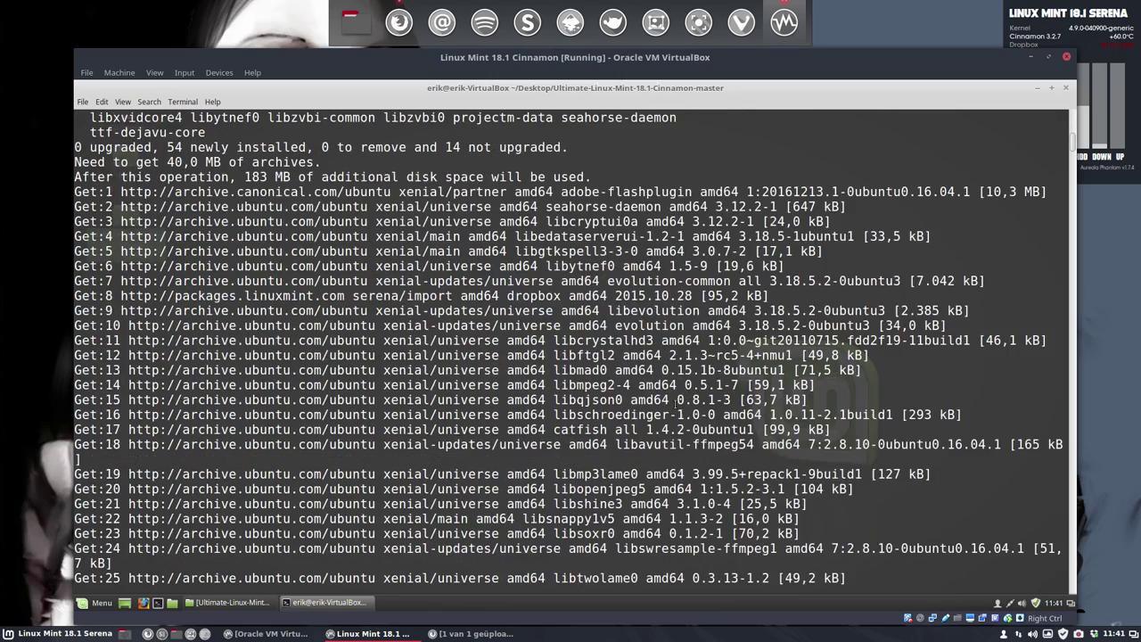
scroll(675, 404, down, 20)
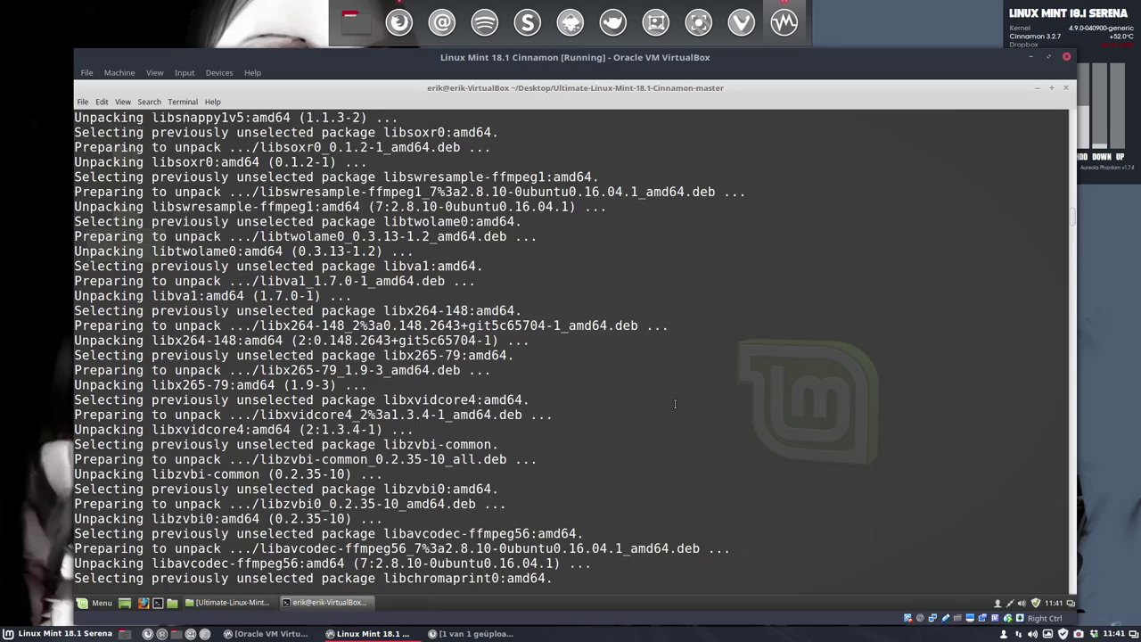
Look through the rest of the core software script's output up to the packages currently being unpacked
scroll(675, 404, down, 20)
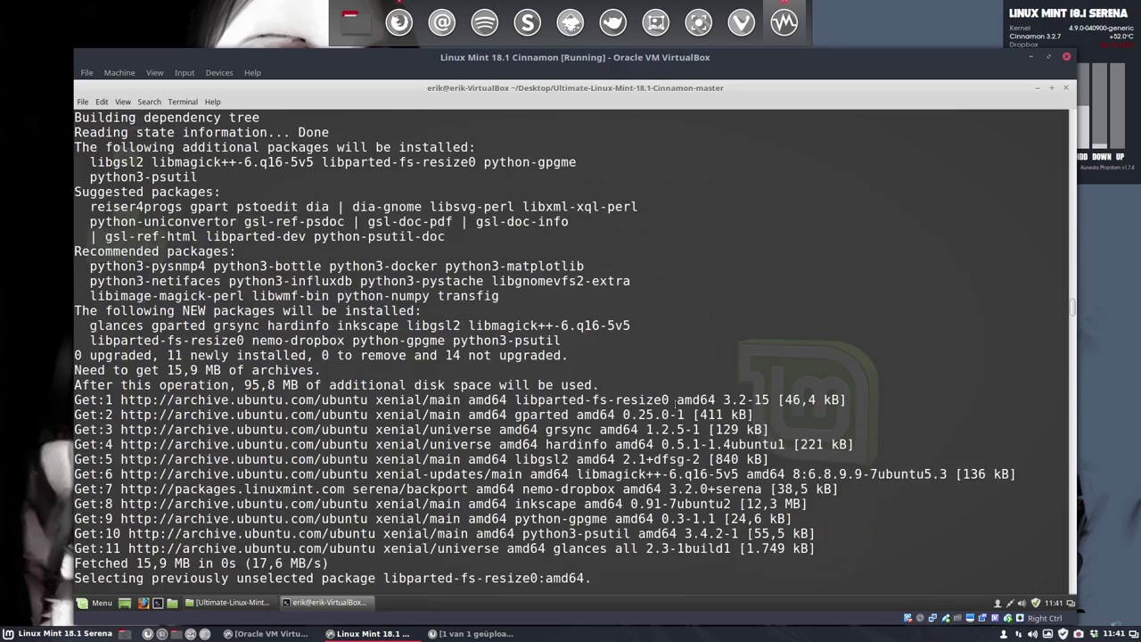
scroll(675, 404, down, 20)
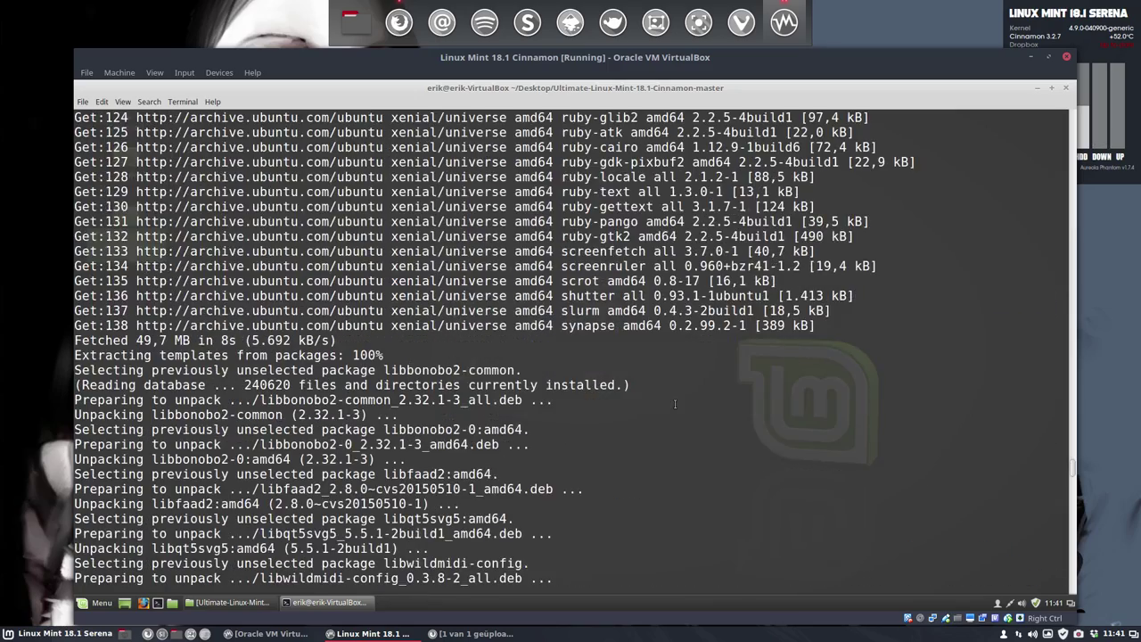
scroll(675, 404, down, 20)
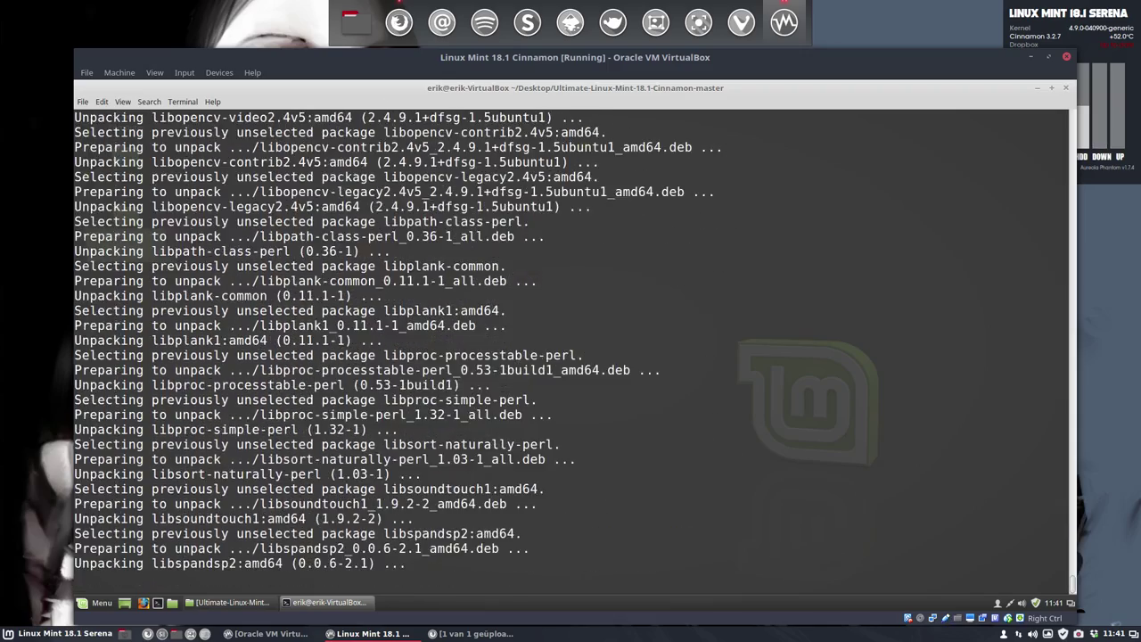
right_click(1079, 635)
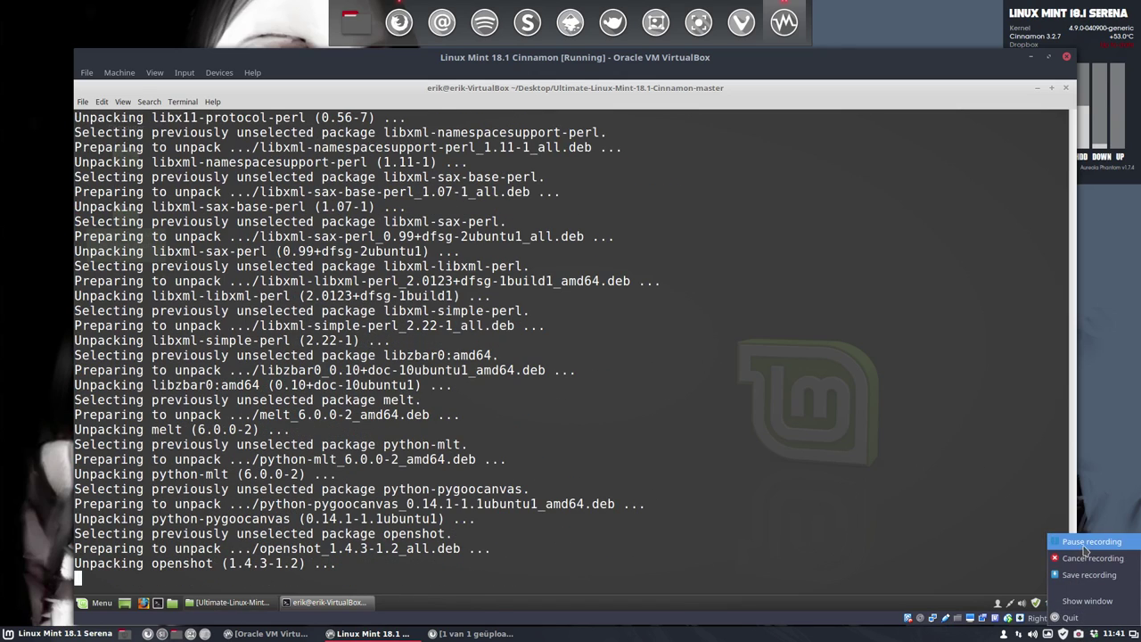
click(1085, 542)
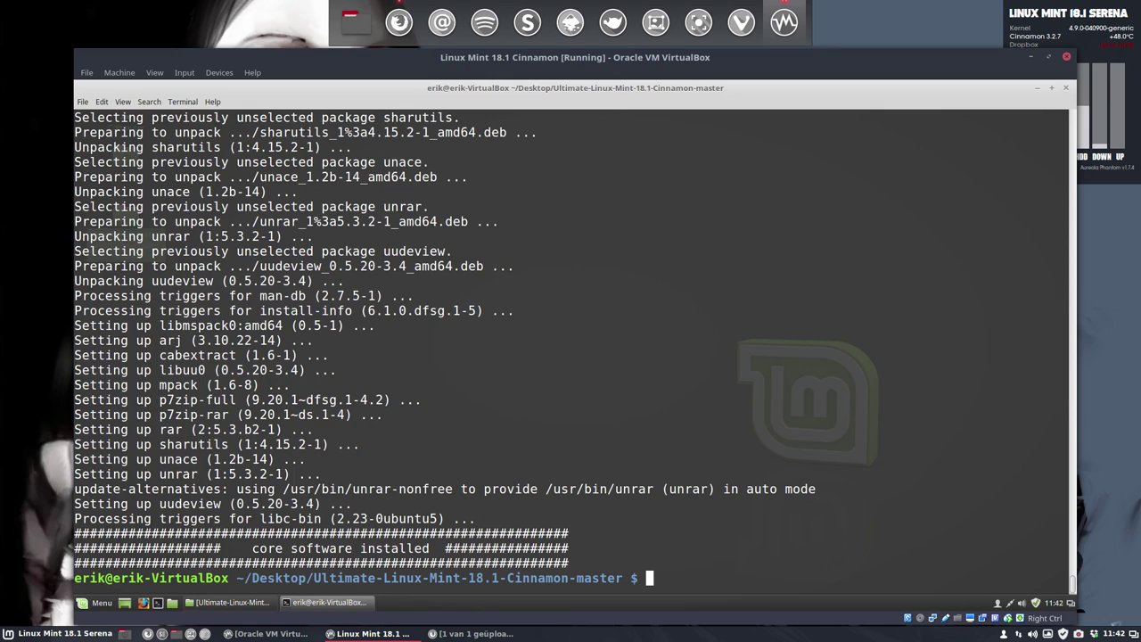
Run ./2-install-extra-software-v1.sh from the Ultimate-Linux-Mint-18.1-Cinnamon-master folder in the terminal
text(./1-install-core-software-v1.sh)
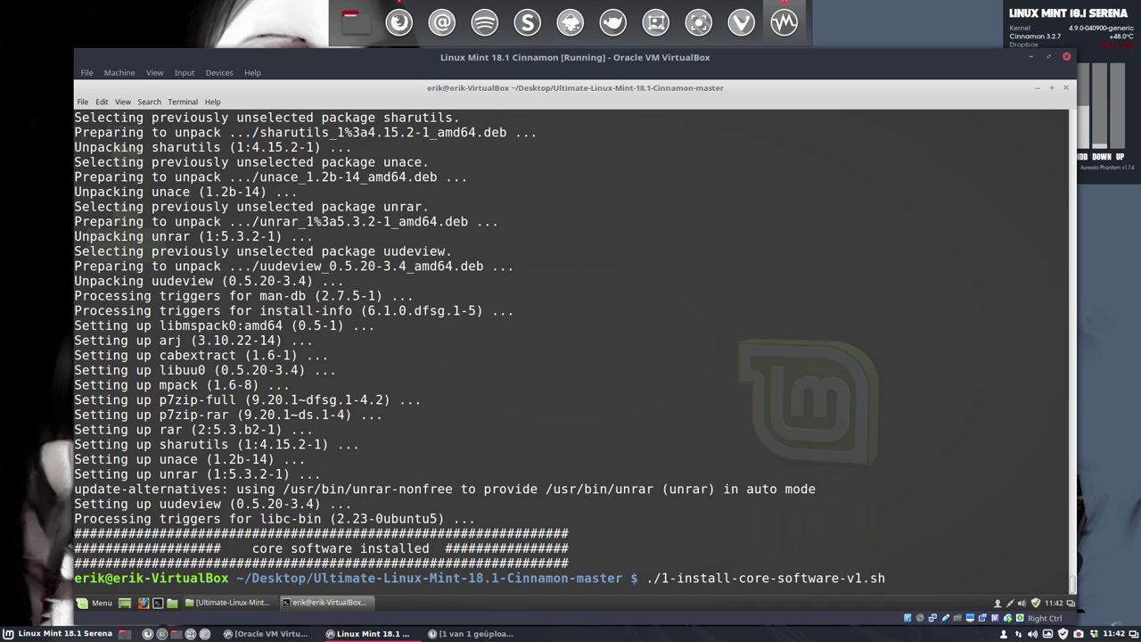
key(ctrl+u)
text(./)
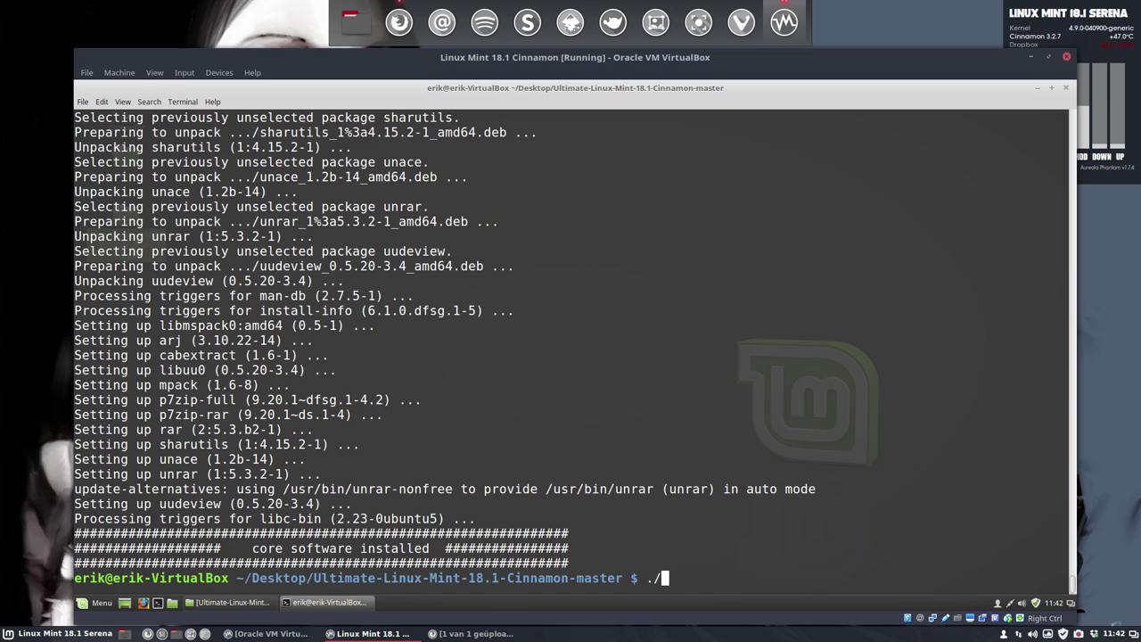
text(2)
key(Tab)
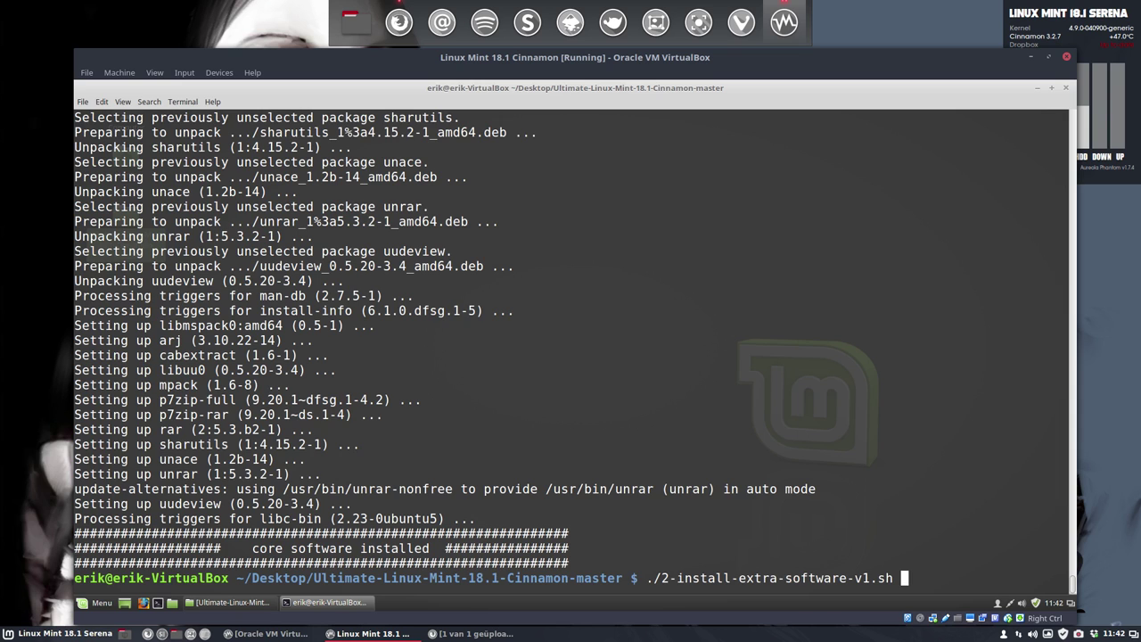
key(Return)
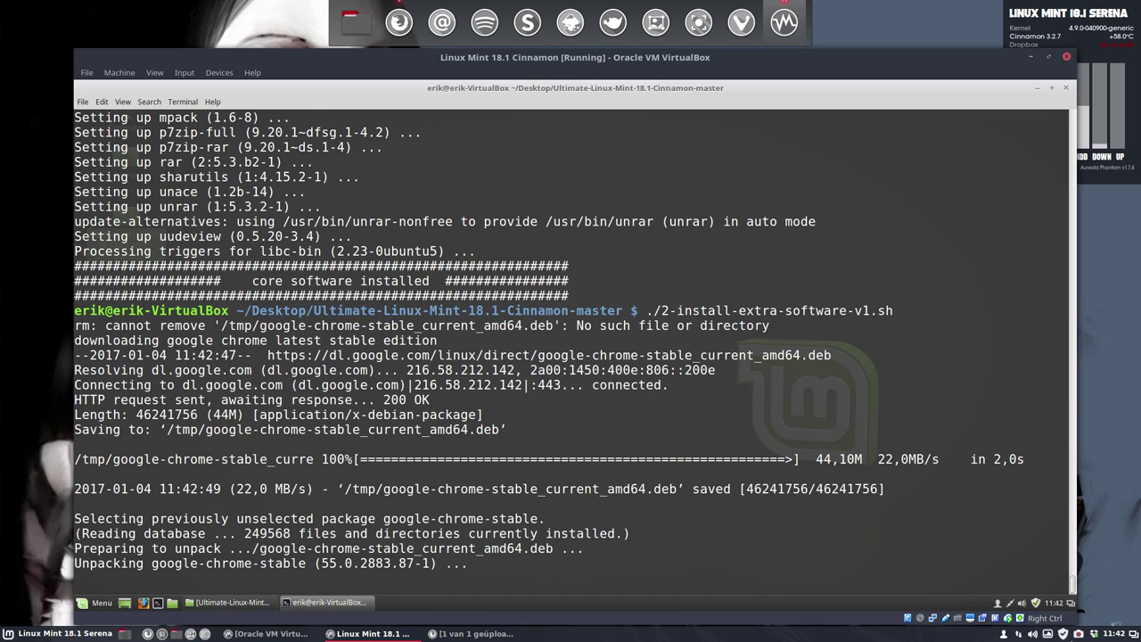
right_click(1079, 634)
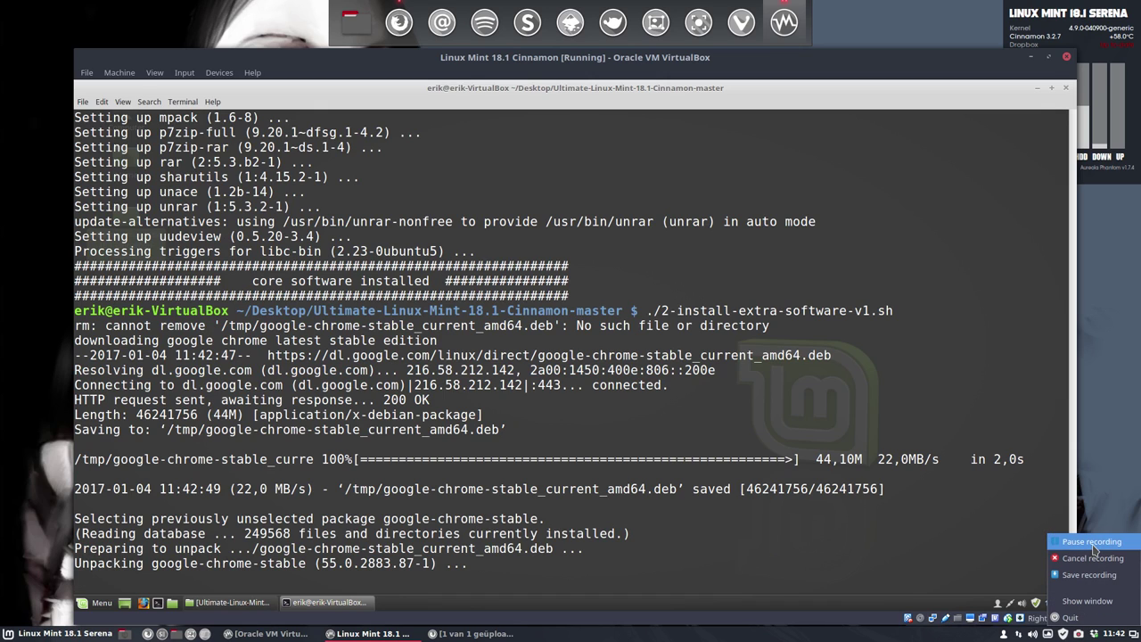
click(1083, 542)
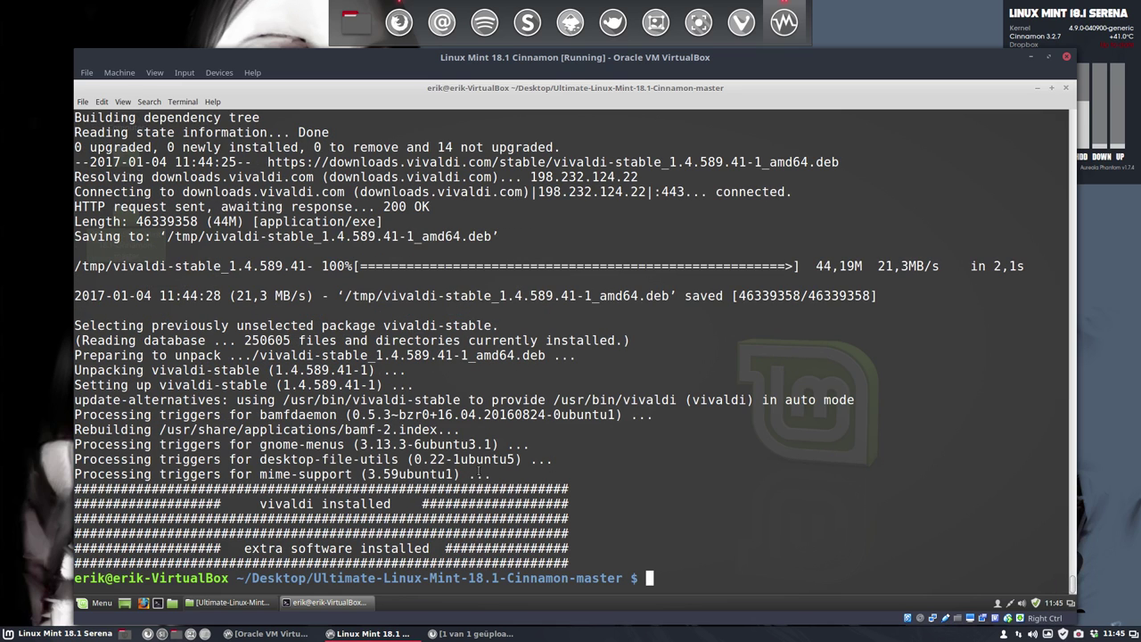
Run ./3-install-themes-icons-cursors-conky-plank.sh, interrupting its first run during the git installation and restarting the script
key(Up)
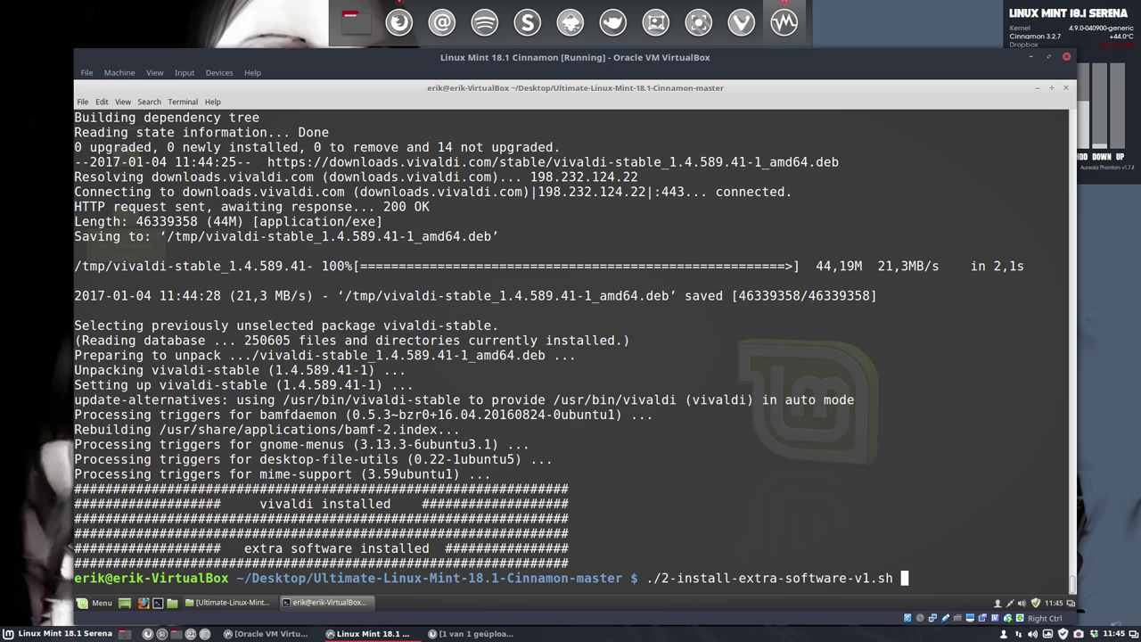
key(Down)
text(./)
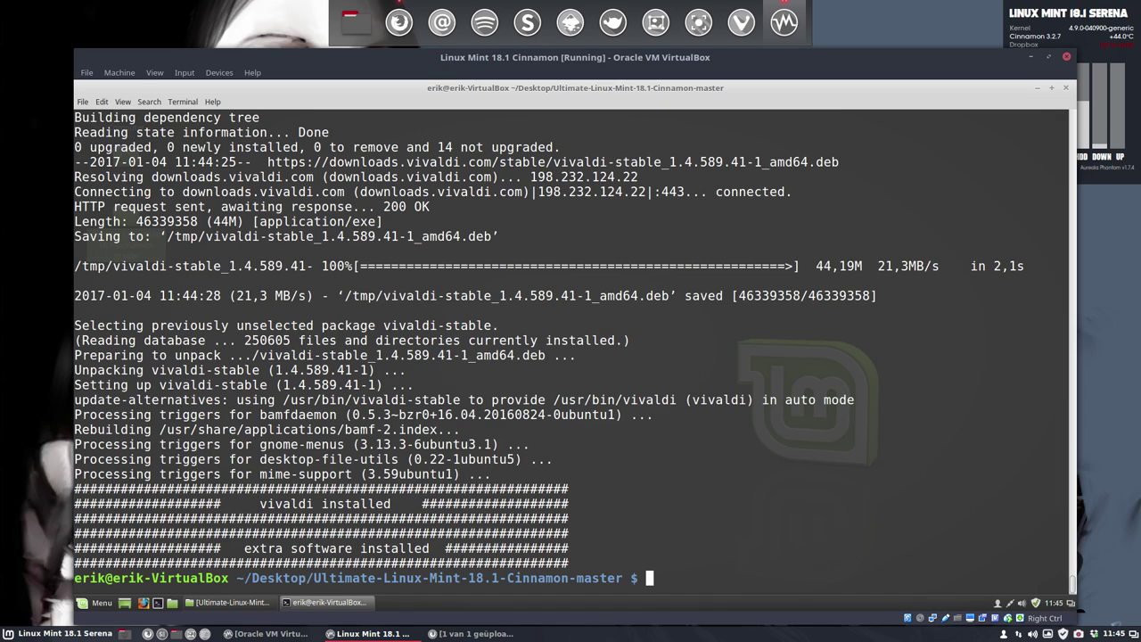
text(3)
key(Tab)
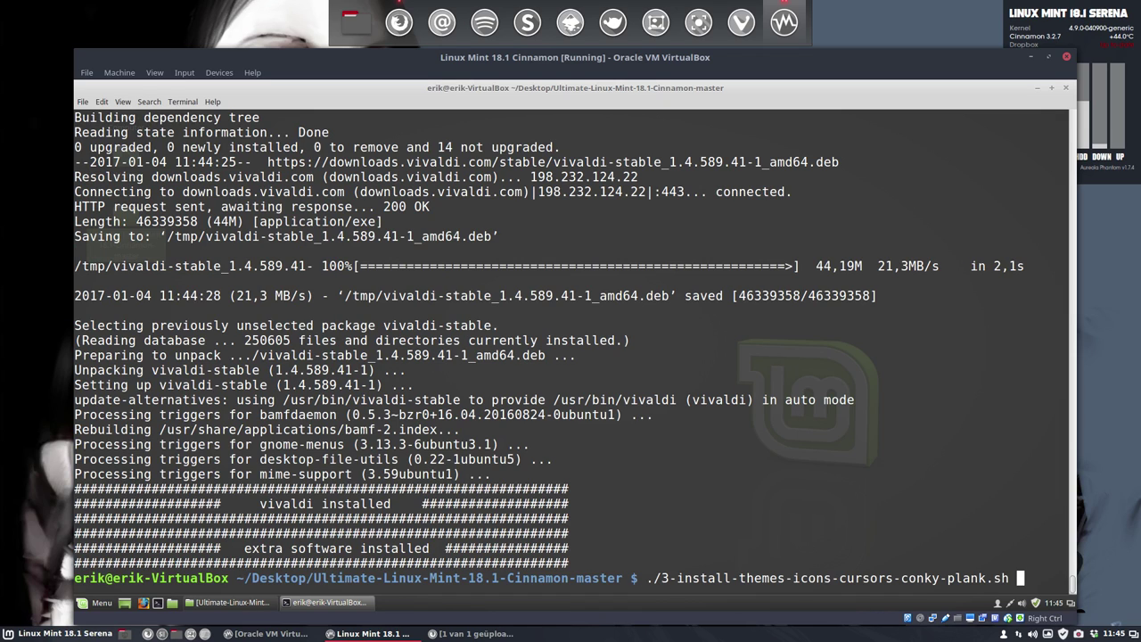
key(Return)
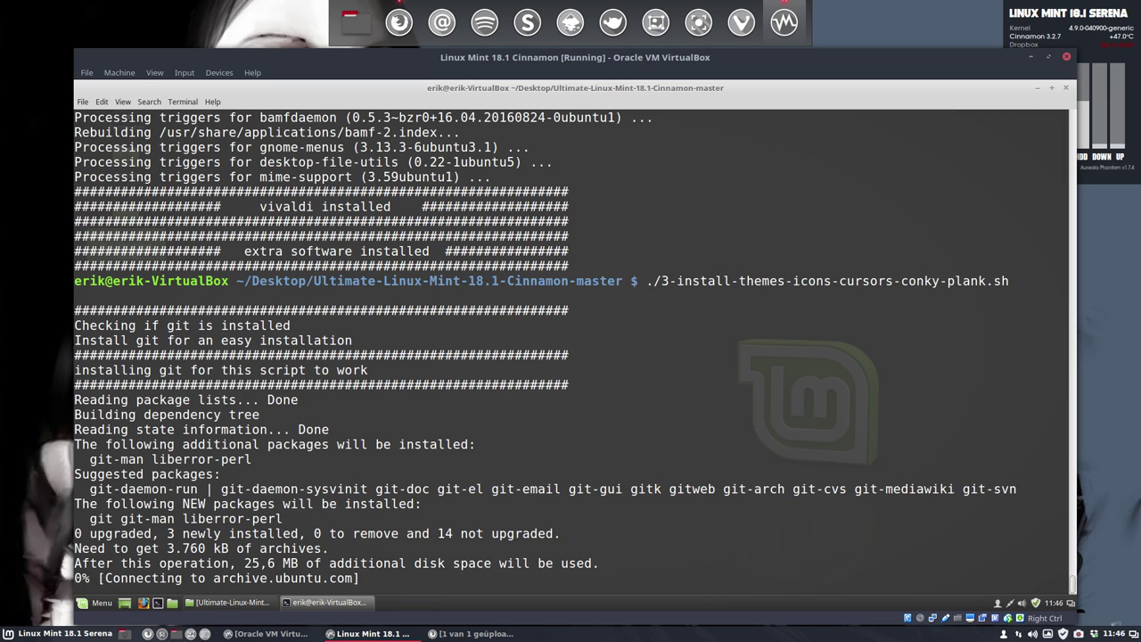
key(ctrl+c)
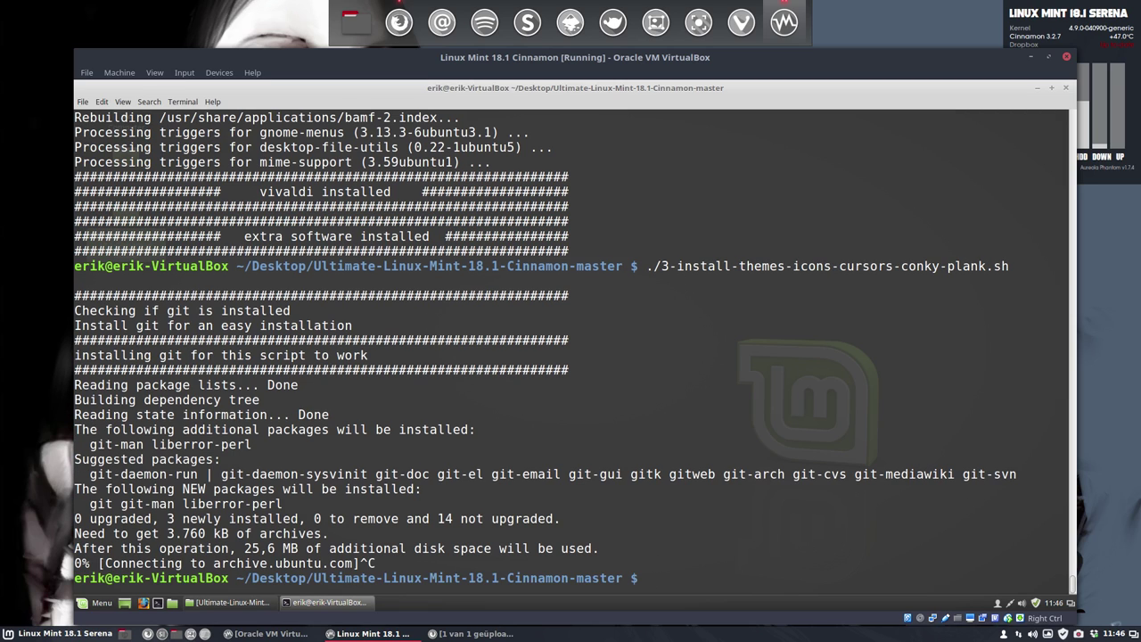
key(Up)
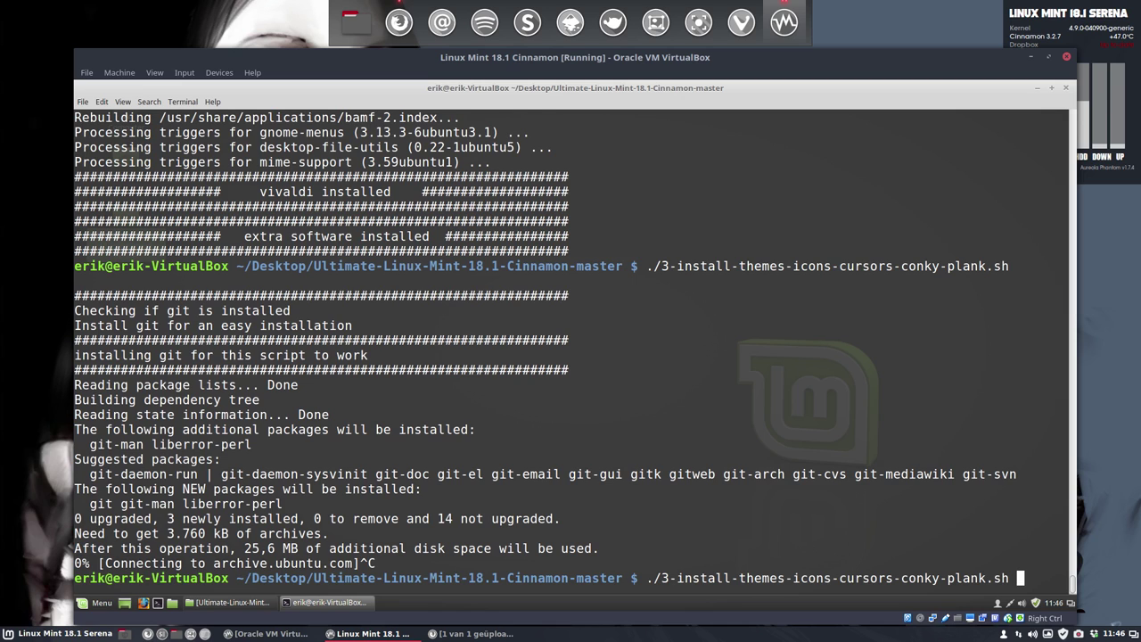
key(Return)
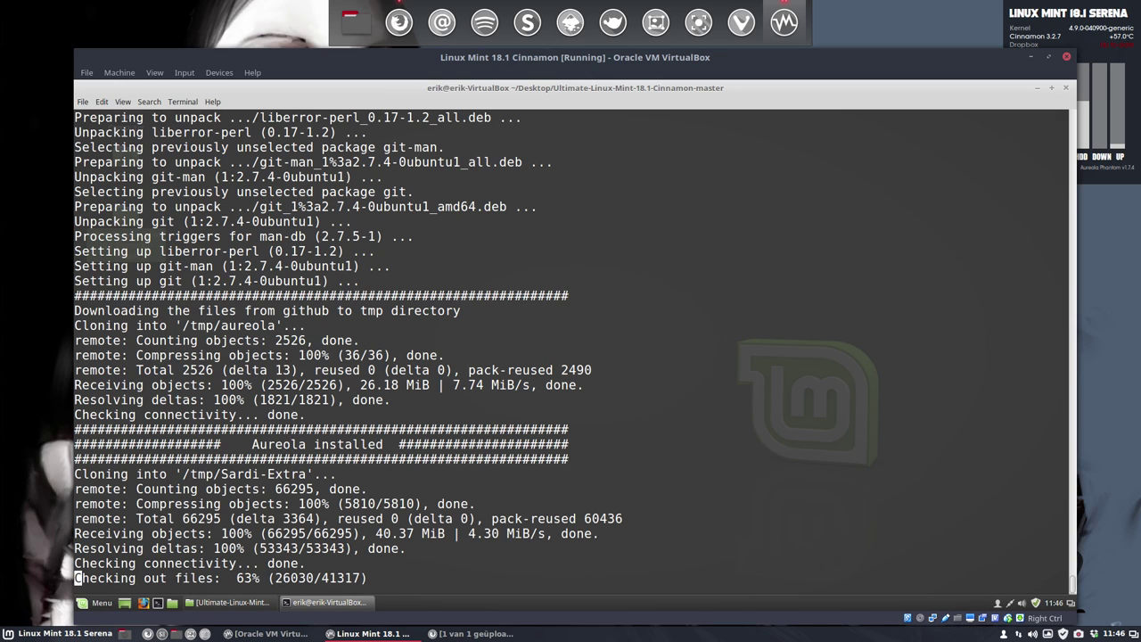
click(1063, 630)
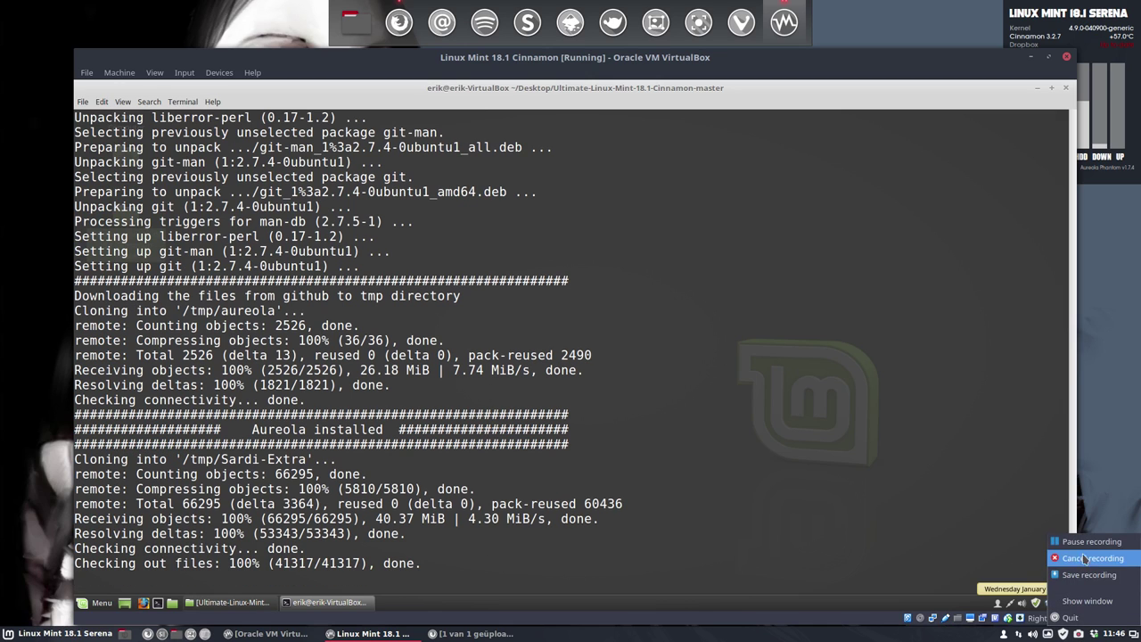
click(1088, 542)
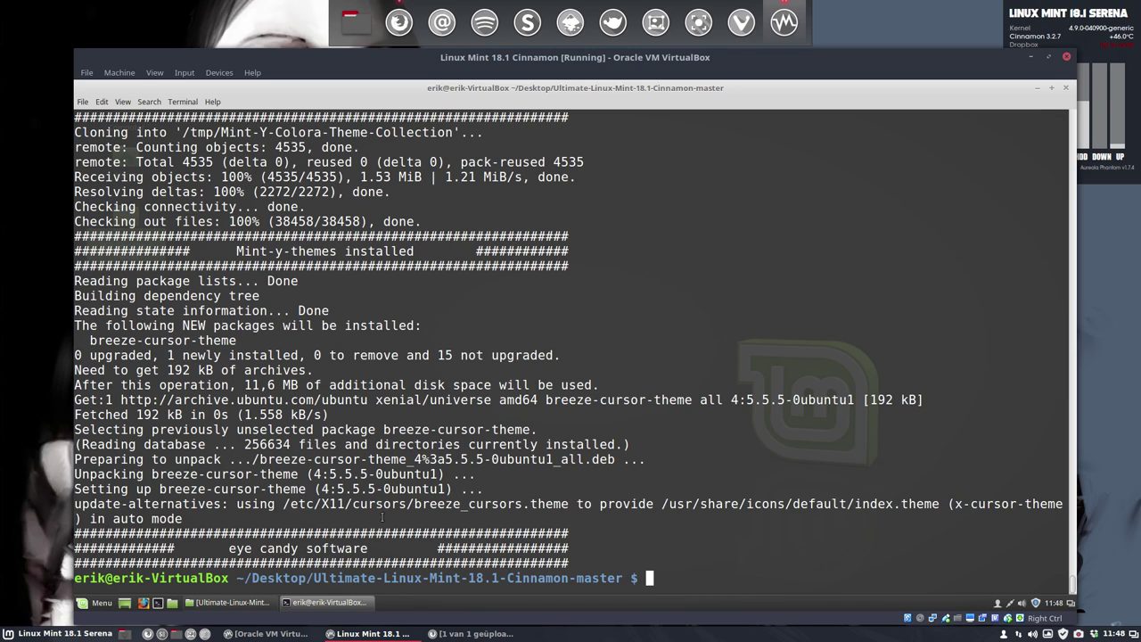
Close the terminal and point out the three numbered install scripts in the Ultimate-Linux-Mint-18.1-Cinnamon-master folder on the desktop
click(1065, 87)
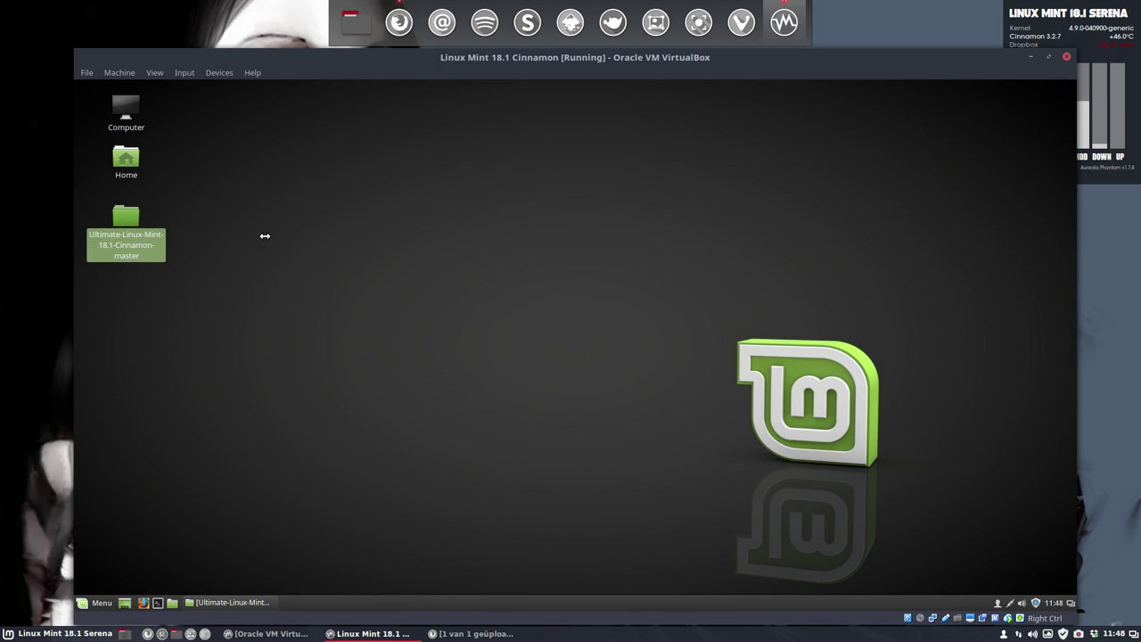
key(Return)
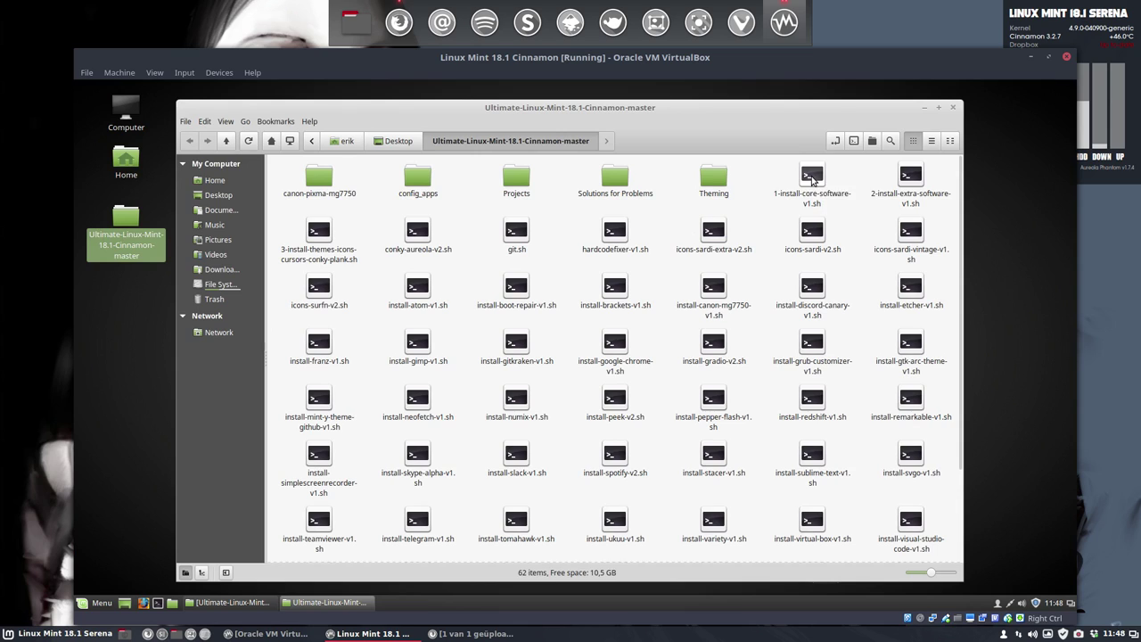
click(812, 181)
click(911, 178)
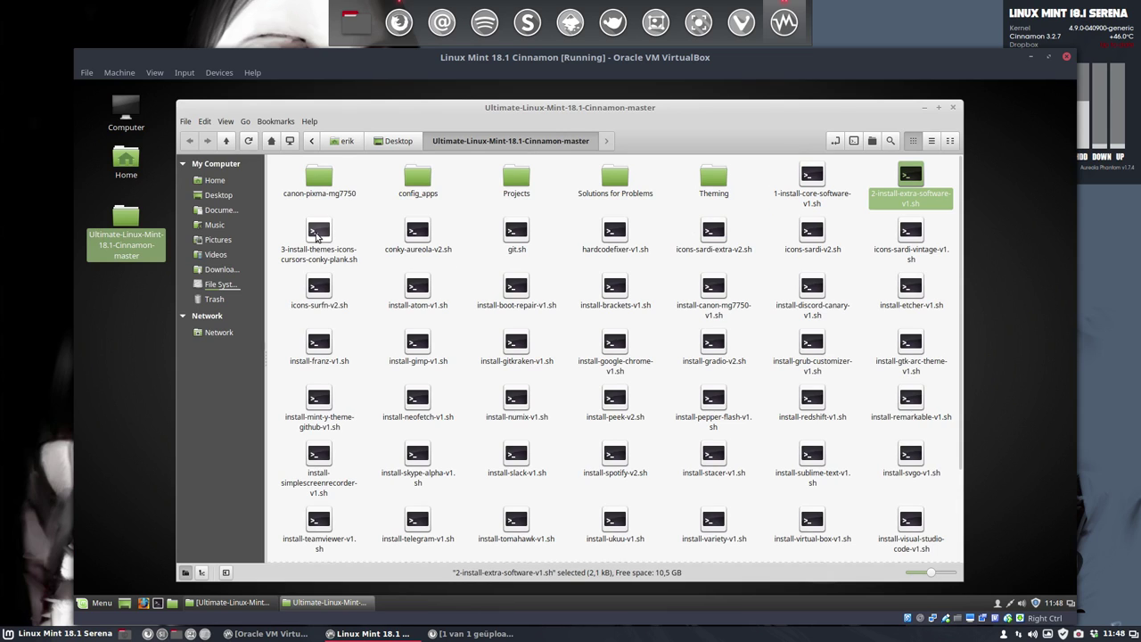
click(317, 235)
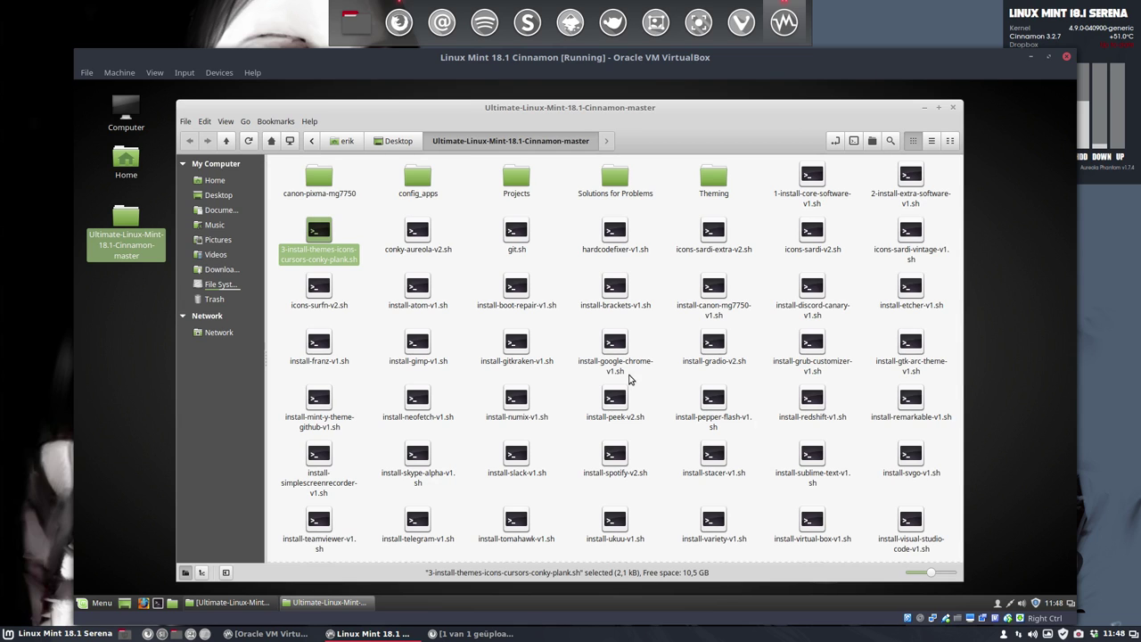
right_click(1078, 633)
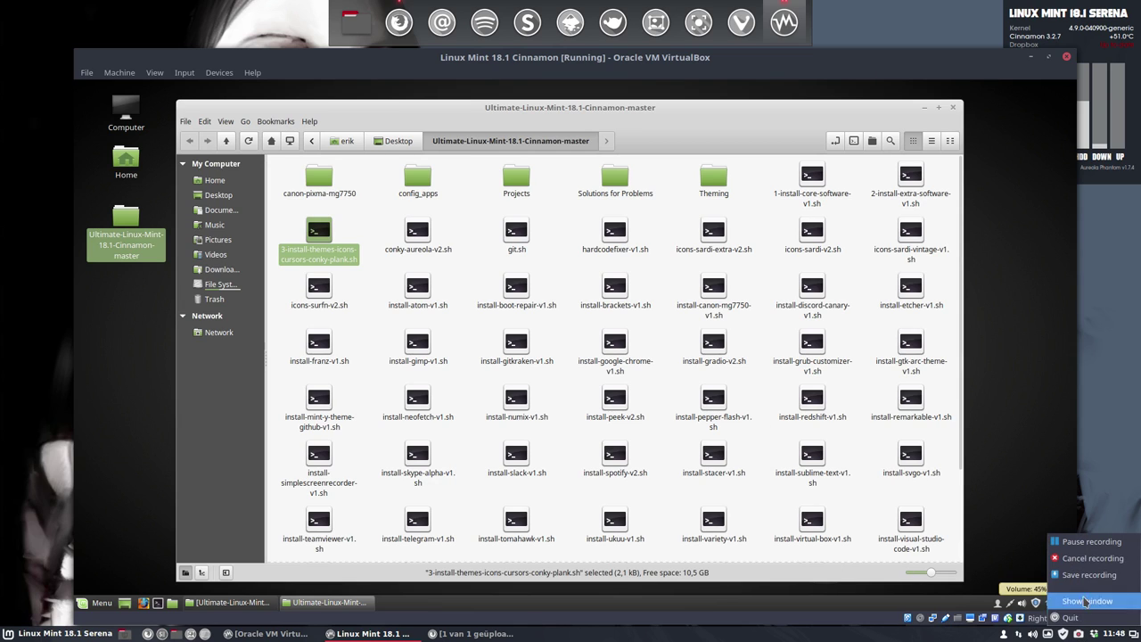